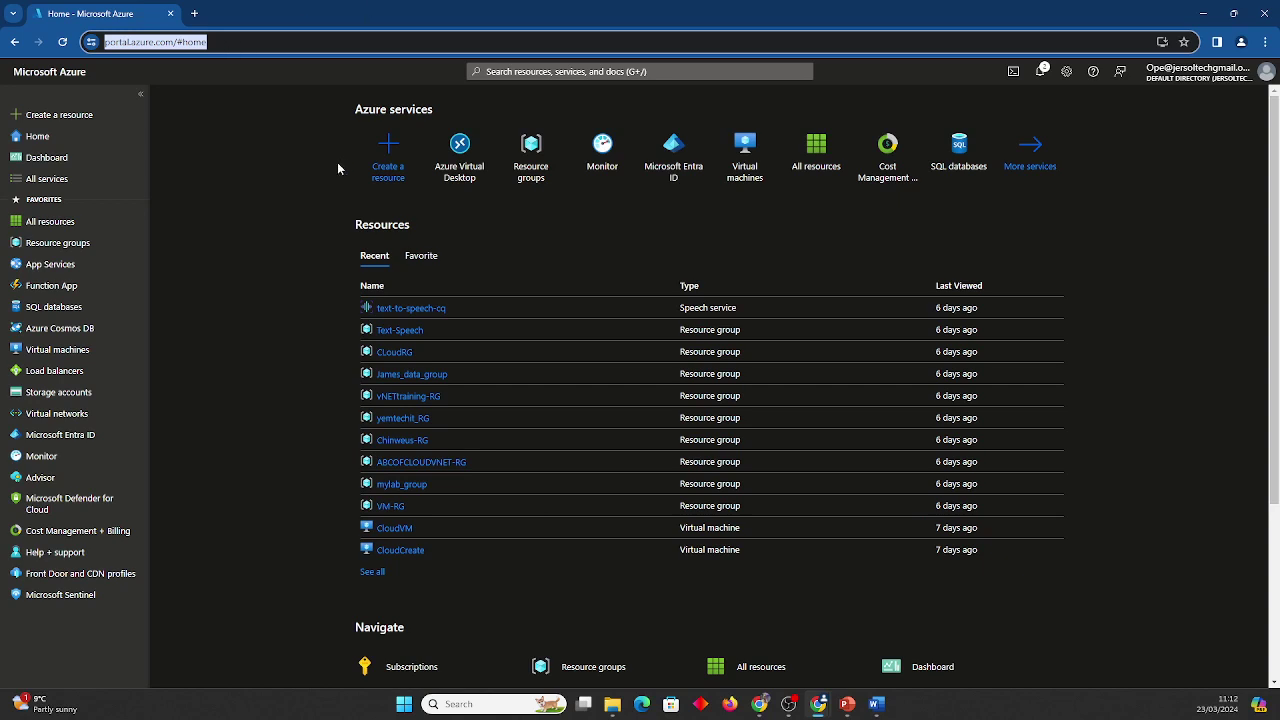
- Find the Resource groups service through the portal search and start creating a new resource group
left_click(41, 137)
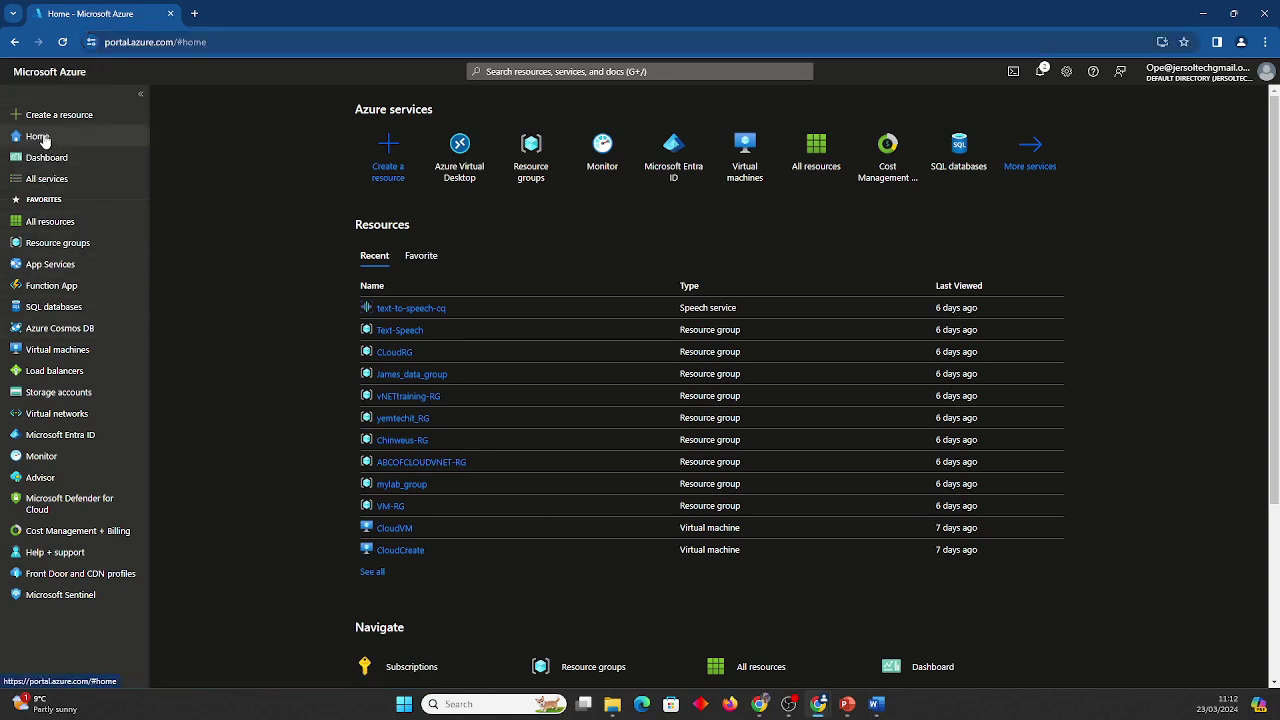
left_click(554, 72)
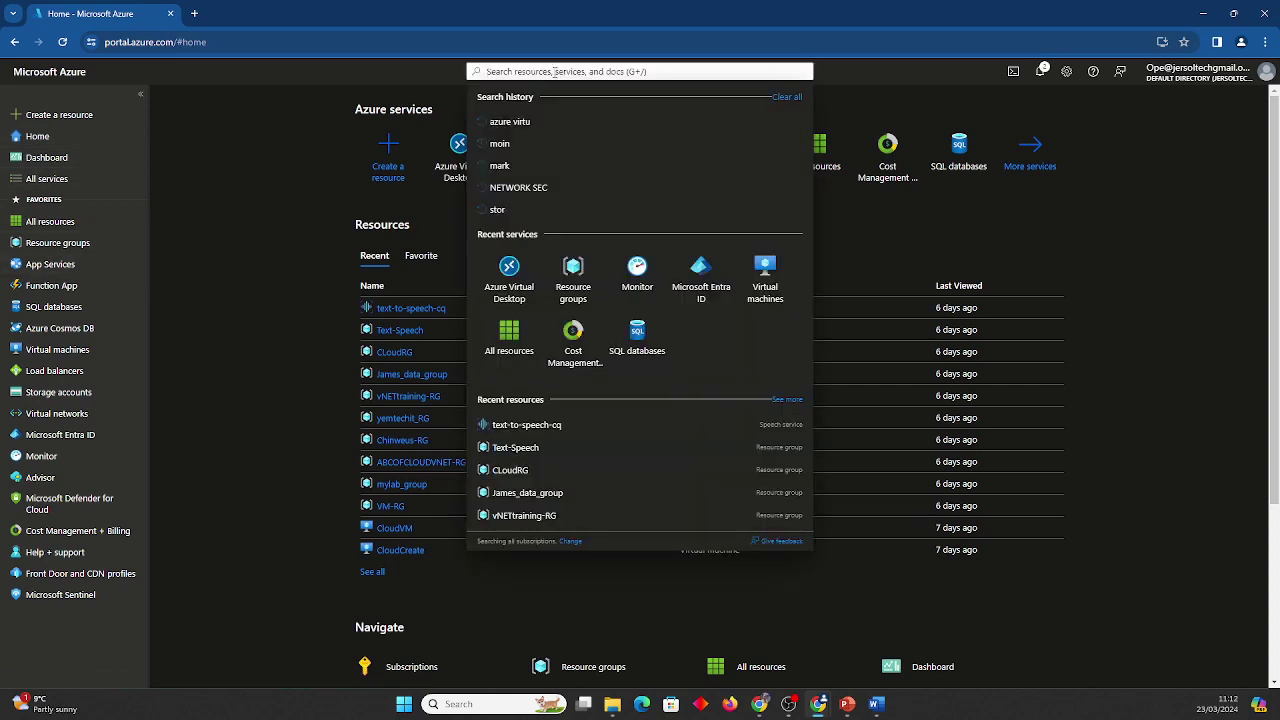
type("res")
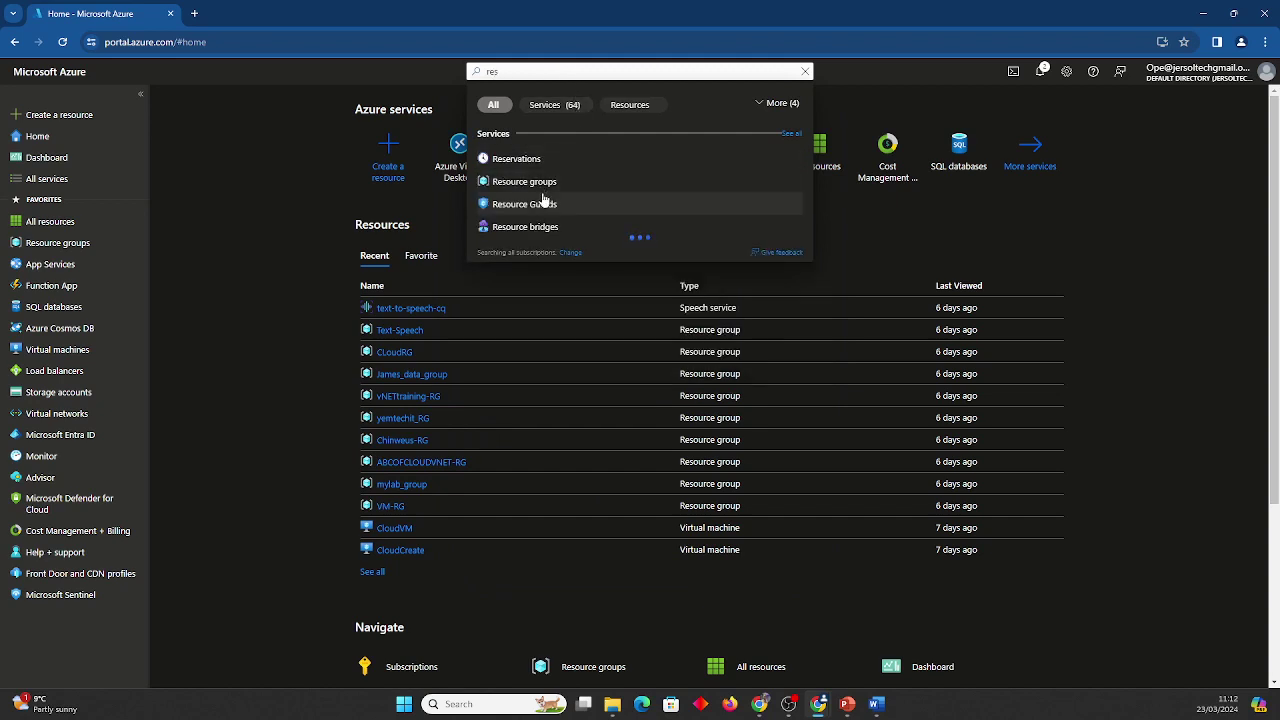
left_click(530, 182)
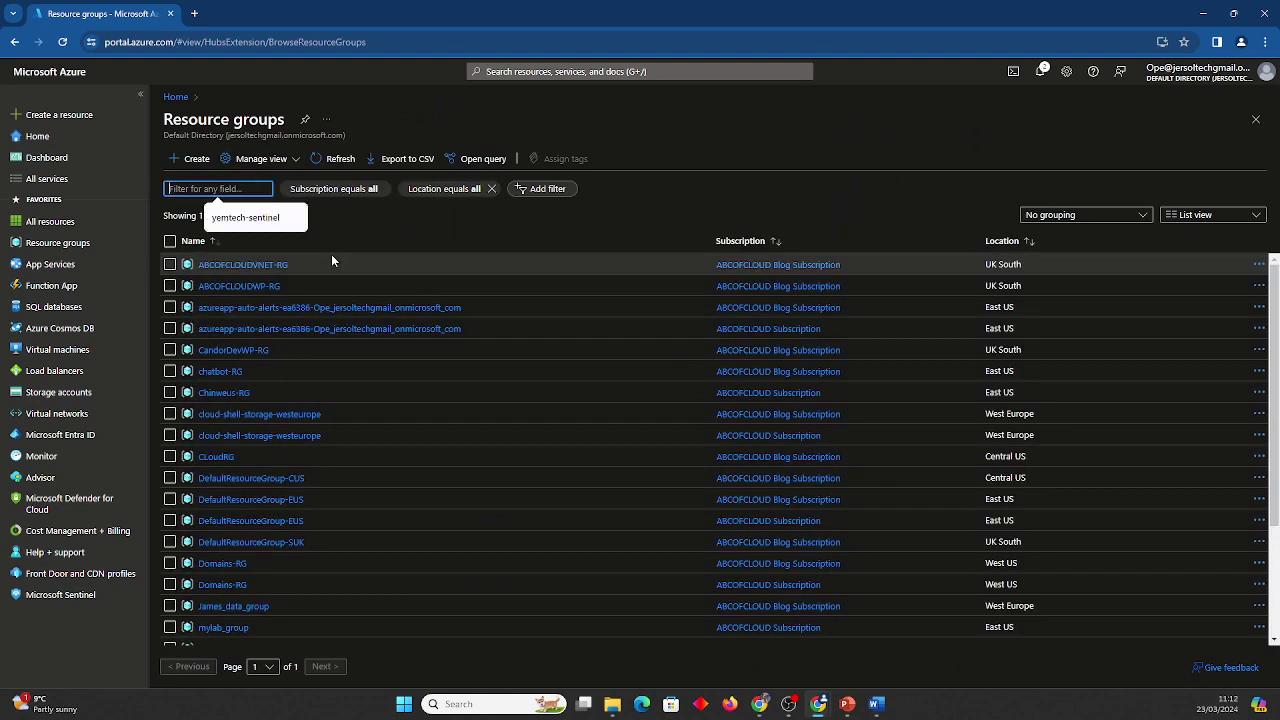
left_click(192, 160)
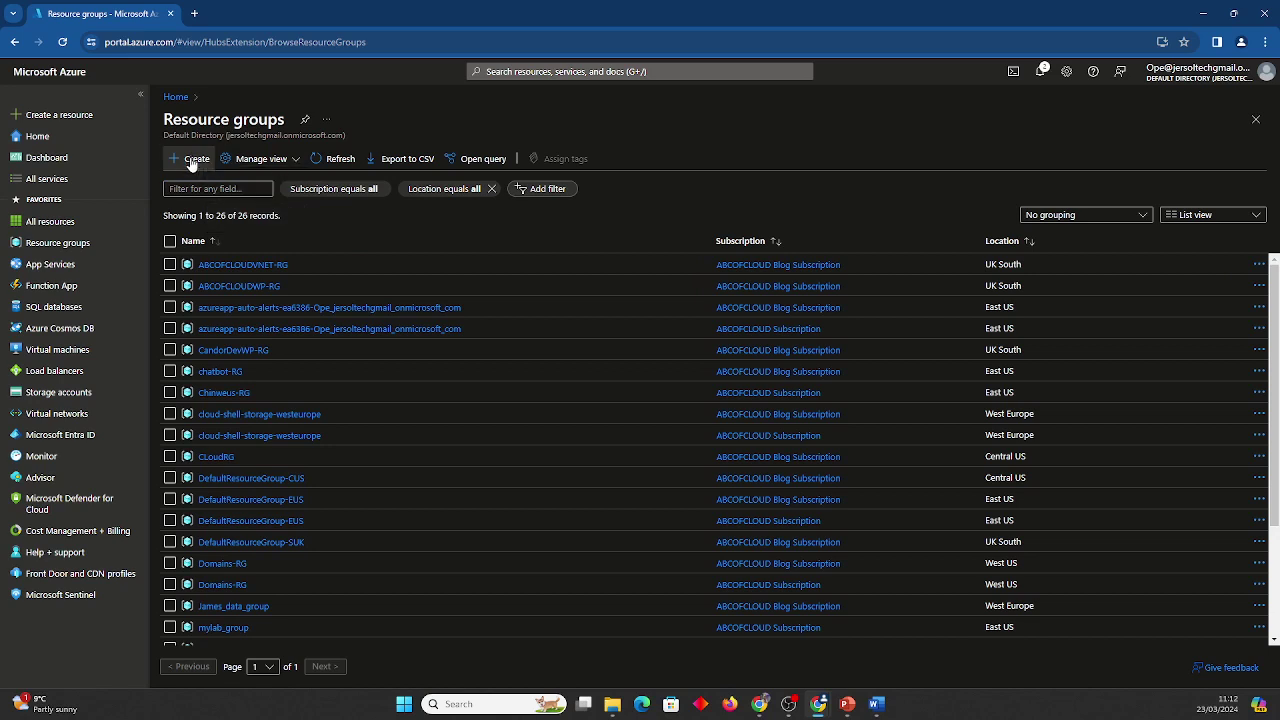
left_click(178, 158)
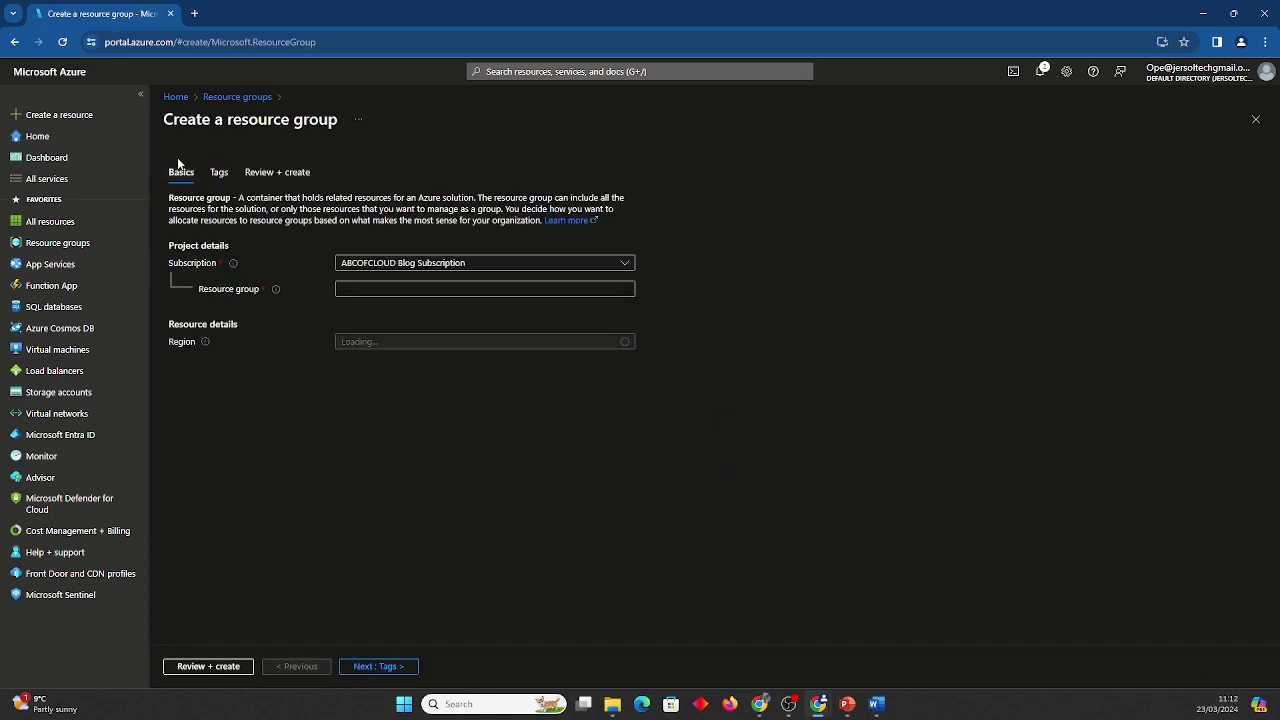
- Choose ABCOFCLOUD Subscription for the new resource group and name it JustInTime_RG
left_click(496, 263)
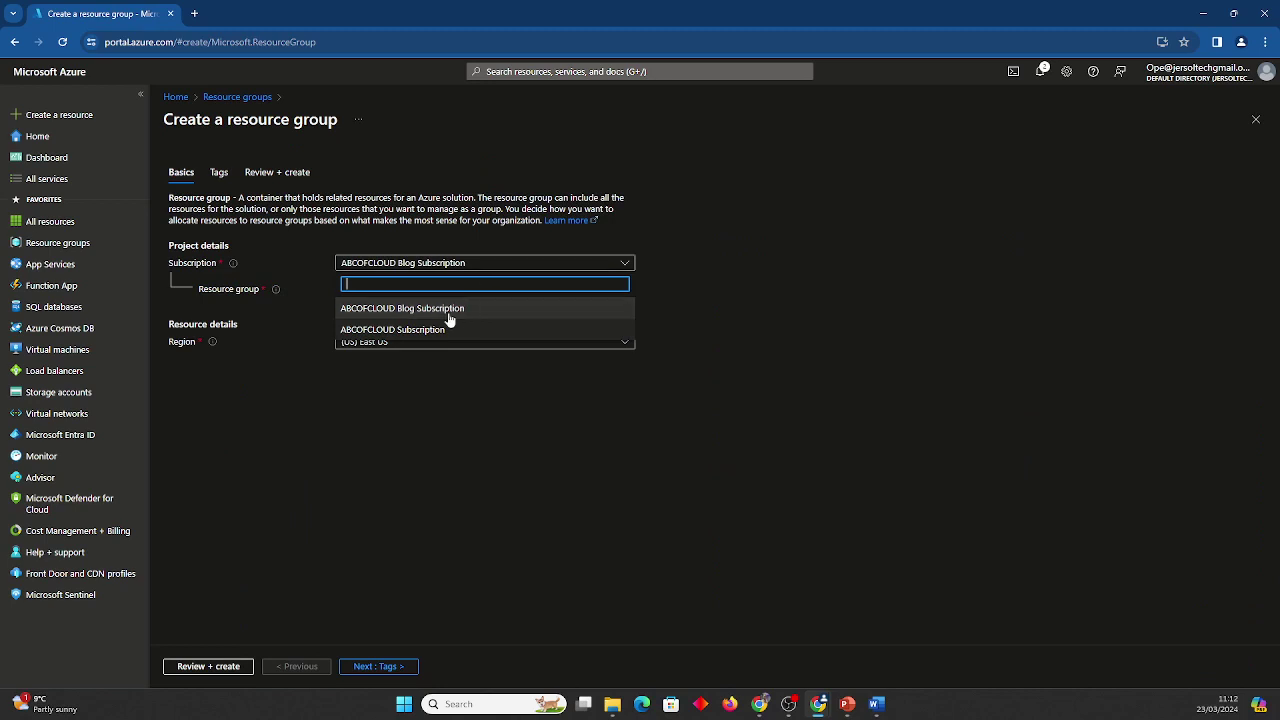
left_click(373, 332)
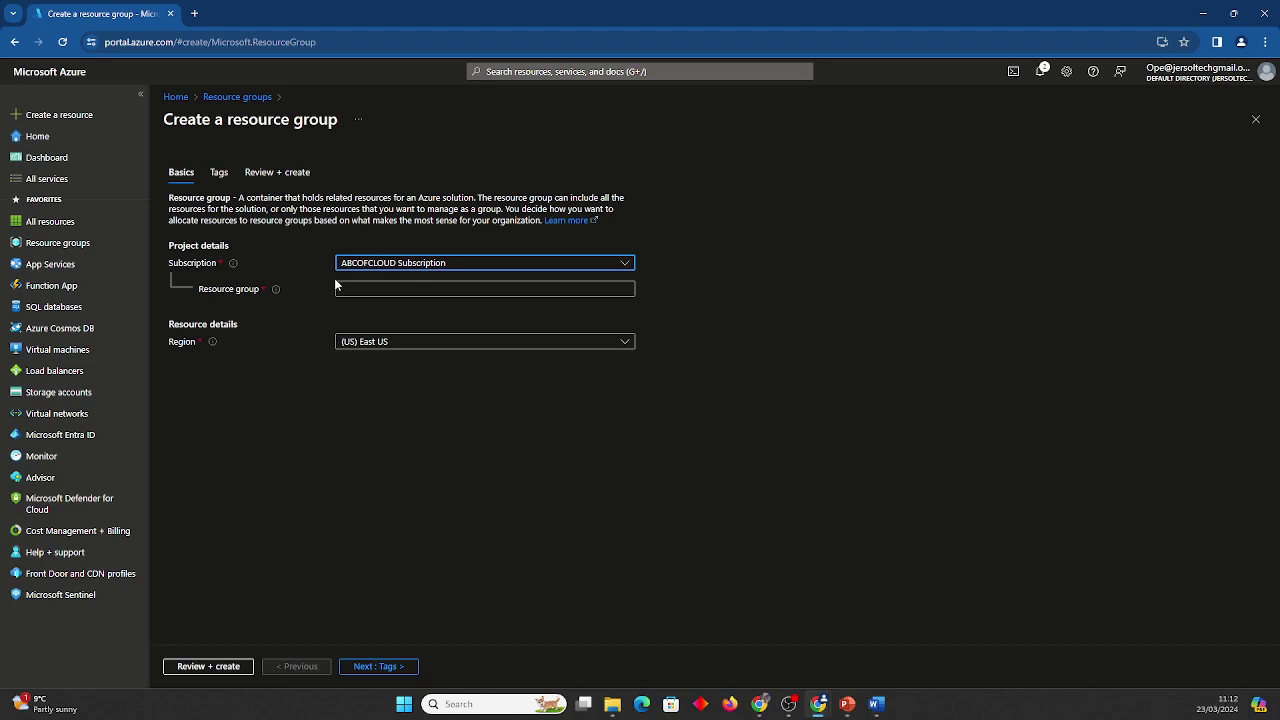
left_click(374, 290)
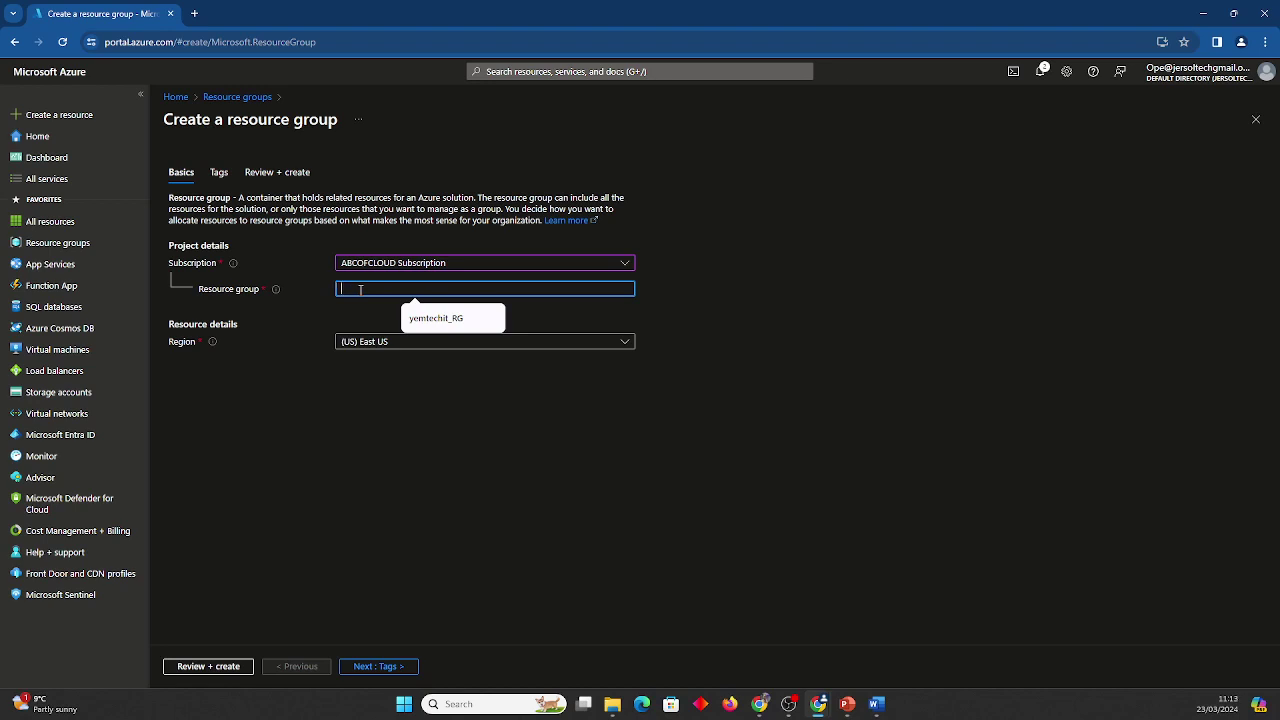
type("Just")
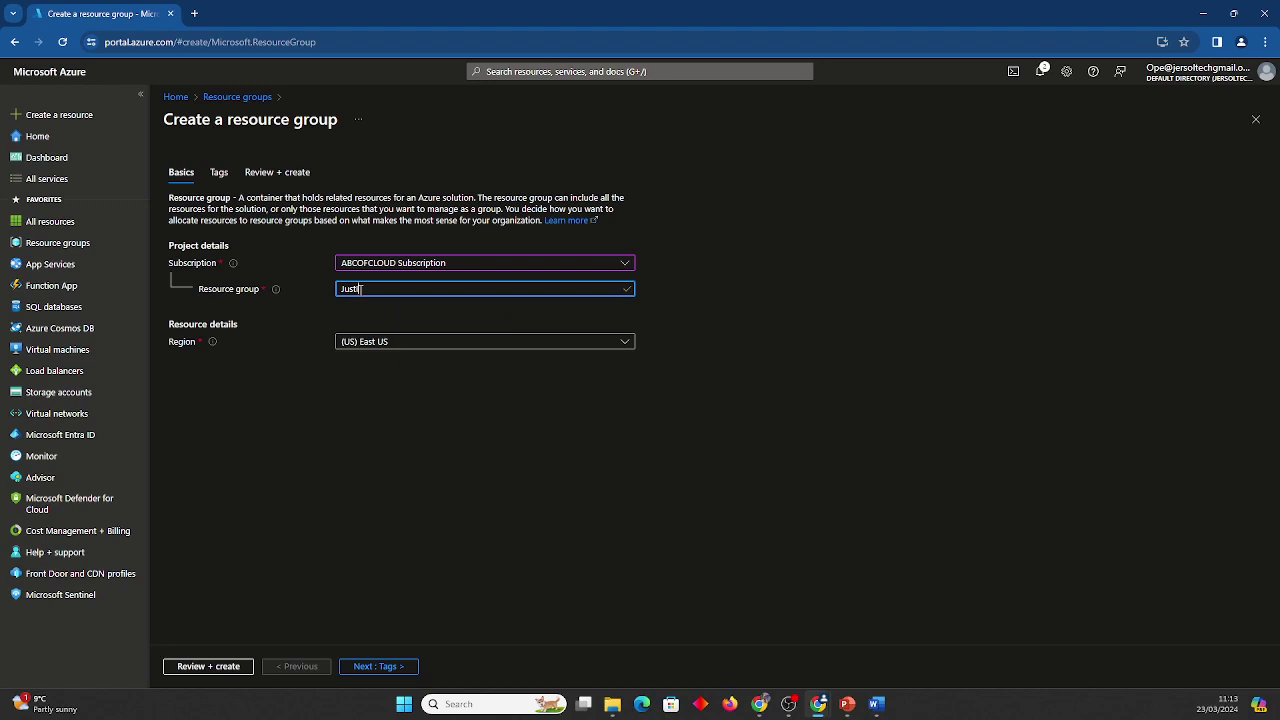
type("InTime_RG")
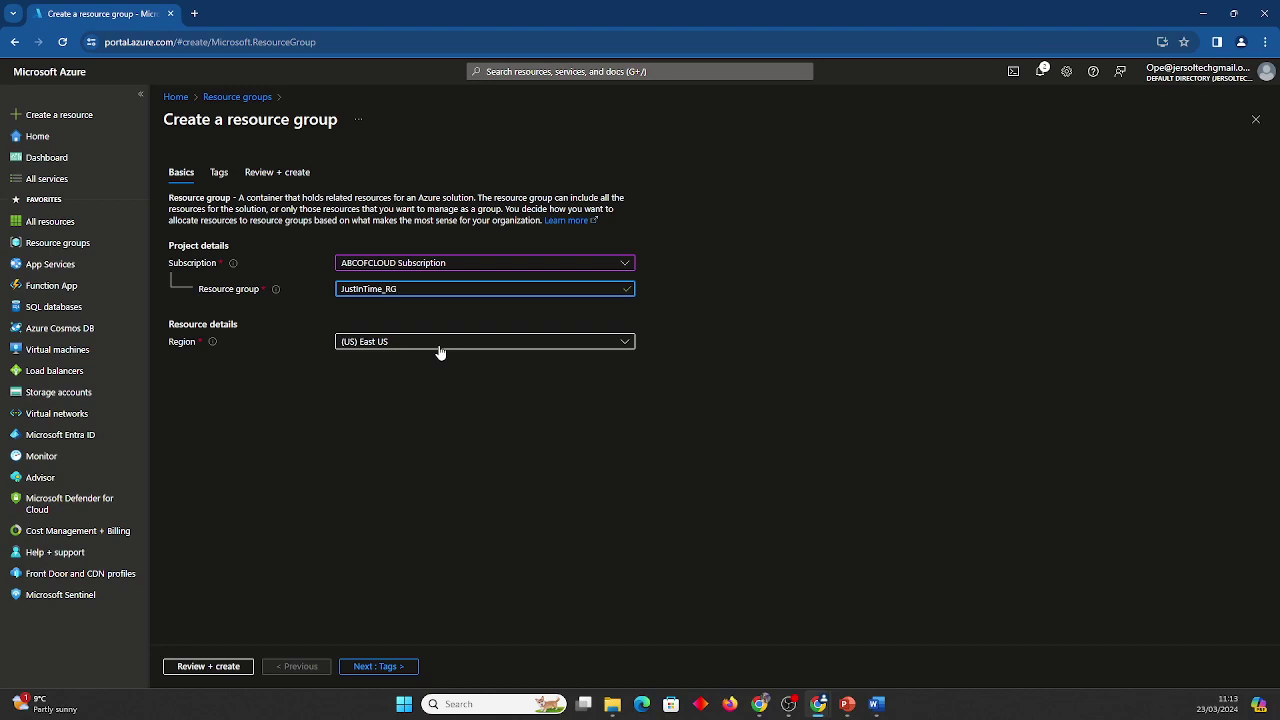
- Proceed to the review without adding any tags, check the validation and create the resource group
left_click(371, 667)
left_click(371, 667)
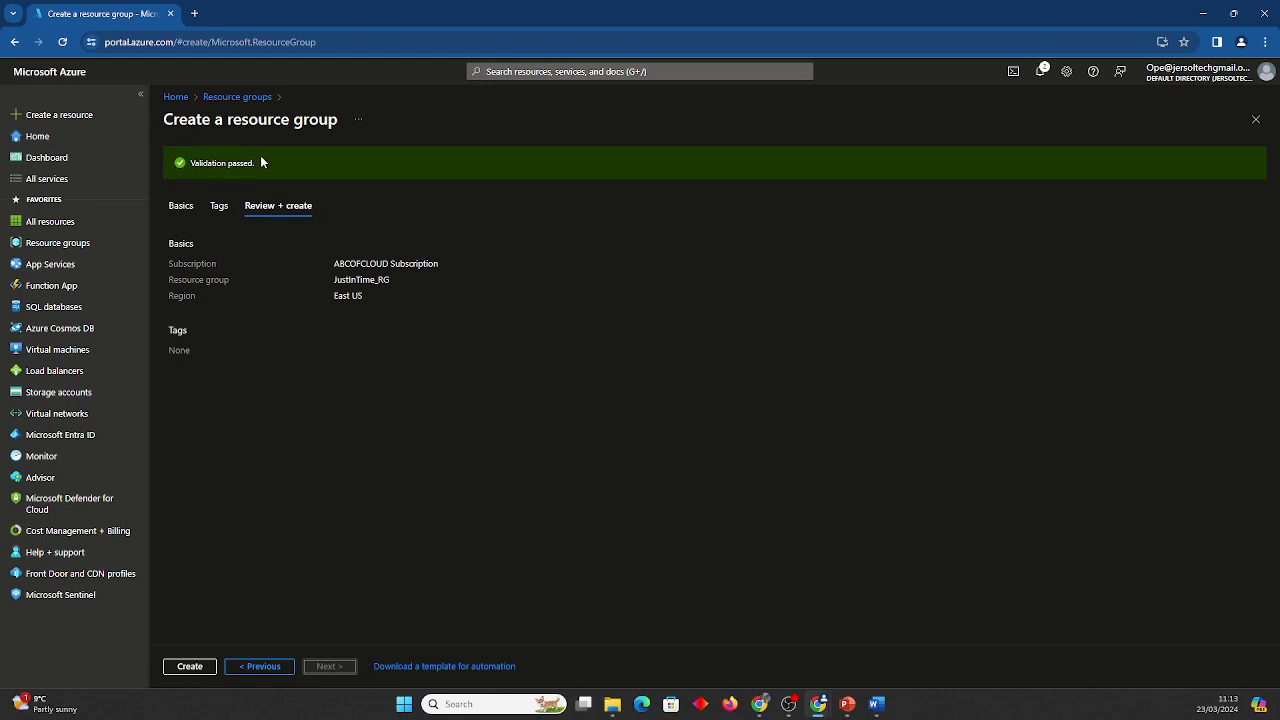
left_click_drag(258, 166, 194, 166)
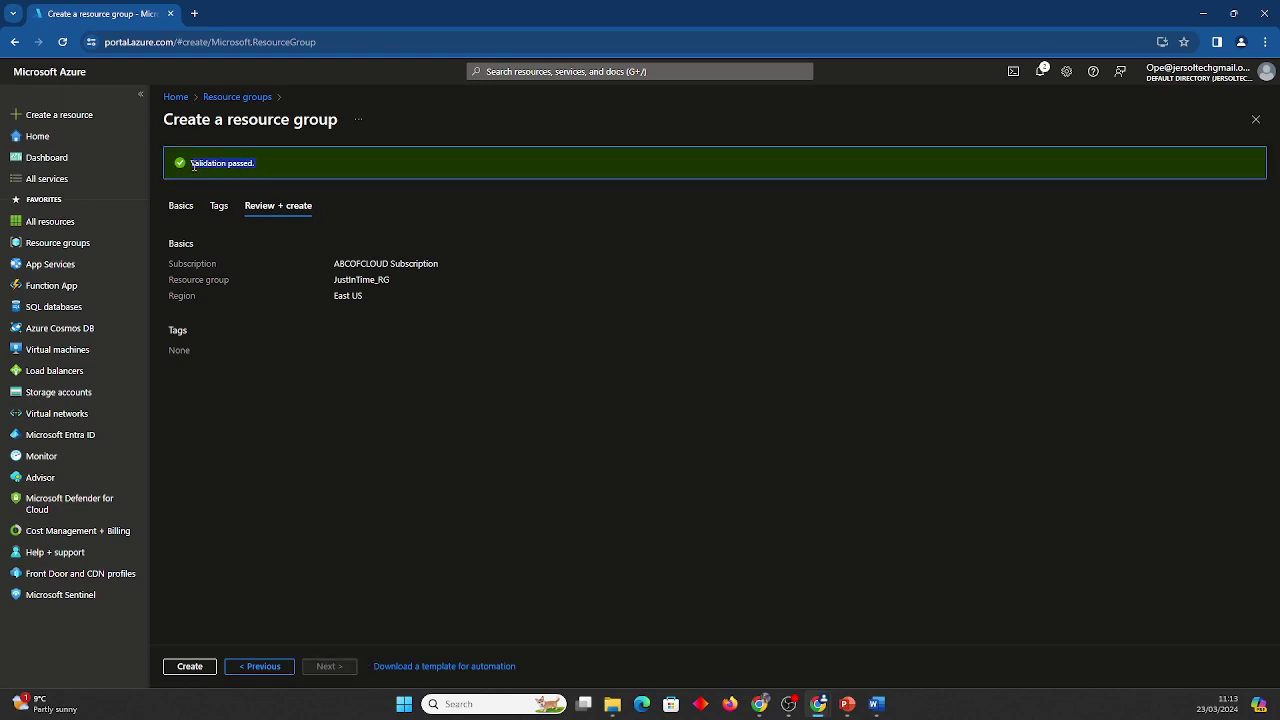
left_click(189, 667)
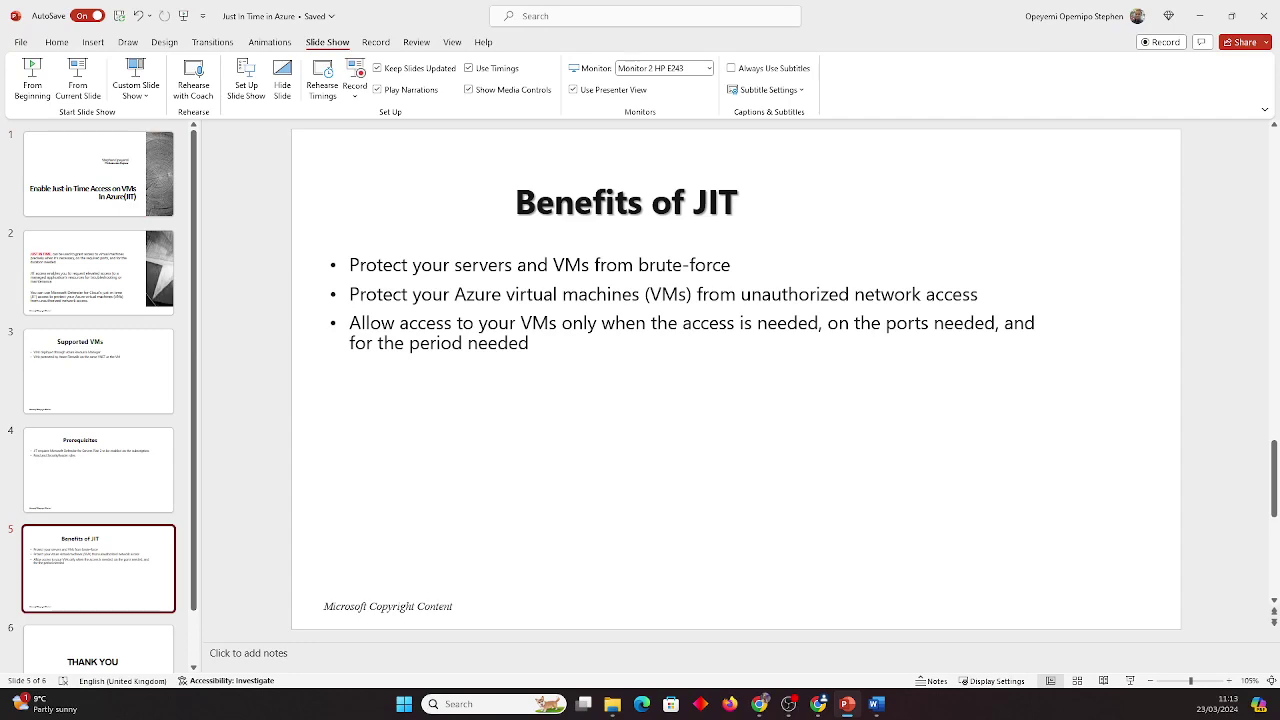
- Return from PowerPoint to the Azure portal and open the JustInTime_RG resource group from the resource group list
left_click(1194, 22)
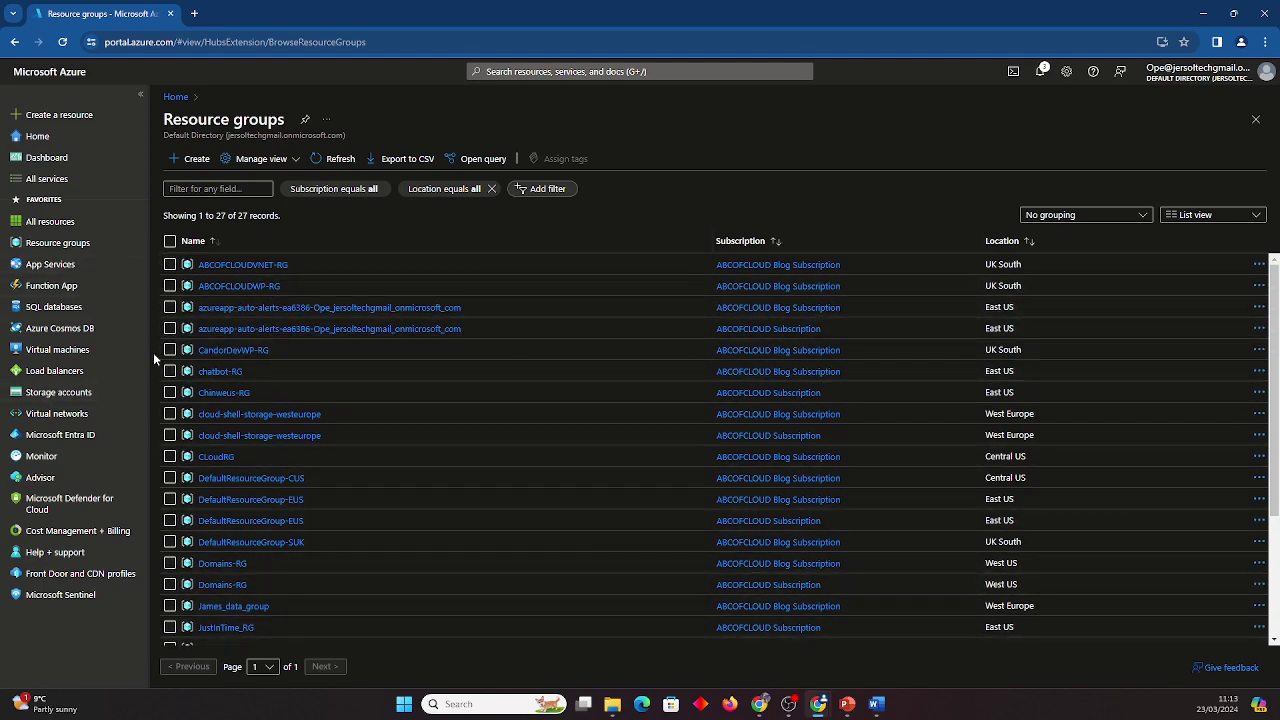
left_click(50, 244)
scroll(265, 465, "down", 3)
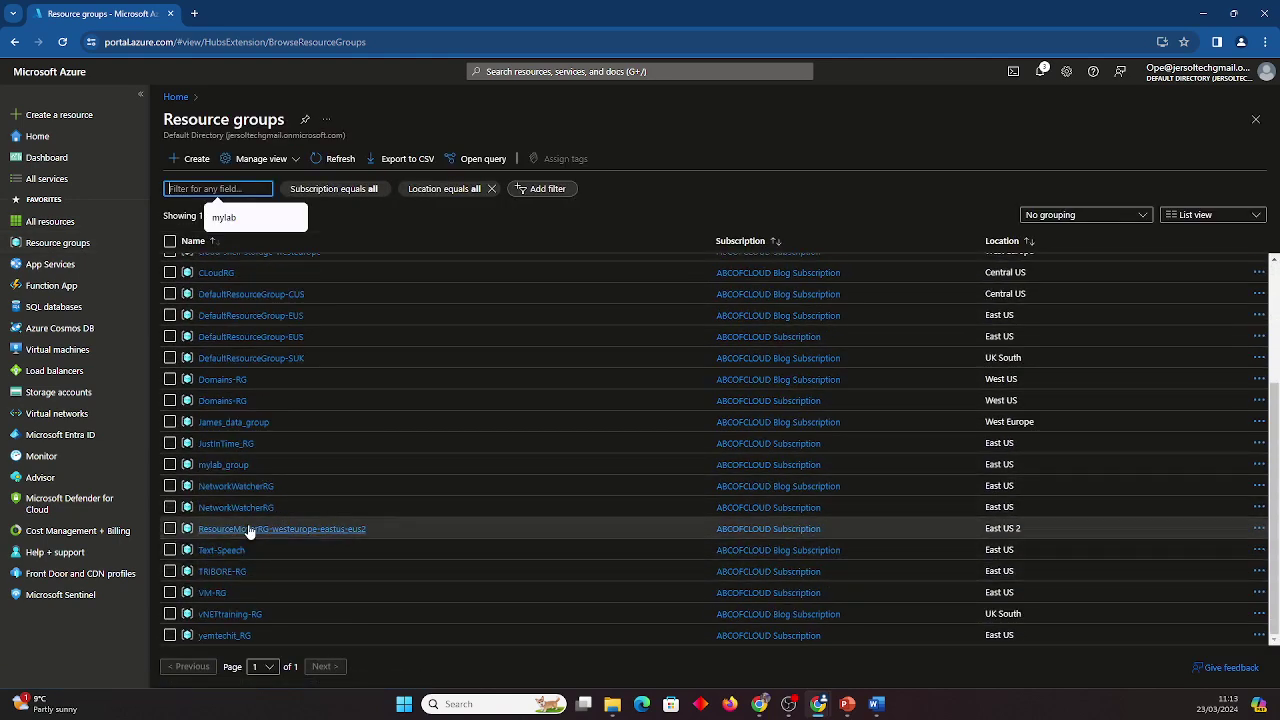
left_click(225, 443)
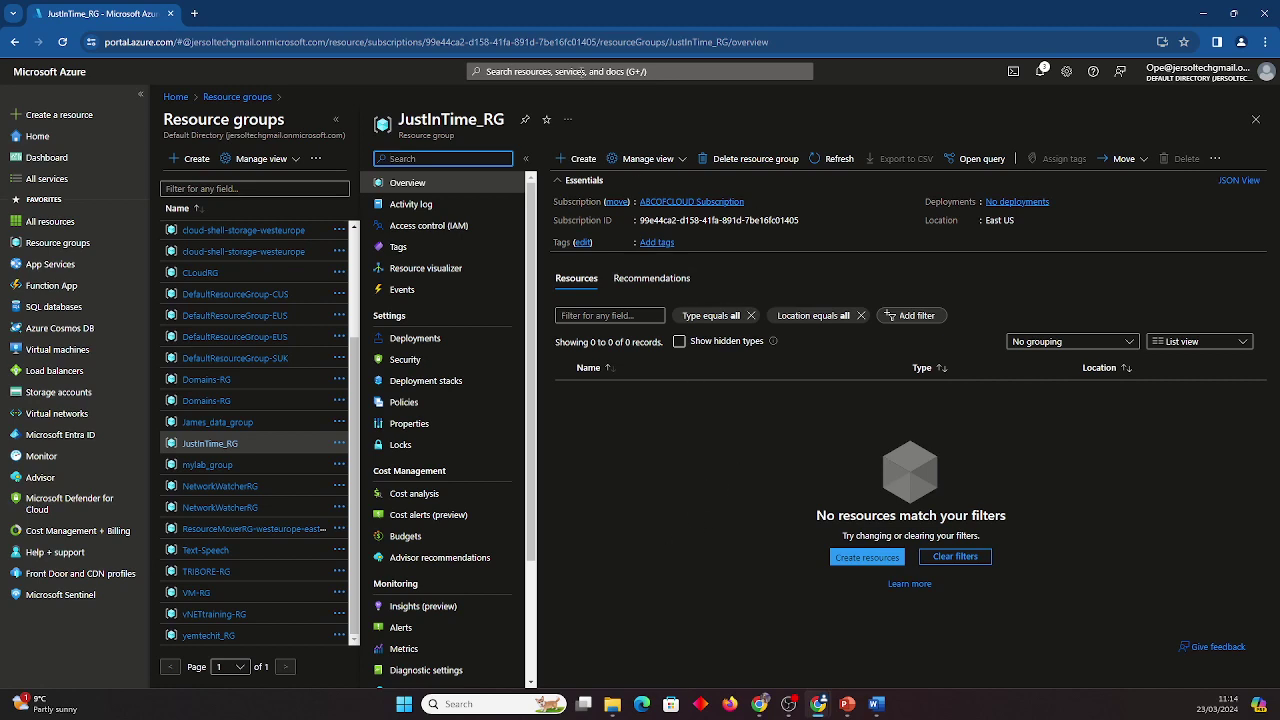
- Search the portal for "virtu", open the Virtual machines service and start creating an Azure virtual machine
left_click(580, 72)
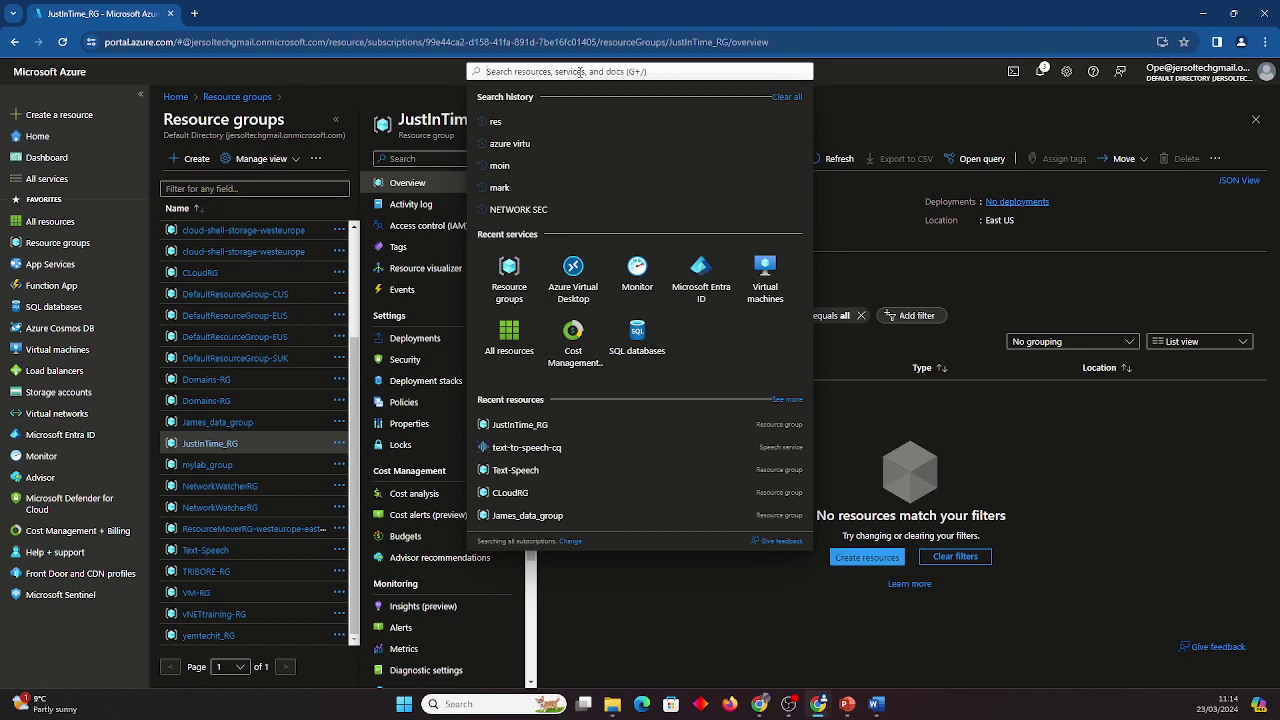
type("virtu")
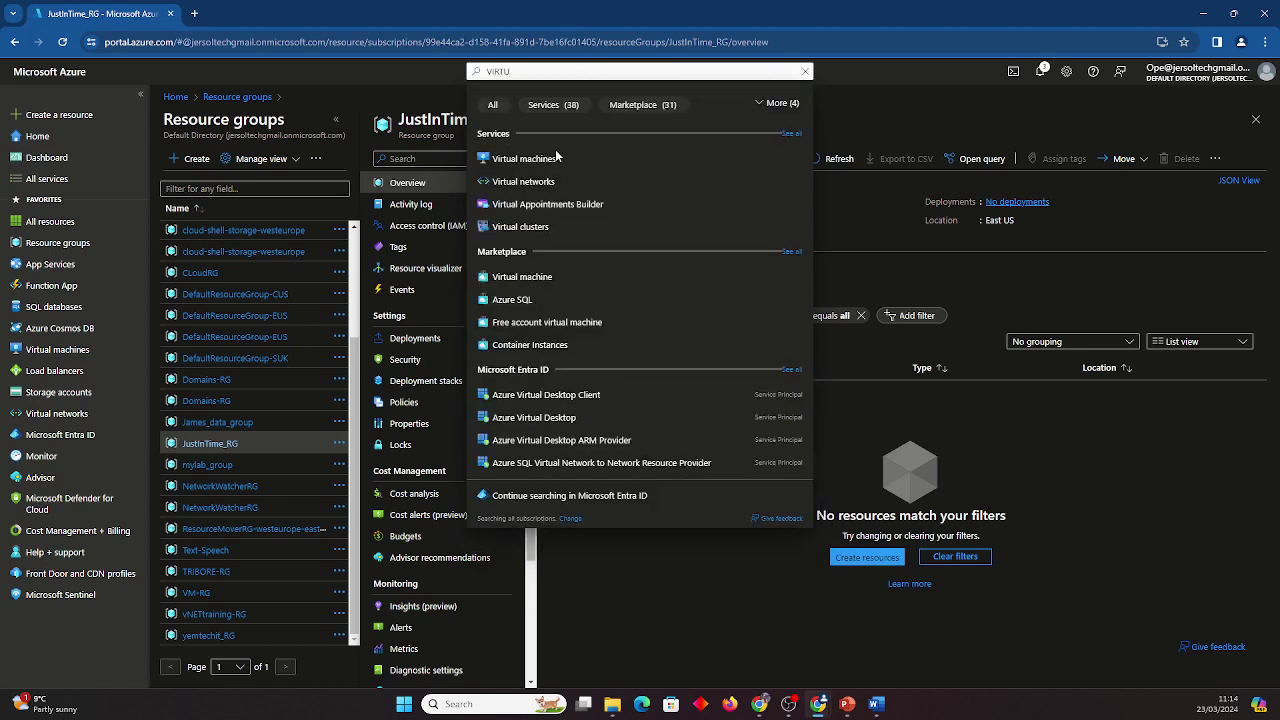
left_click(510, 160)
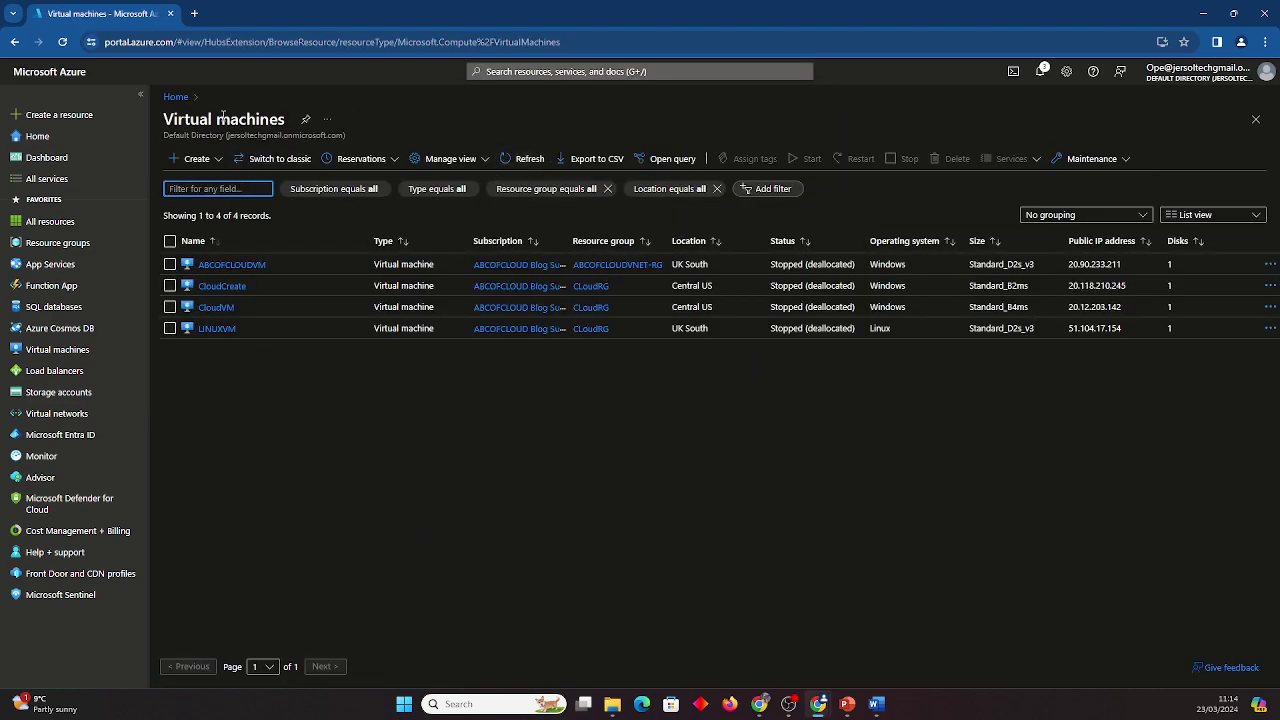
left_click(197, 160)
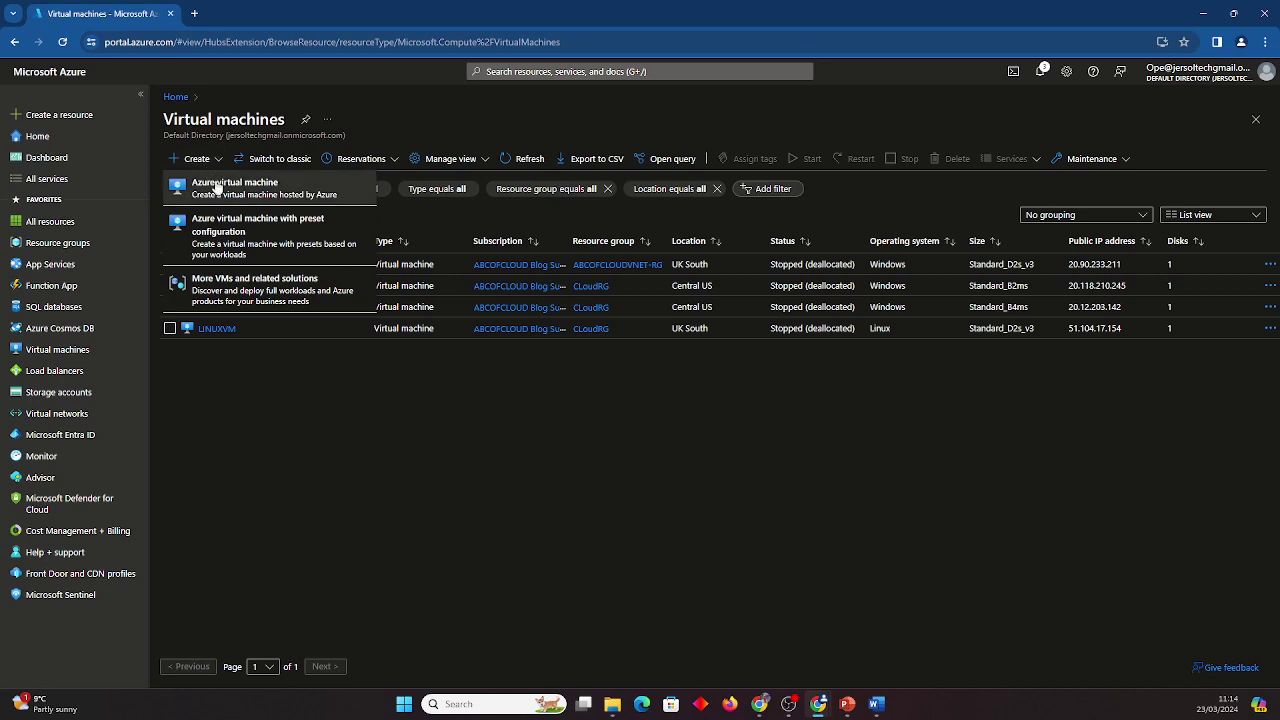
left_click(217, 187)
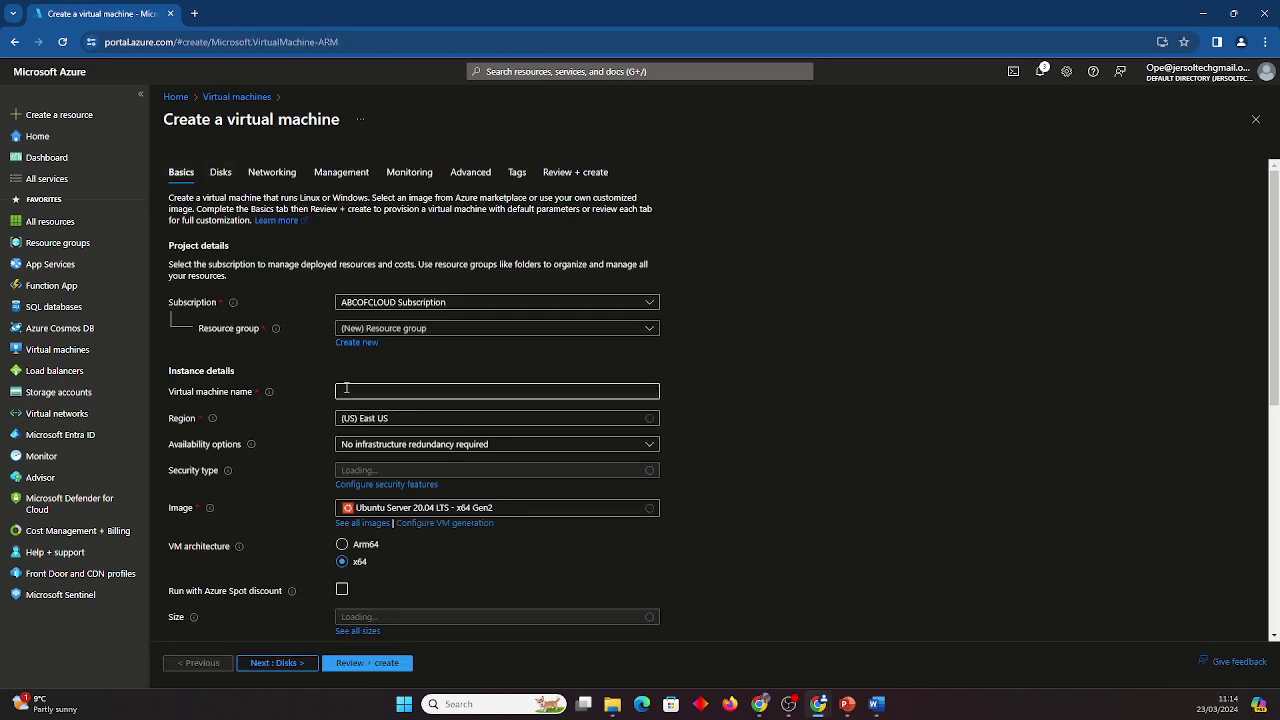
- Keep ABCOFCLOUD Subscription for the virtual machine and assign it to the JustInTime_RG resource group
left_click(437, 306)
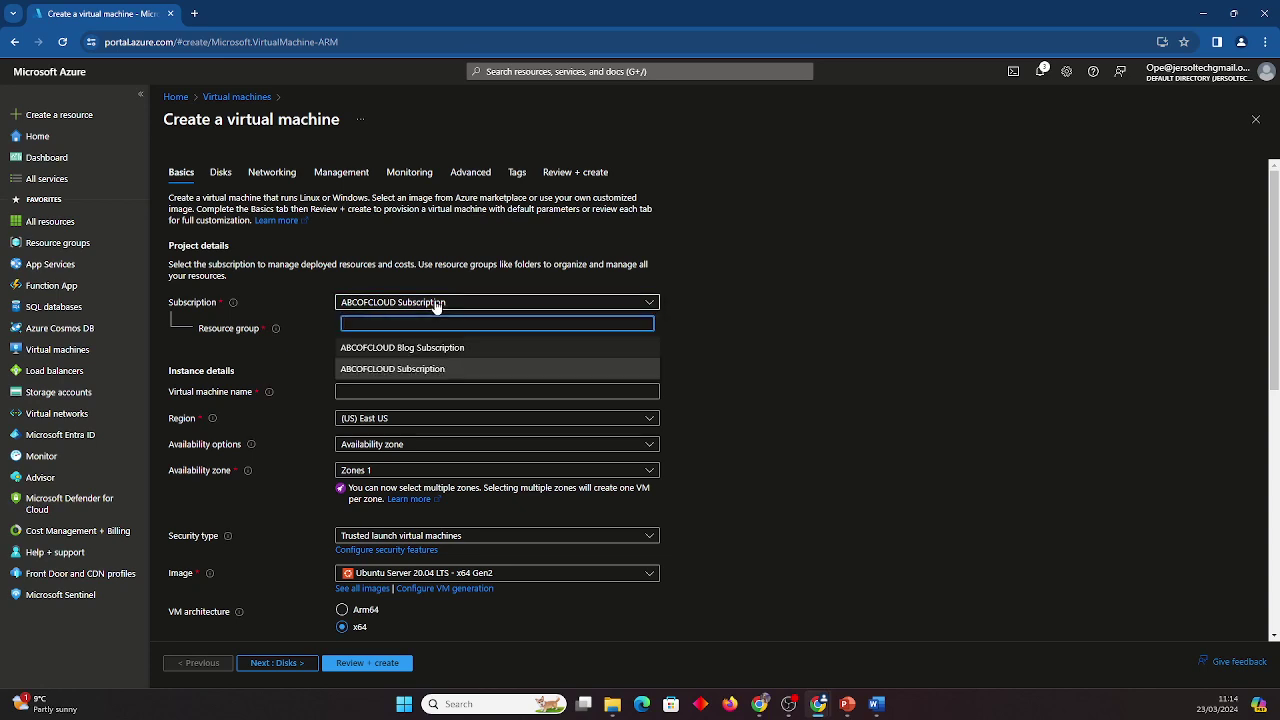
left_click(437, 306)
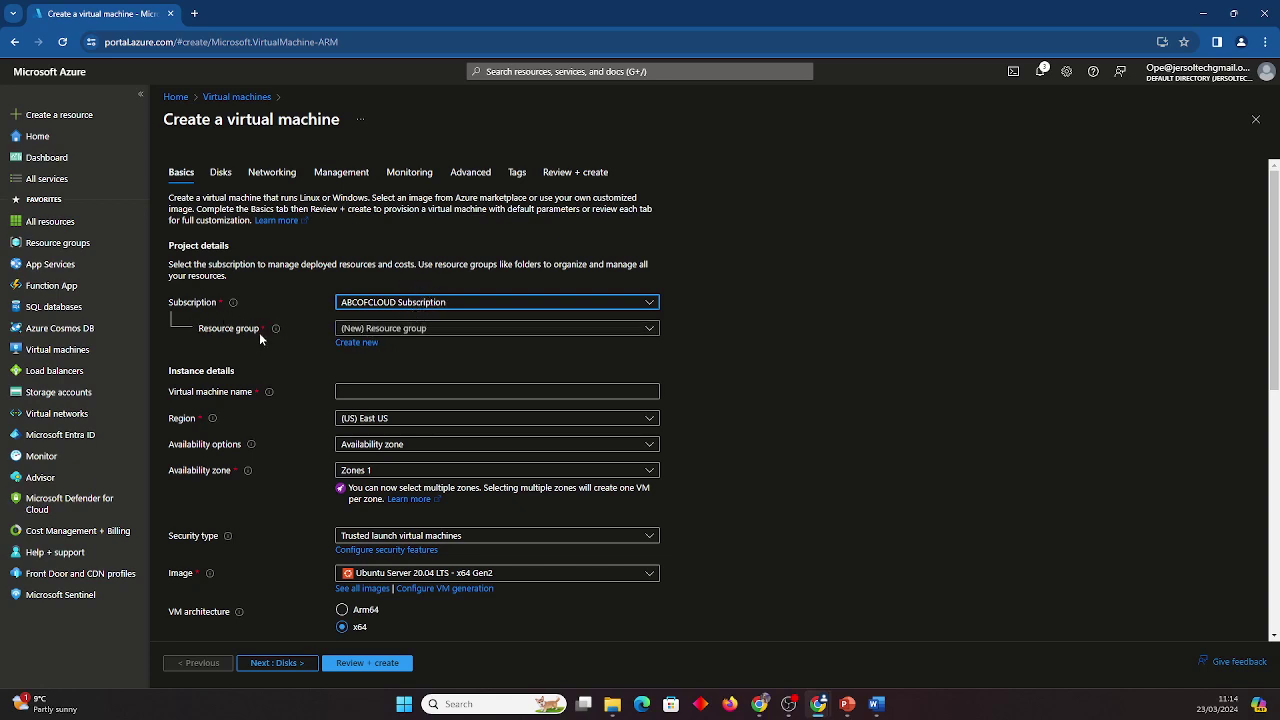
left_click(451, 340)
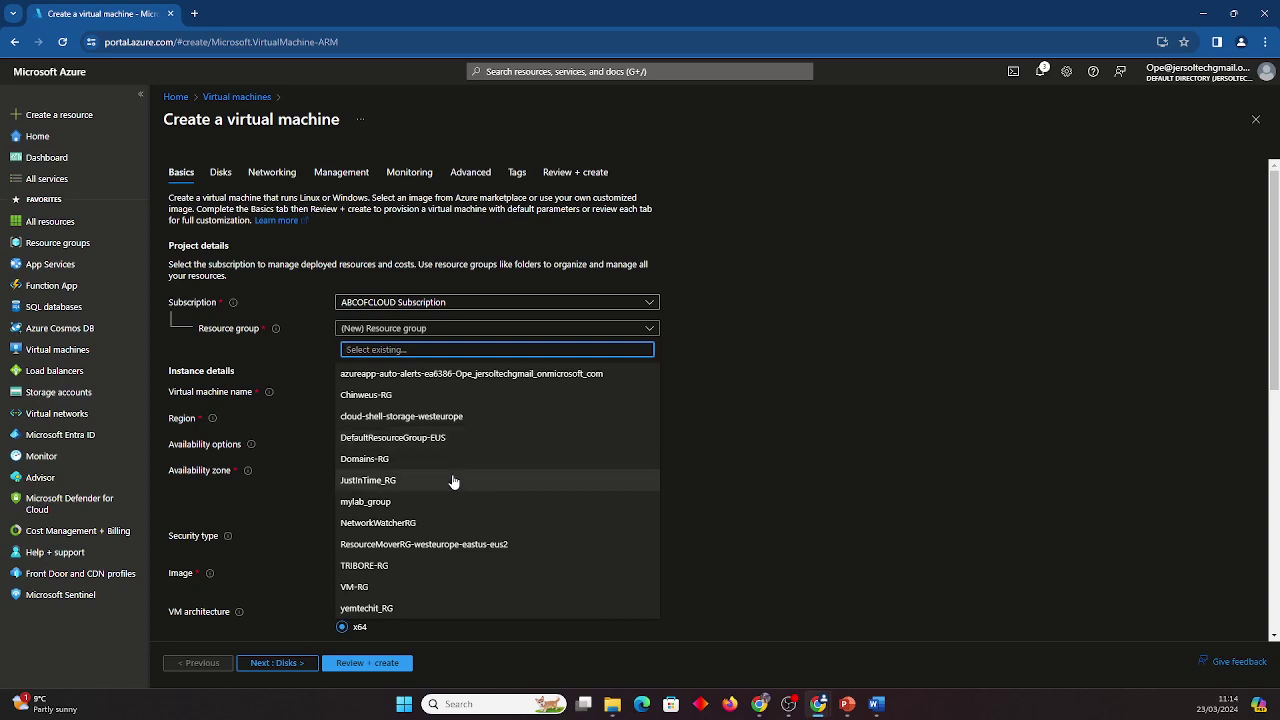
left_click(370, 481)
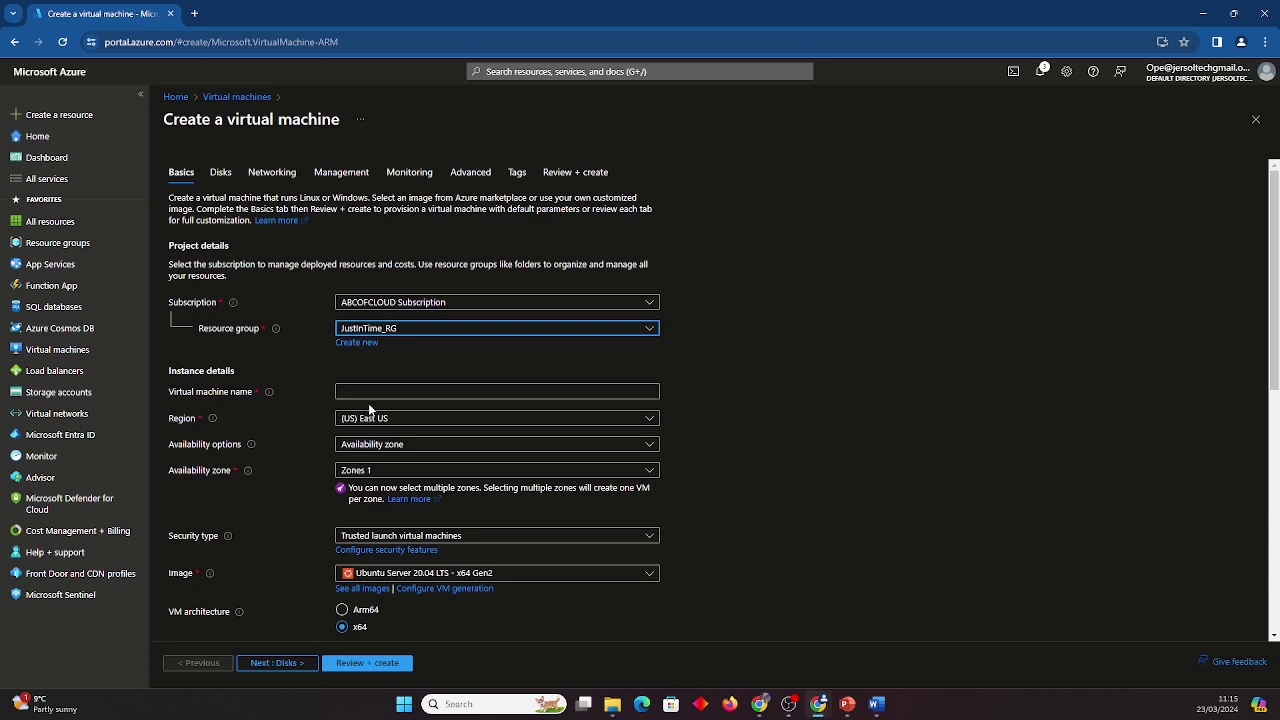
mouse_move(275, 330)
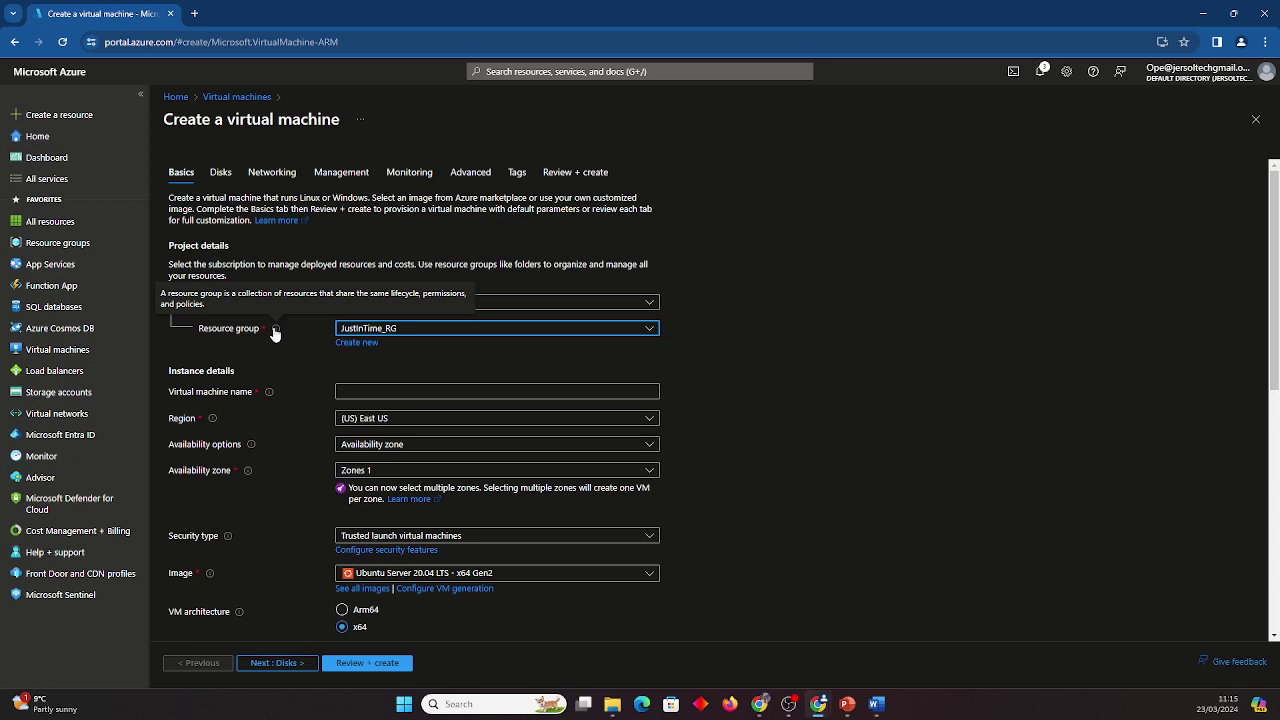
- Name the virtual machine JITVM and set its availability options to No infrastructure redundancy required
left_click(369, 392)
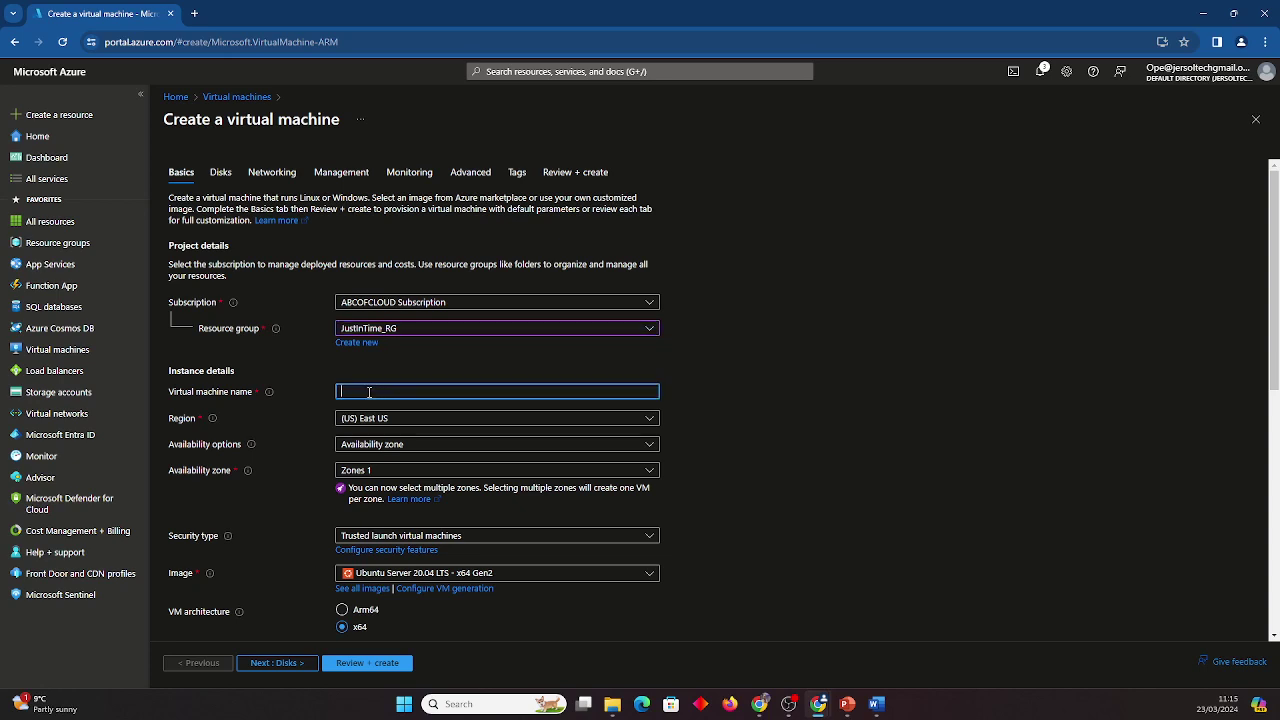
type("JITVM")
left_click(418, 446)
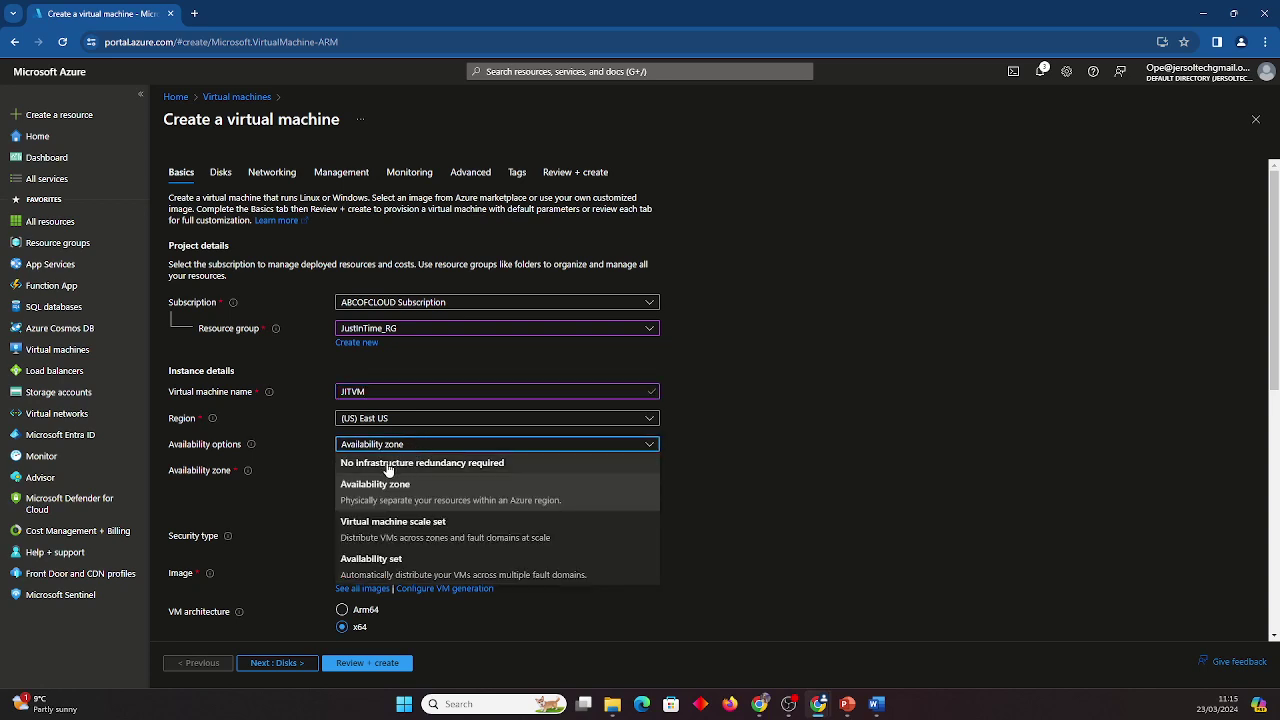
left_click(477, 466)
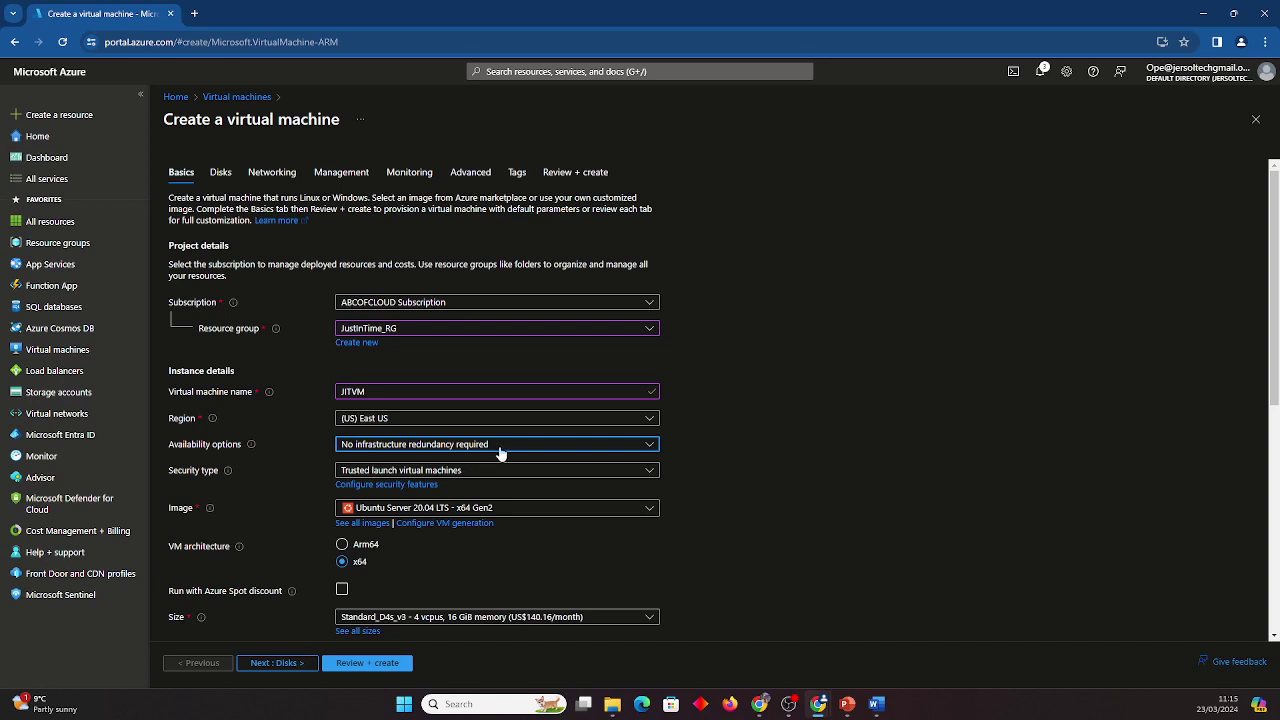
left_click(500, 450)
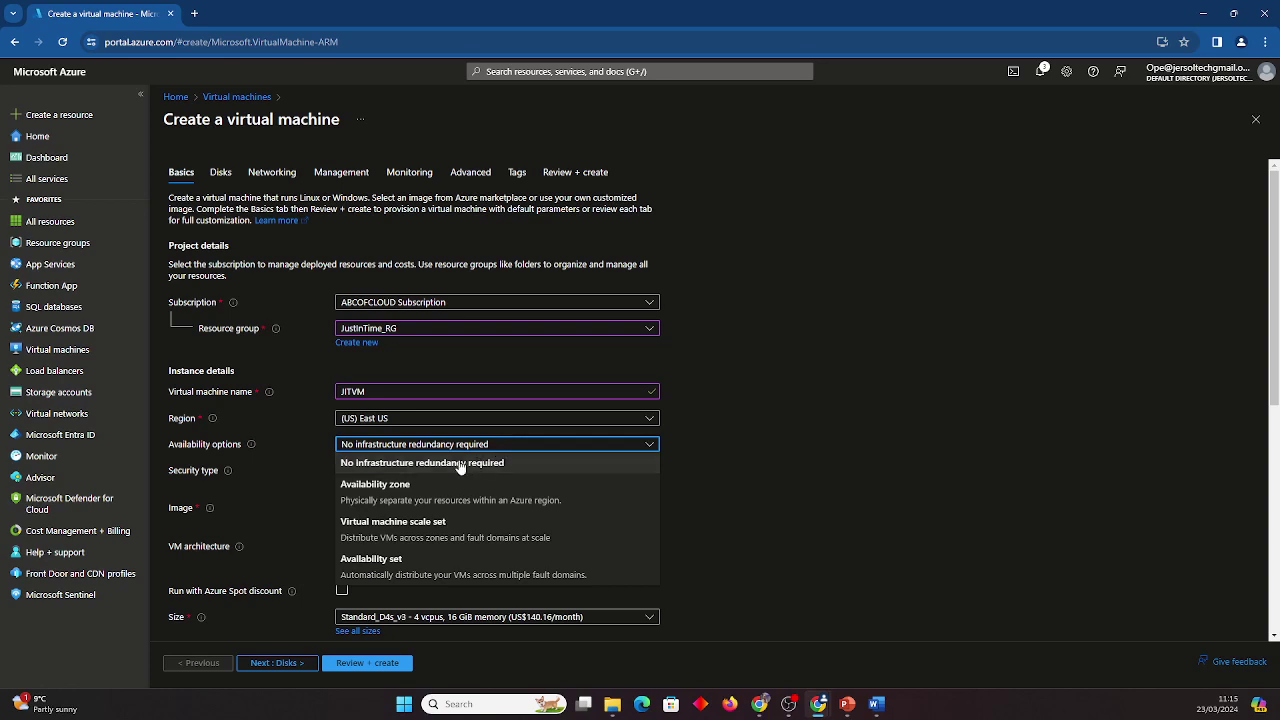
left_click(455, 467)
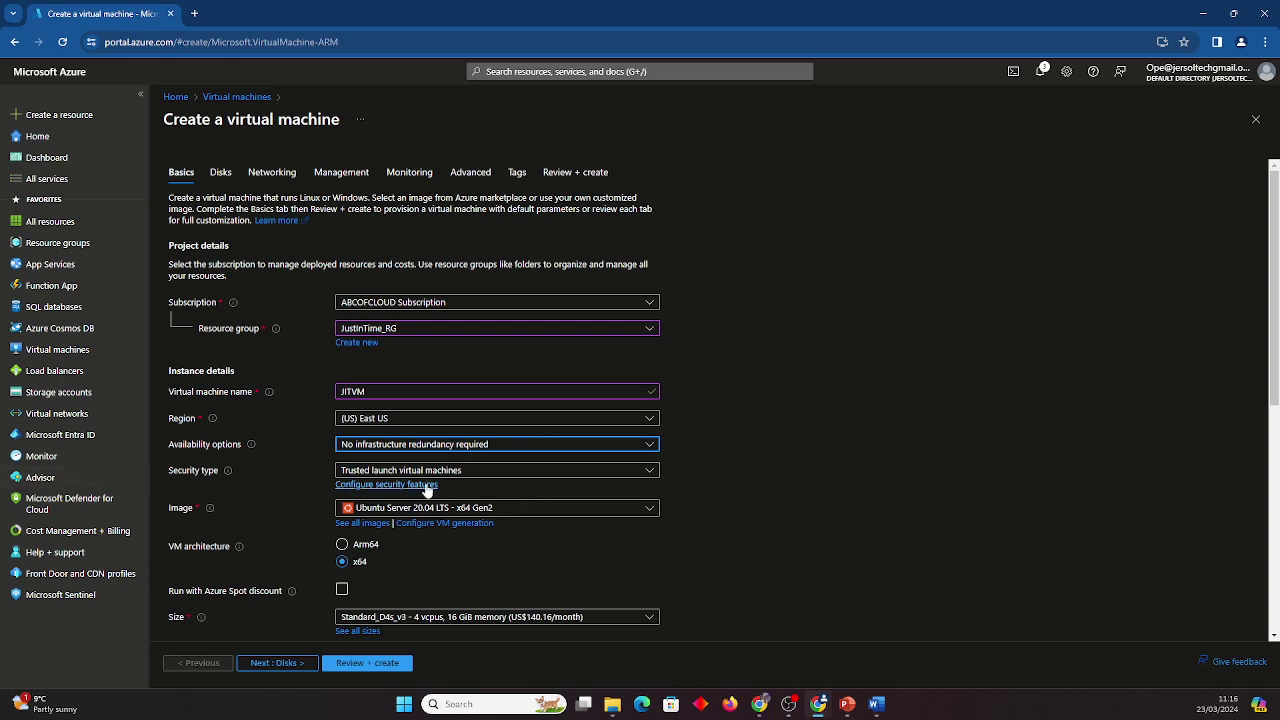
- Set the virtual machine's image to Windows Server 2019 Datacenter - x64 Gen2
left_click(500, 512)
left_click(501, 514)
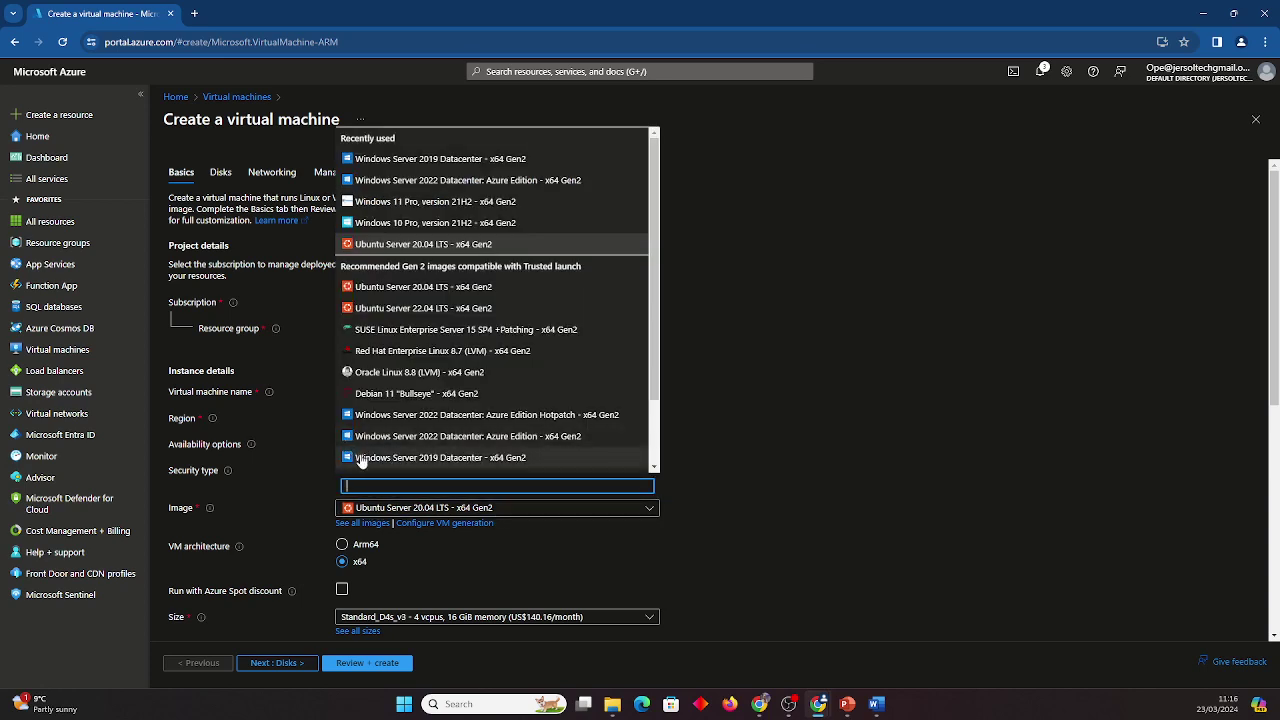
left_click(442, 457)
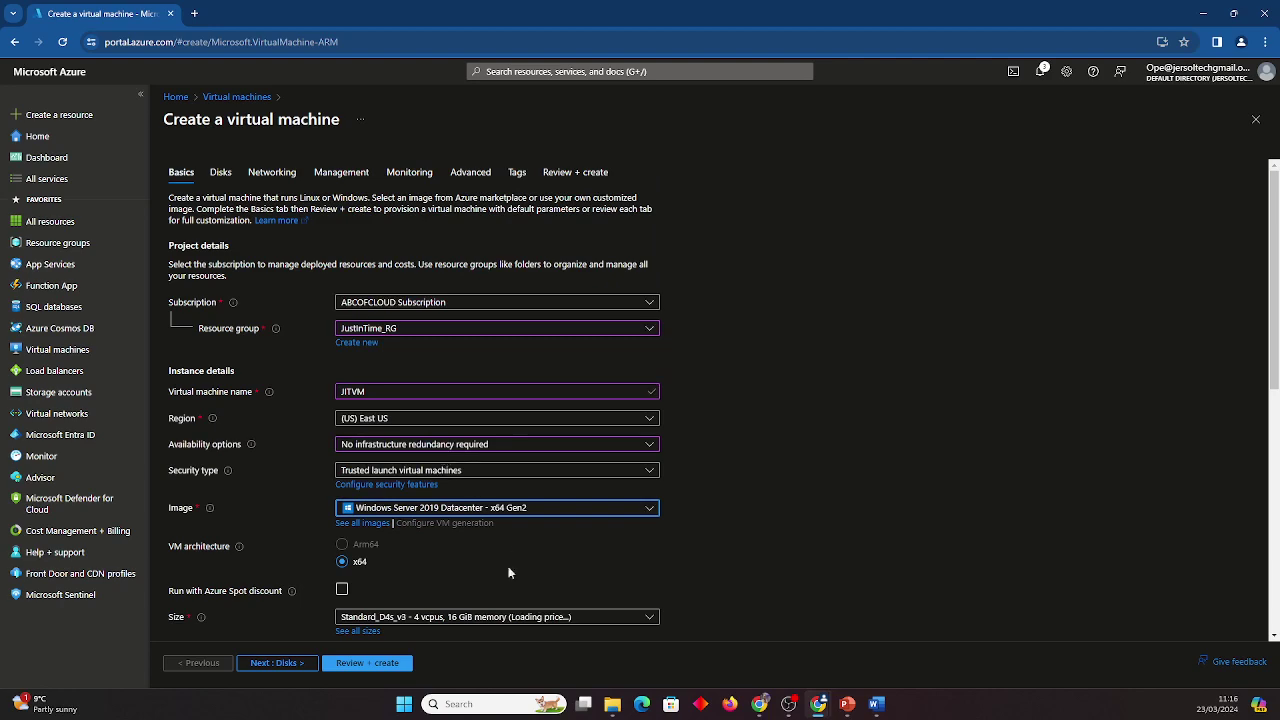
scroll(446, 569, "down", 2)
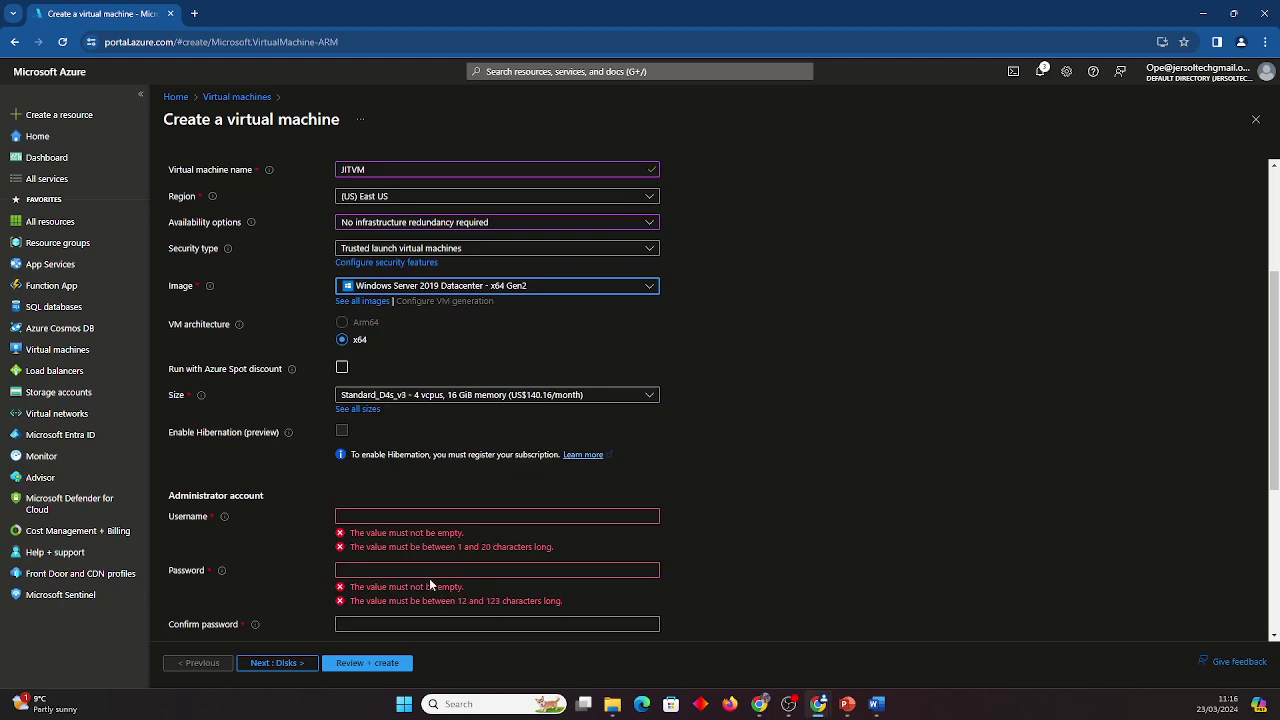
- Set the administrator username to MYJITVM, then enter and confirm the administrator account password
left_click(359, 516)
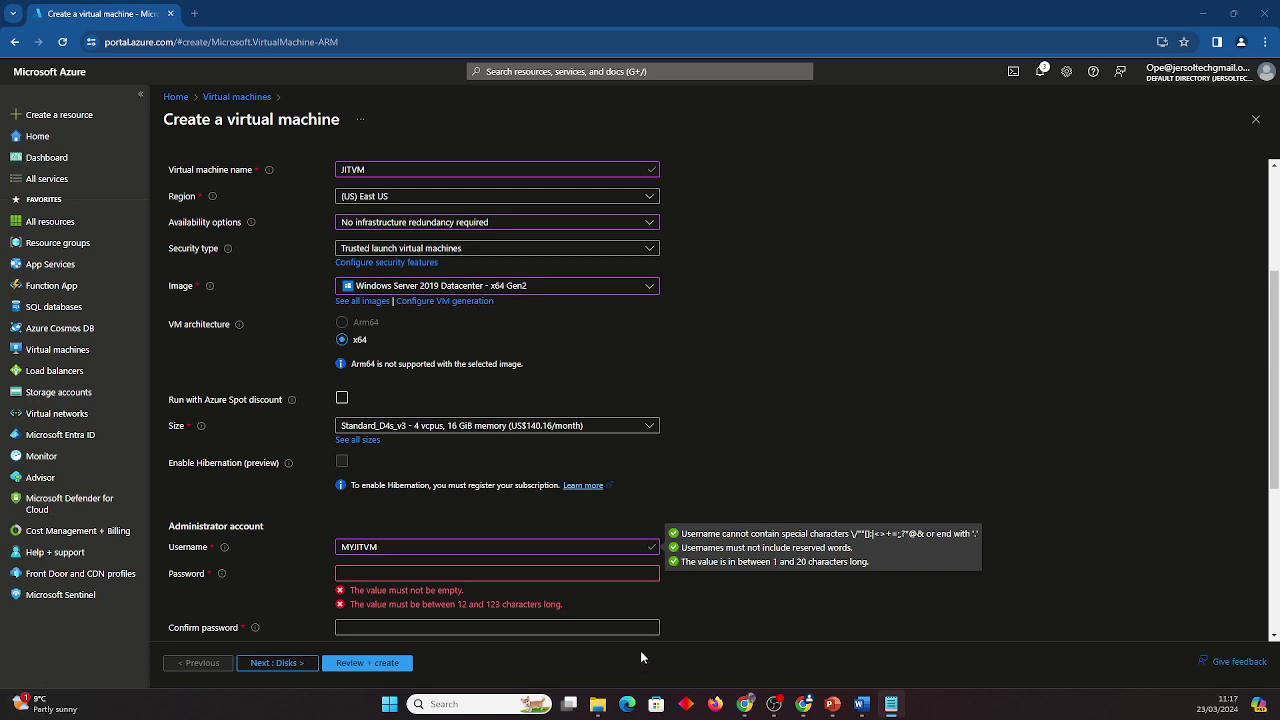
left_click(393, 572)
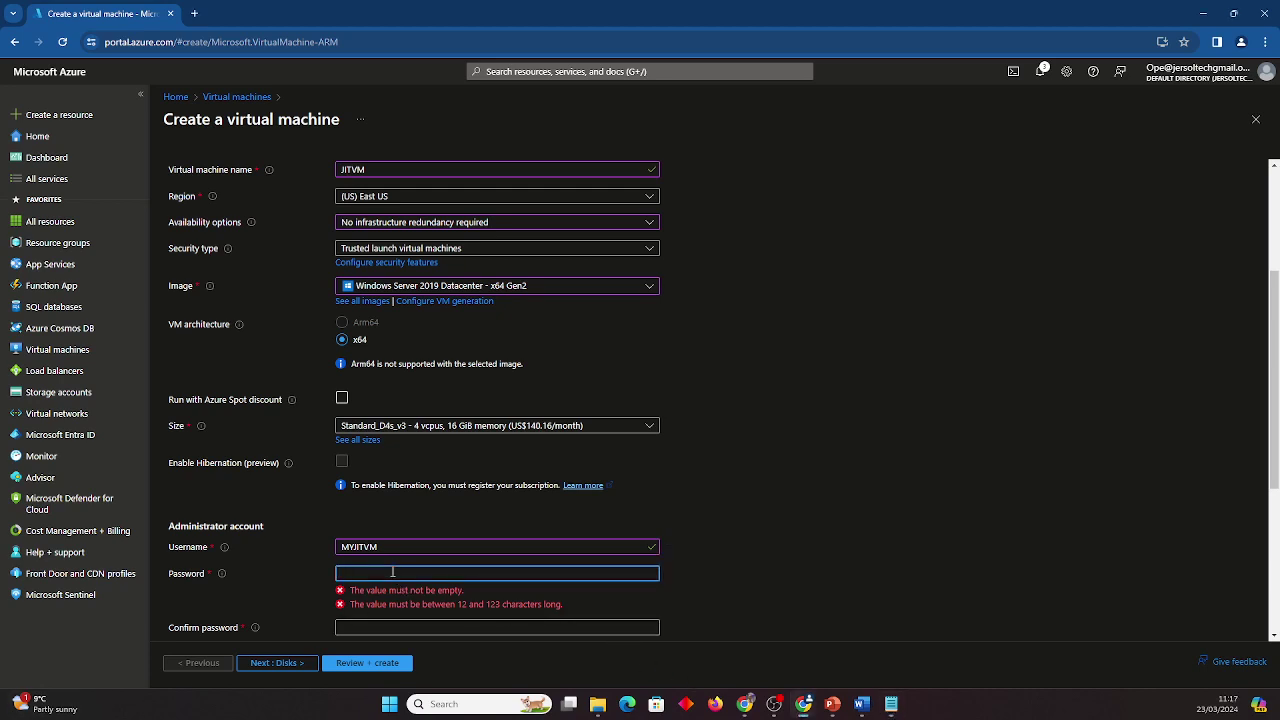
key("ctrl+v")
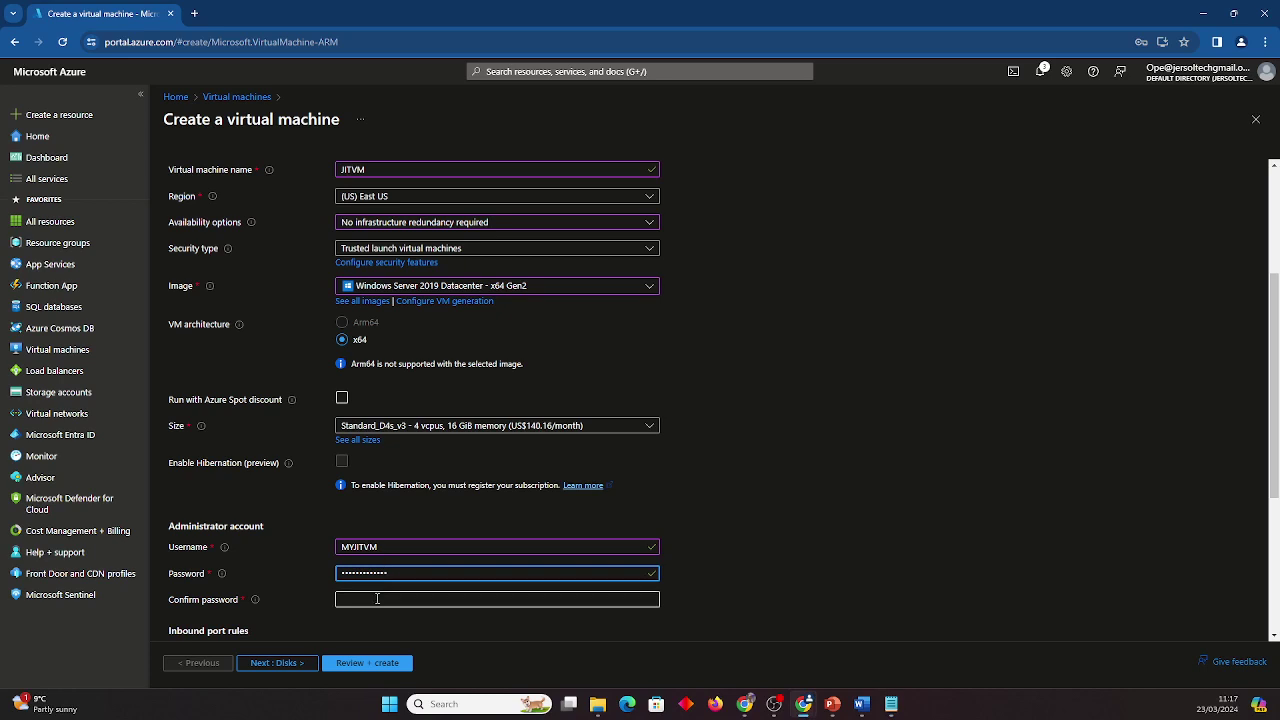
left_click(377, 598)
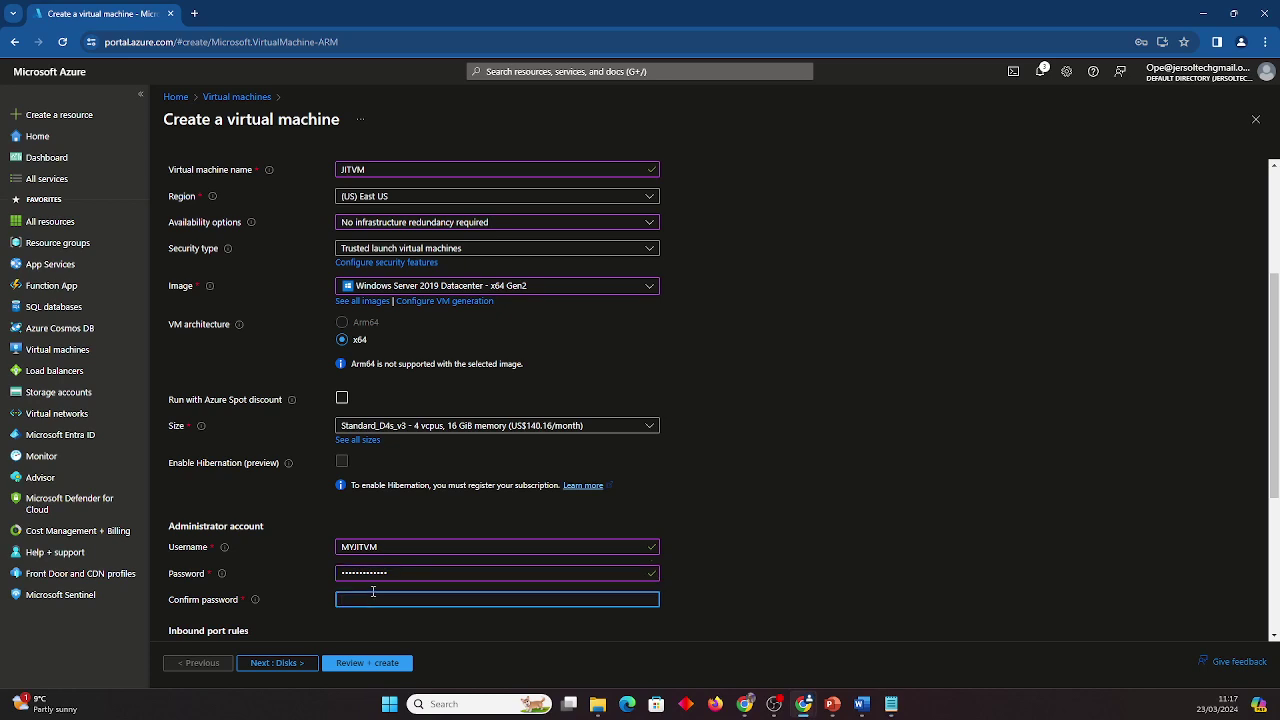
key("ctrl+v")
- Set the virtual machine's OS disk type to locally-redundant Standard SSD
left_click(276, 666)
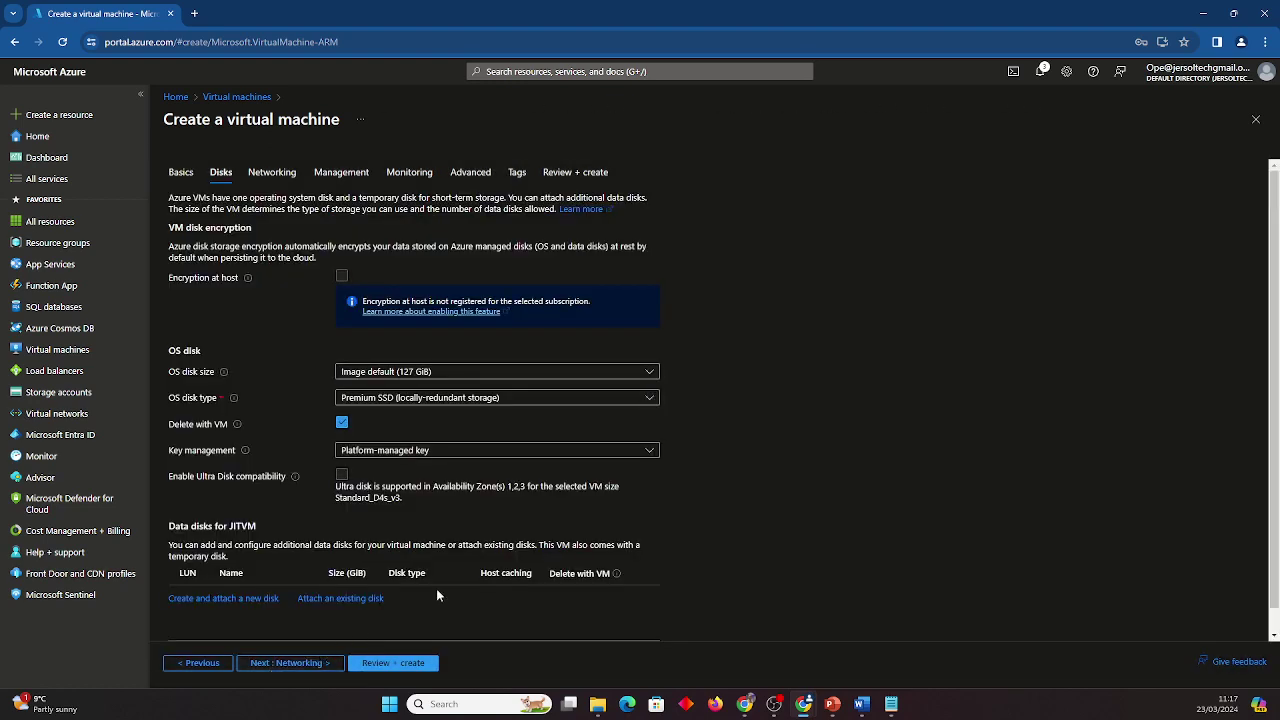
left_click(486, 400)
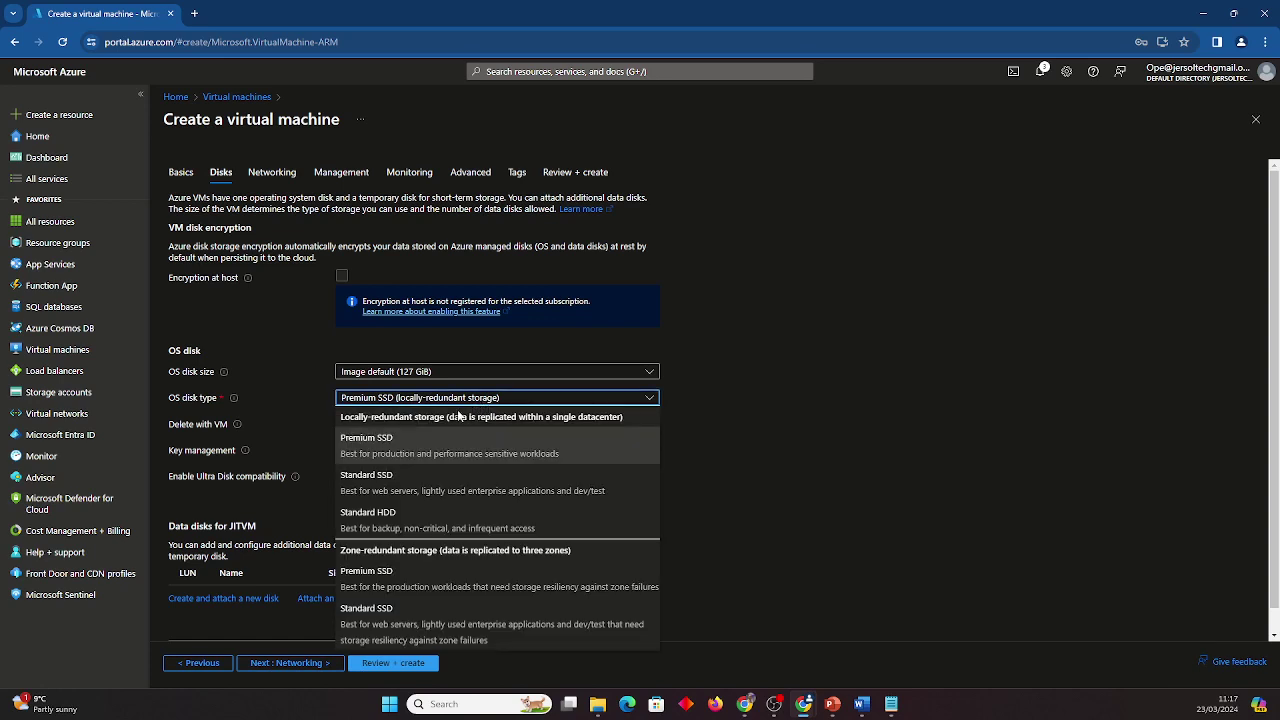
left_click(383, 486)
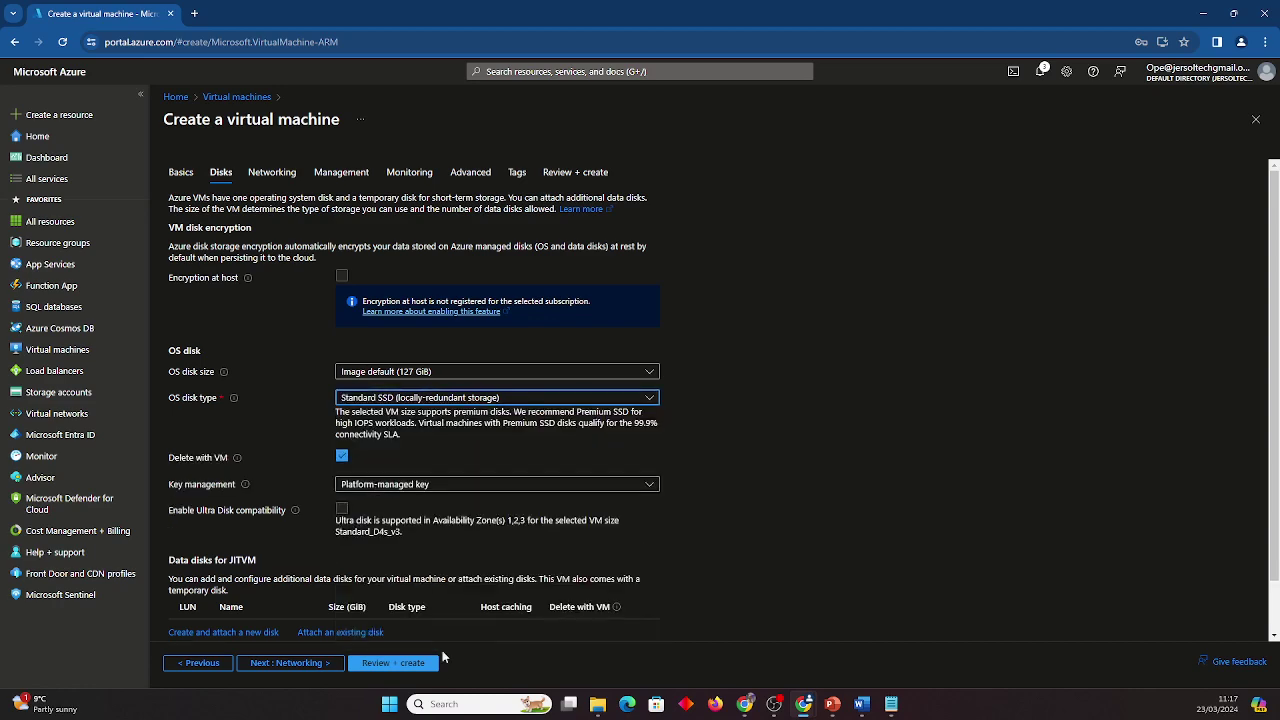
- Keep the default networking and management settings and disable boot diagnostics for the virtual machine
left_click(289, 666)
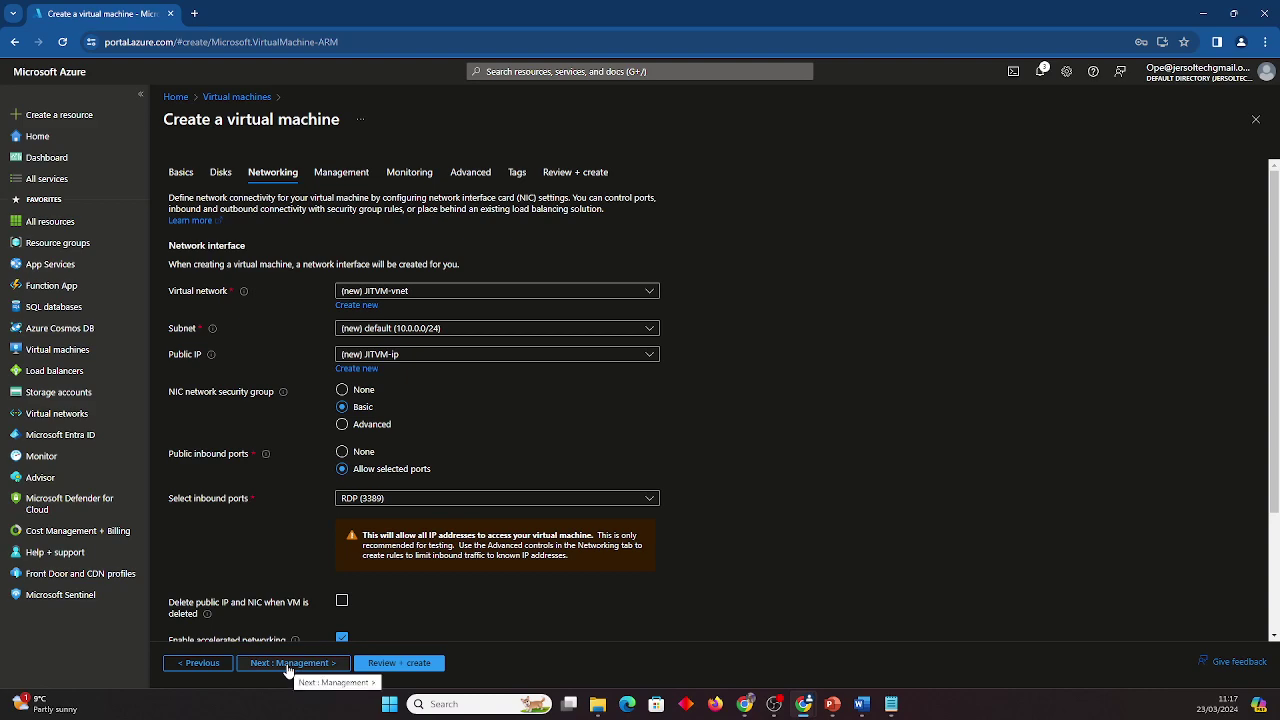
left_click(288, 668)
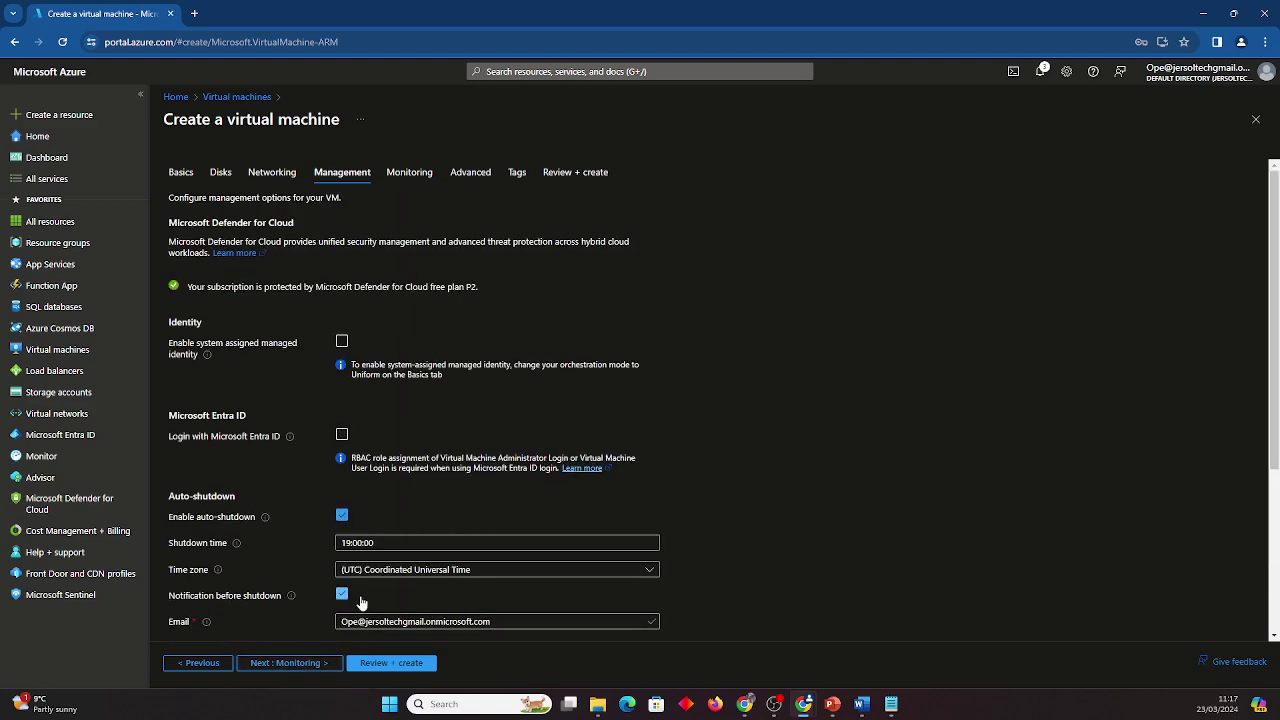
scroll(408, 548, "down", 2)
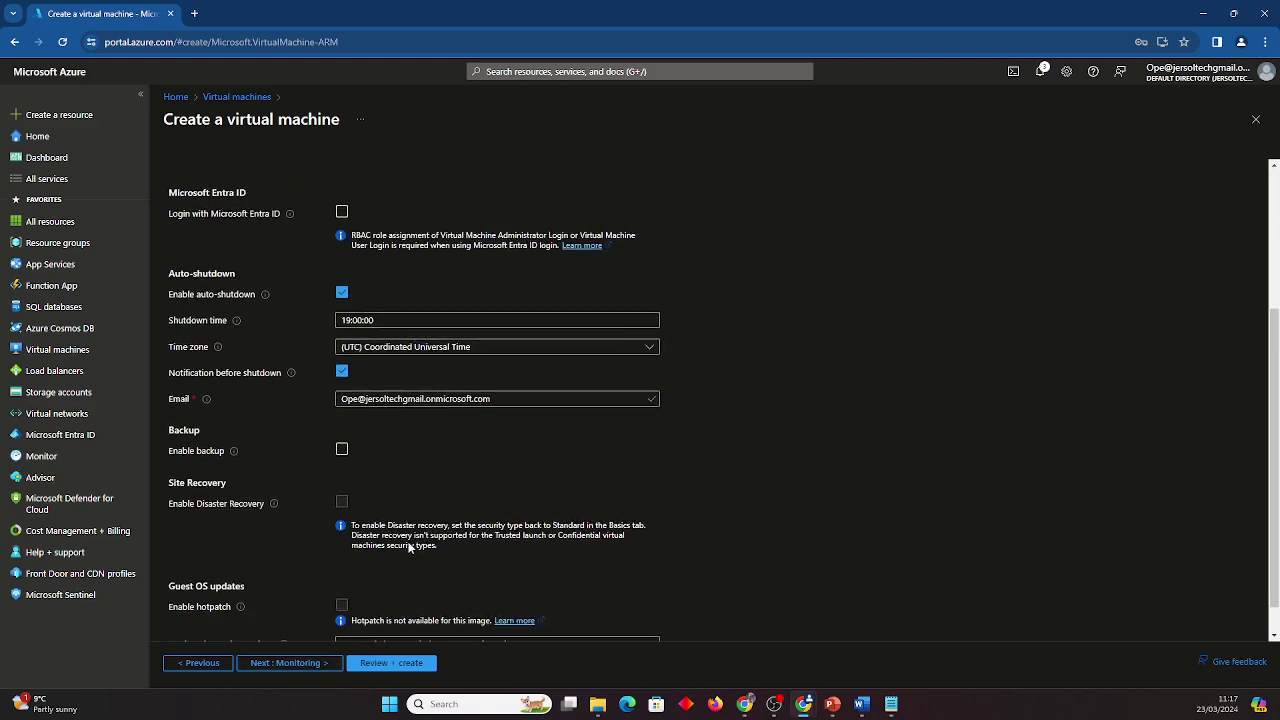
scroll(408, 550, "down", 1)
scroll(406, 551, "up", 2)
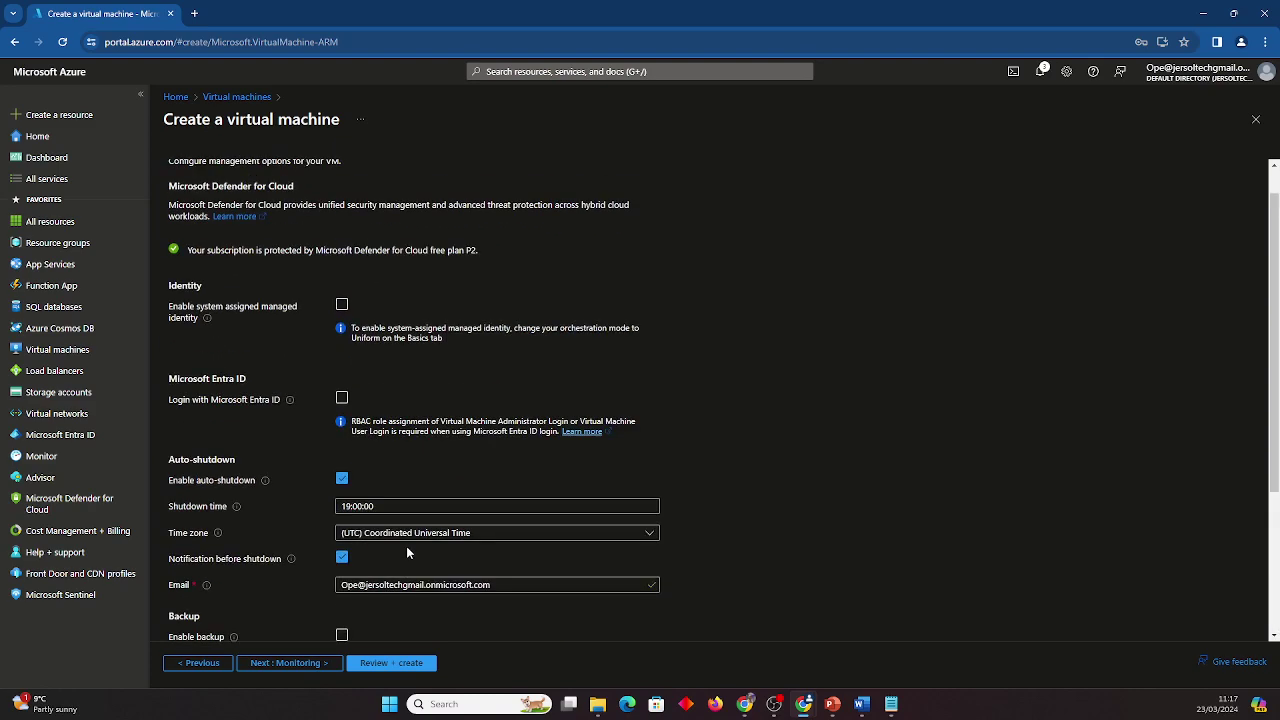
scroll(405, 552, "down", 2)
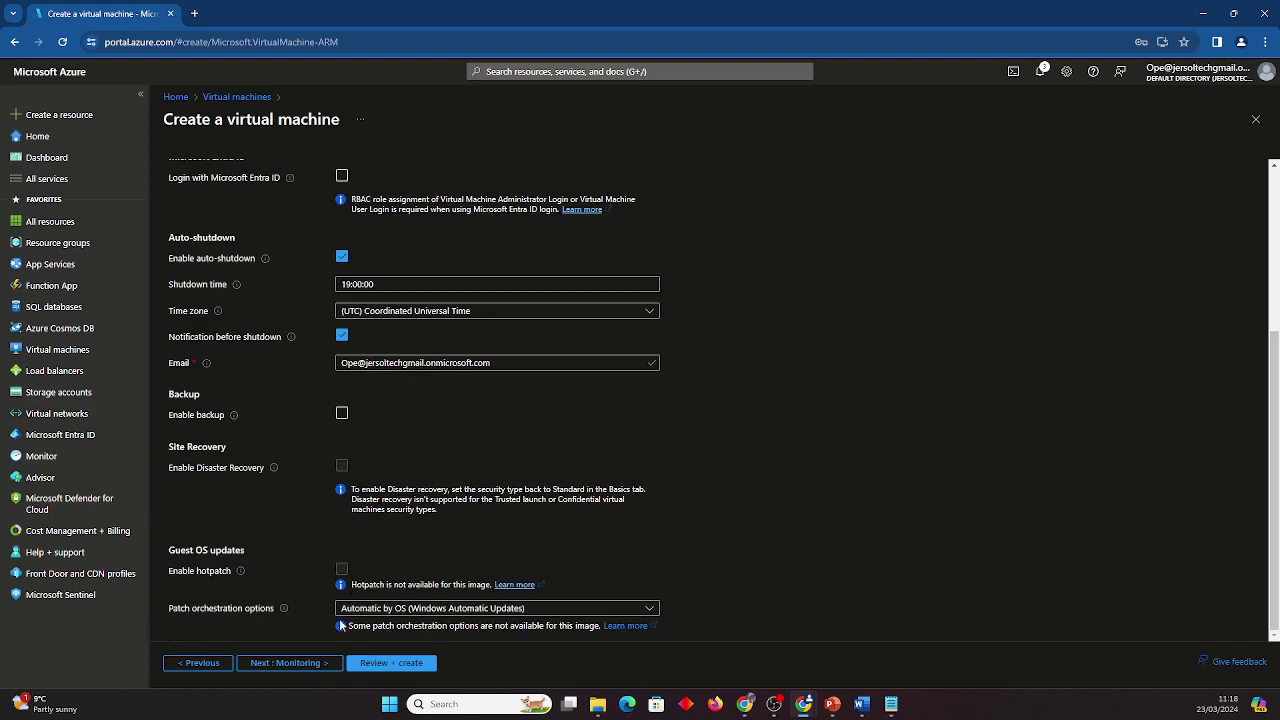
left_click(297, 663)
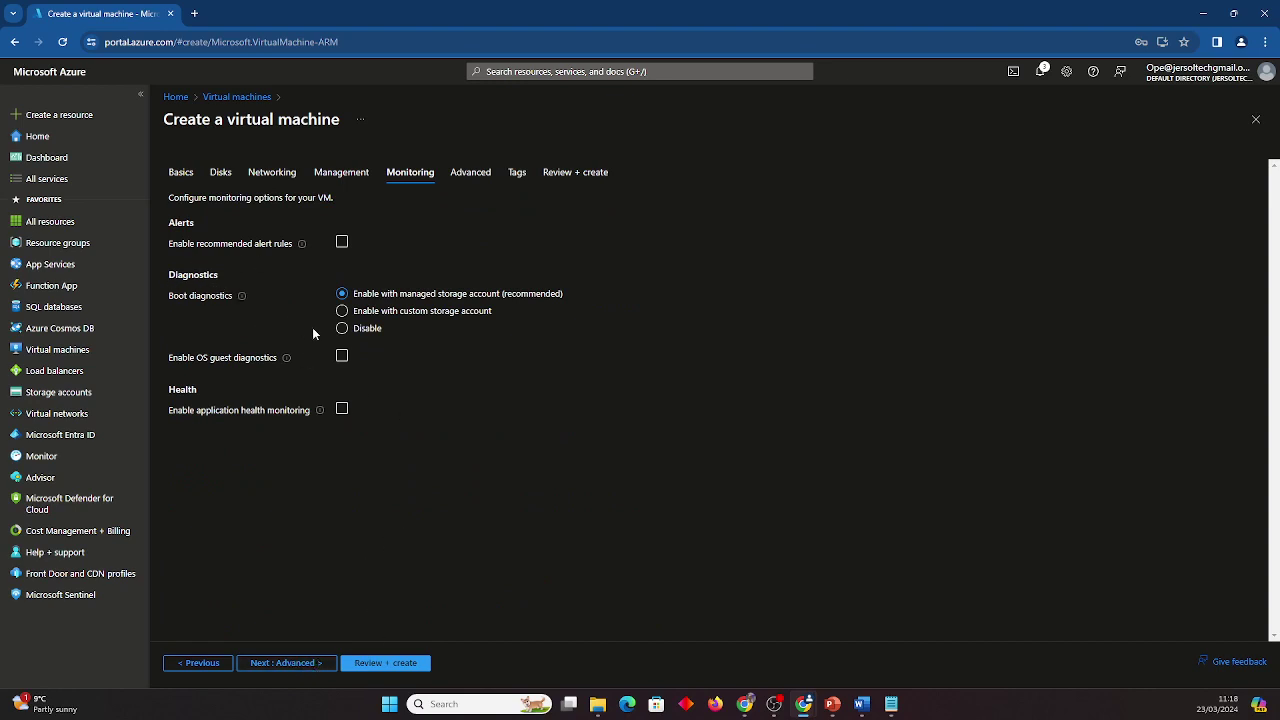
left_click(342, 328)
- Leave the advanced settings and tags at their defaults, review the configuration and create the virtual machine
left_click(290, 670)
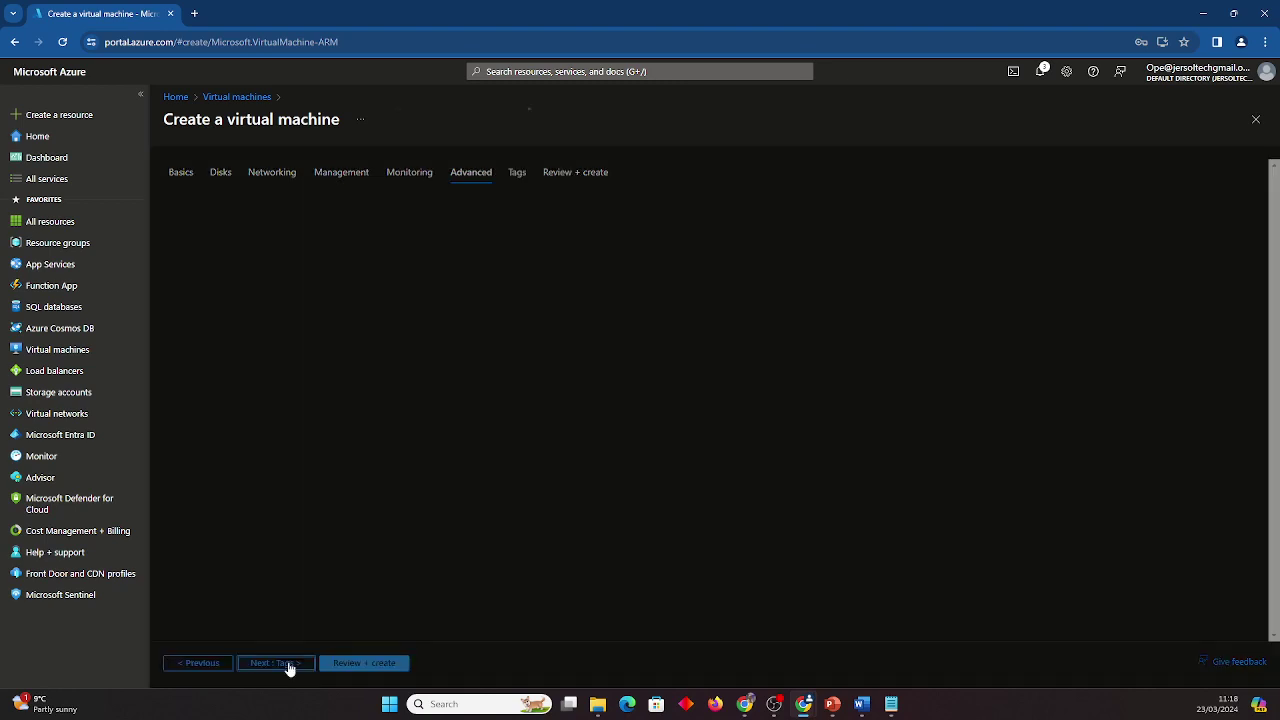
left_click(284, 668)
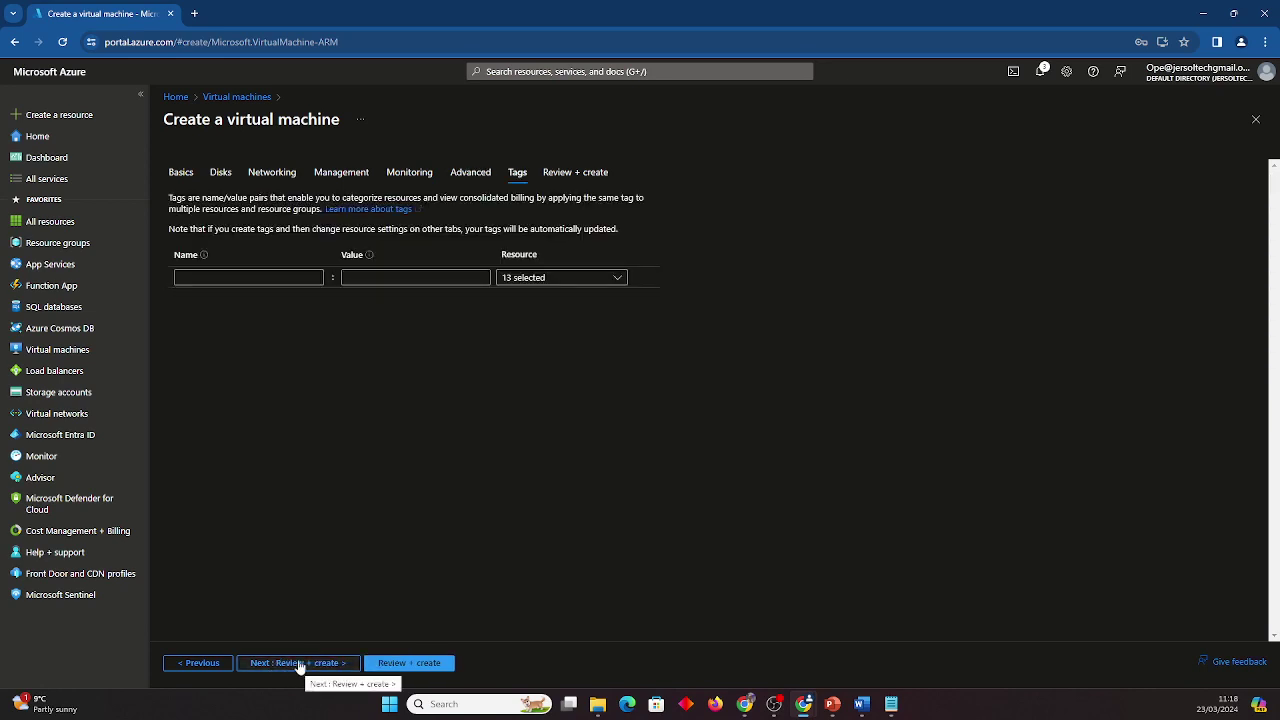
left_click(297, 663)
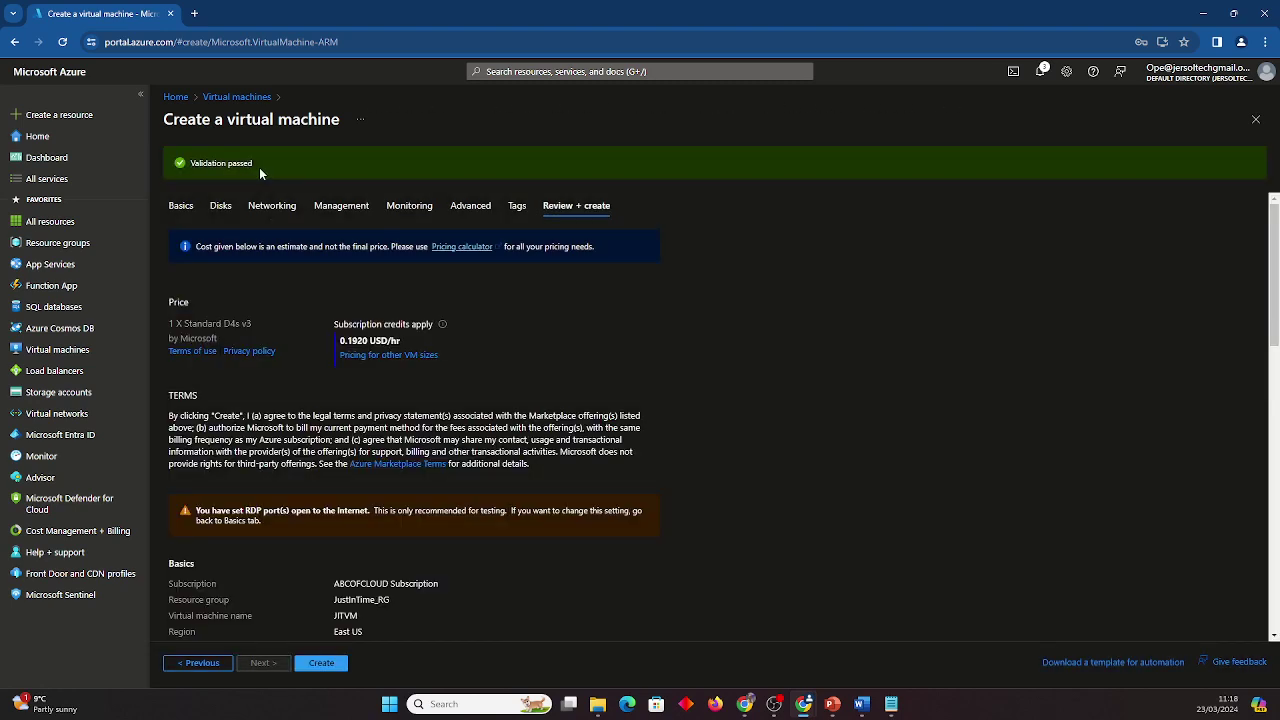
left_click_drag(259, 167, 188, 171)
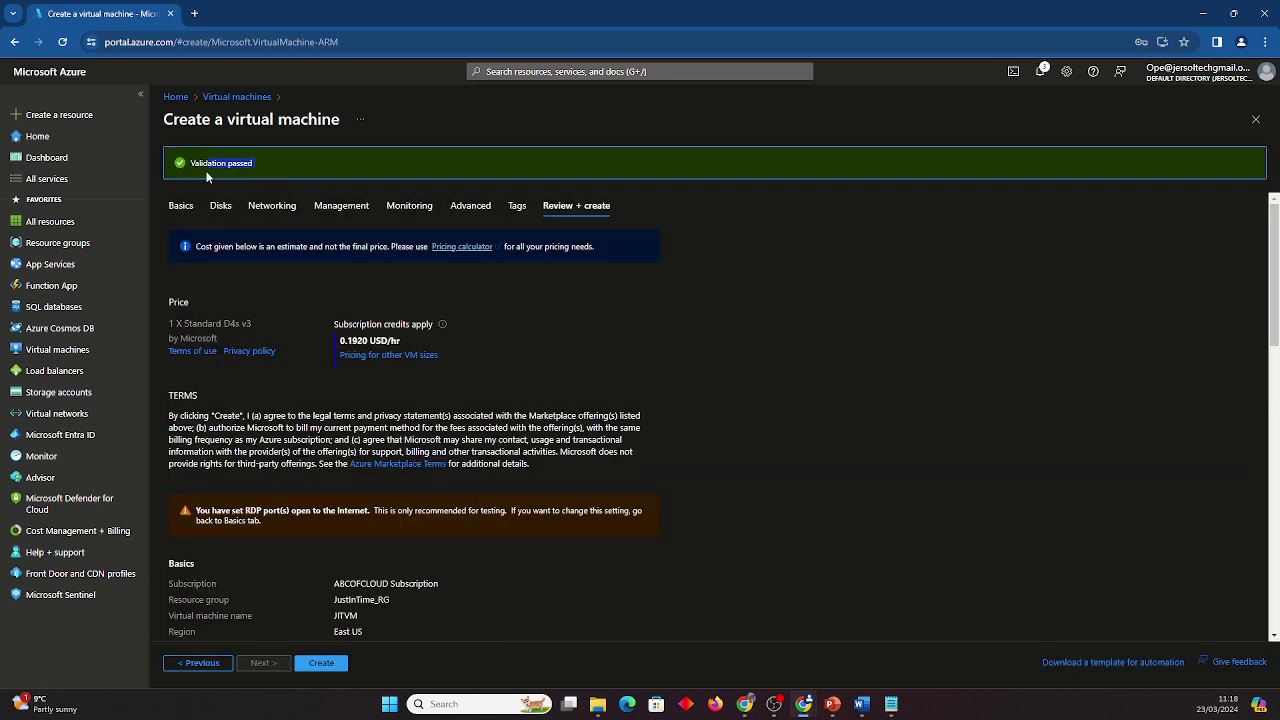
left_click(321, 664)
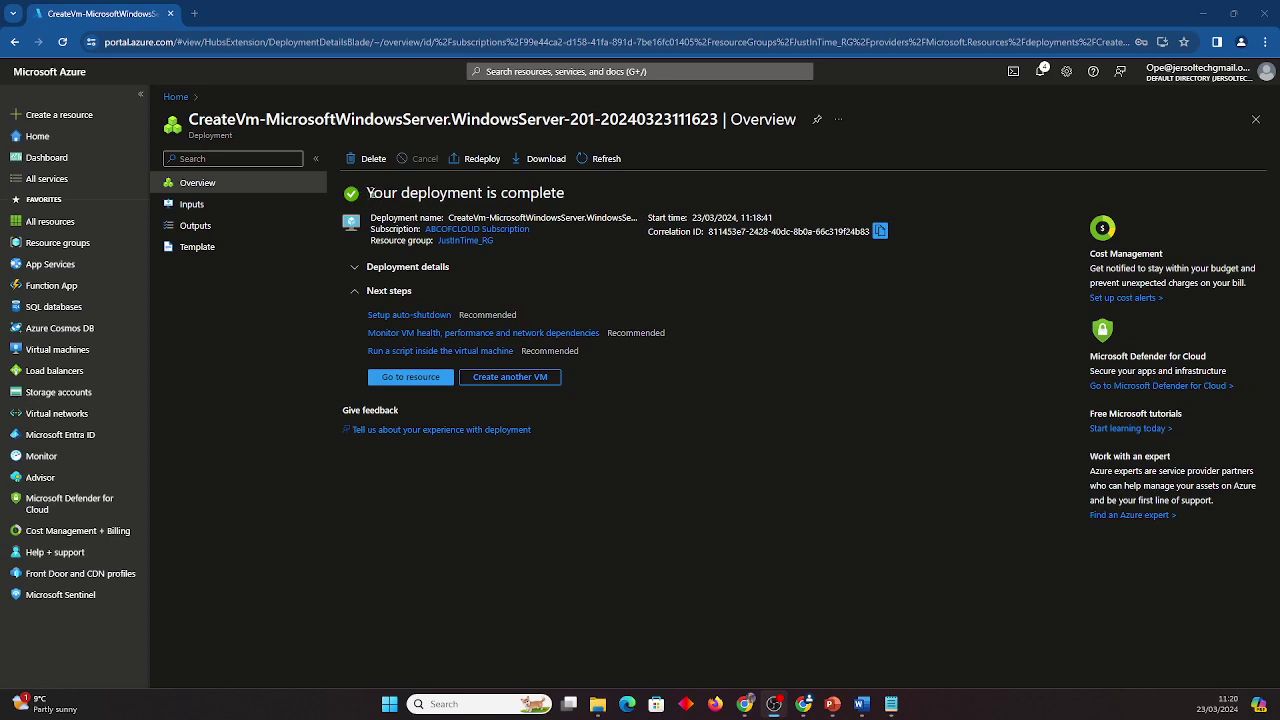
- Open the deployed JITVM resource and duplicate its browser tab
left_click_drag(369, 194, 569, 200)
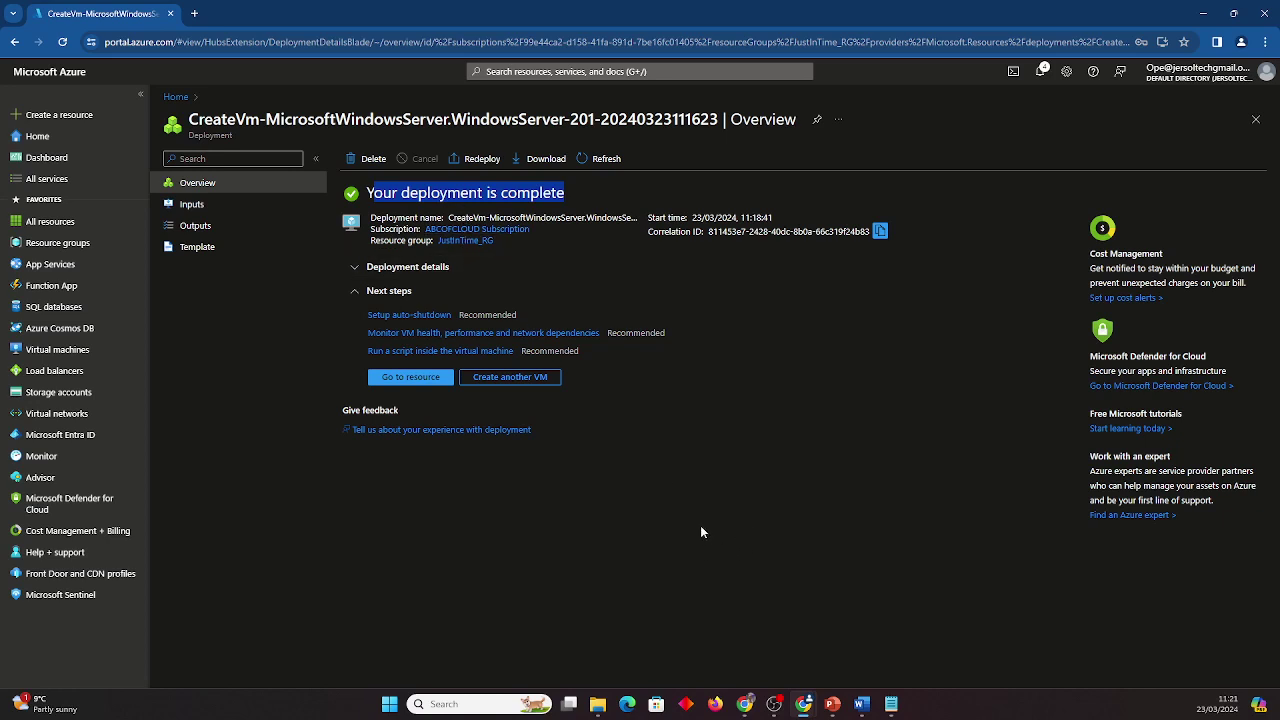
left_click(410, 385)
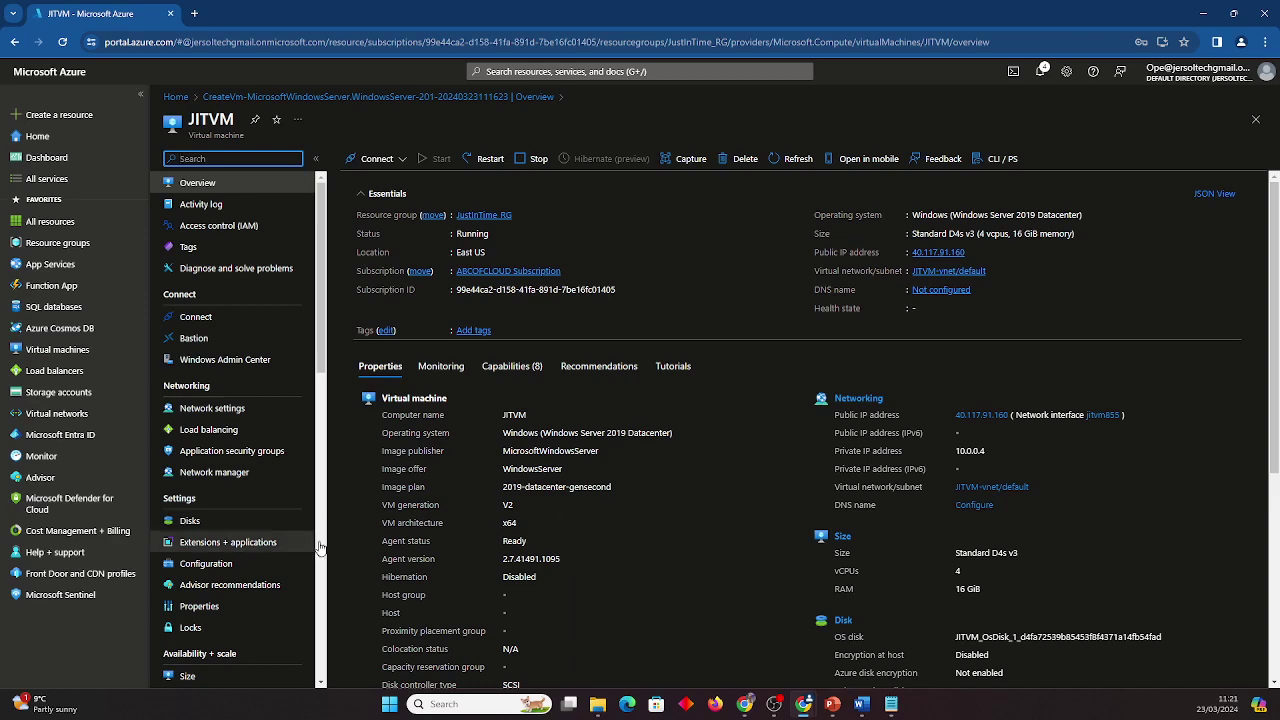
right_click(105, 15)
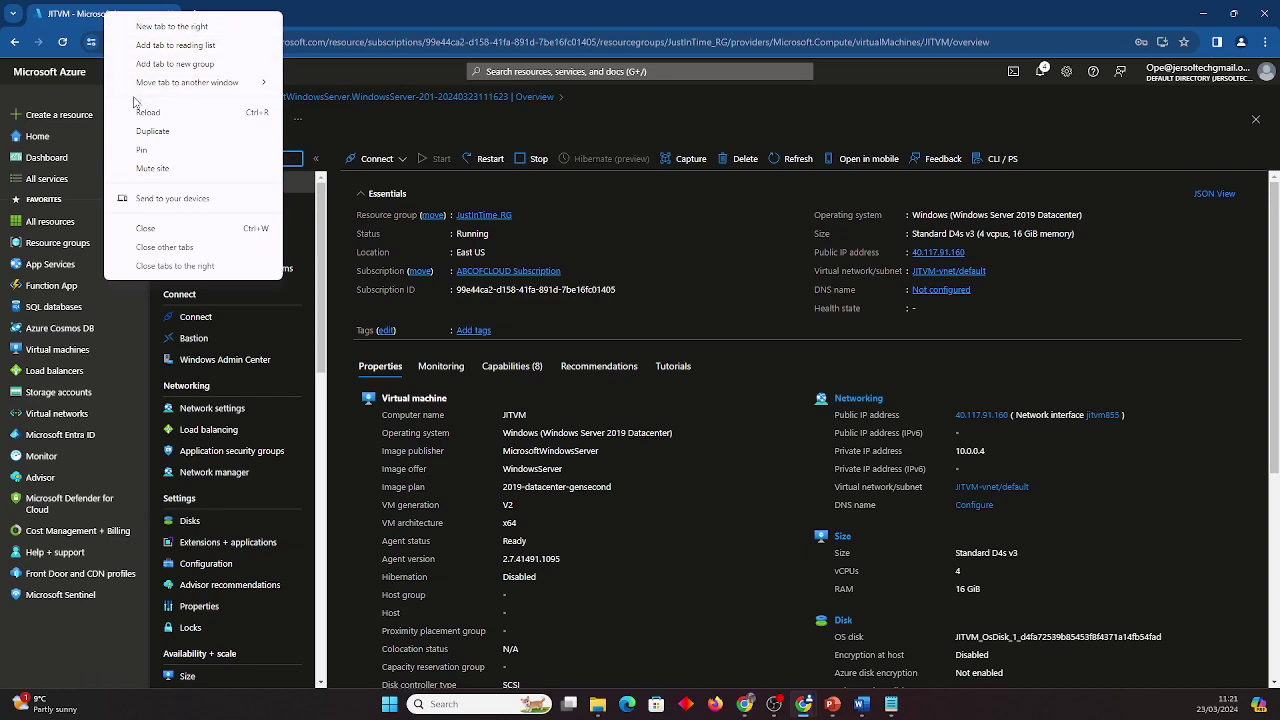
left_click(145, 132)
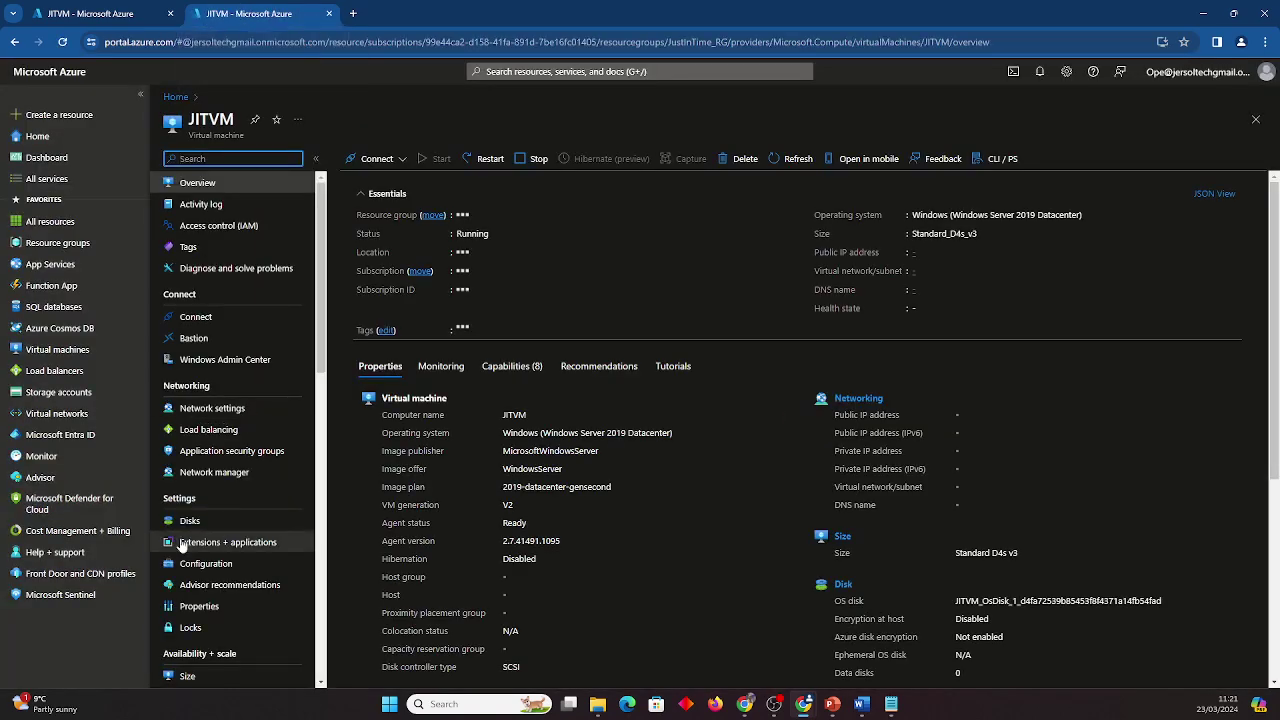
- In the duplicated tab, open the JITVM-nsg network security group from the JustInTime_RG resource group to examine its security rules
left_click(55, 242)
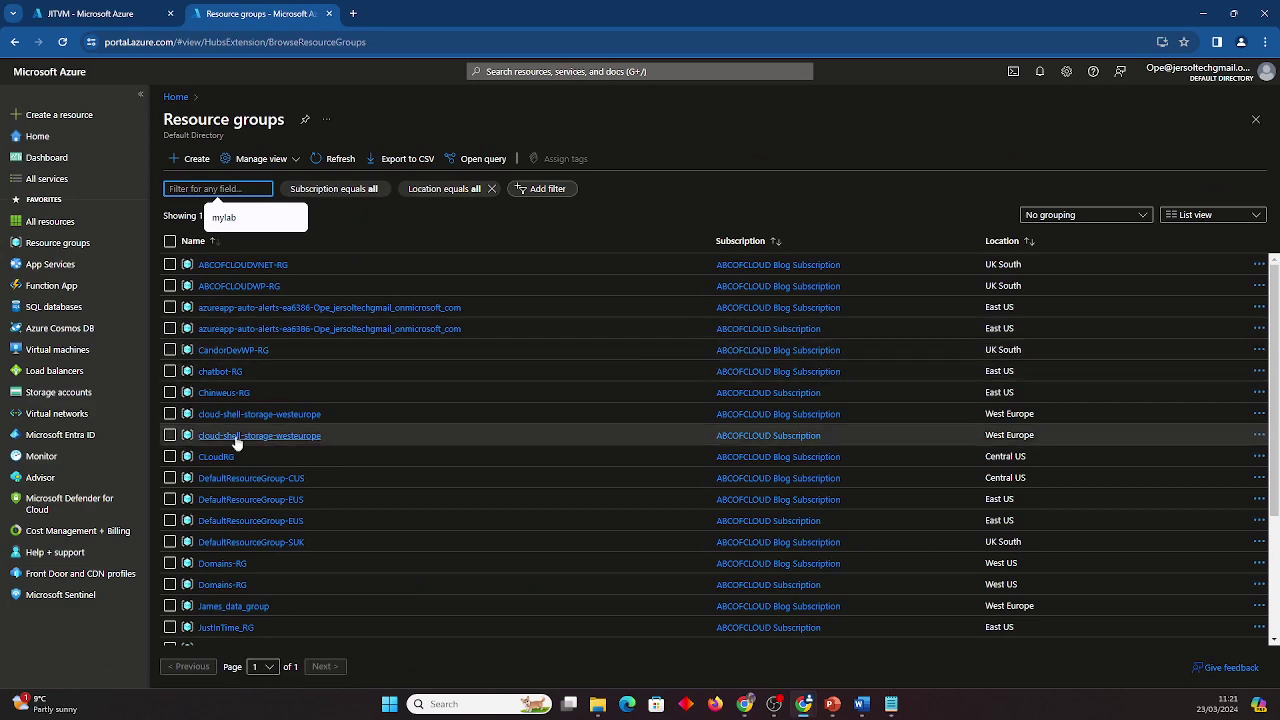
scroll(227, 483, "down", 1)
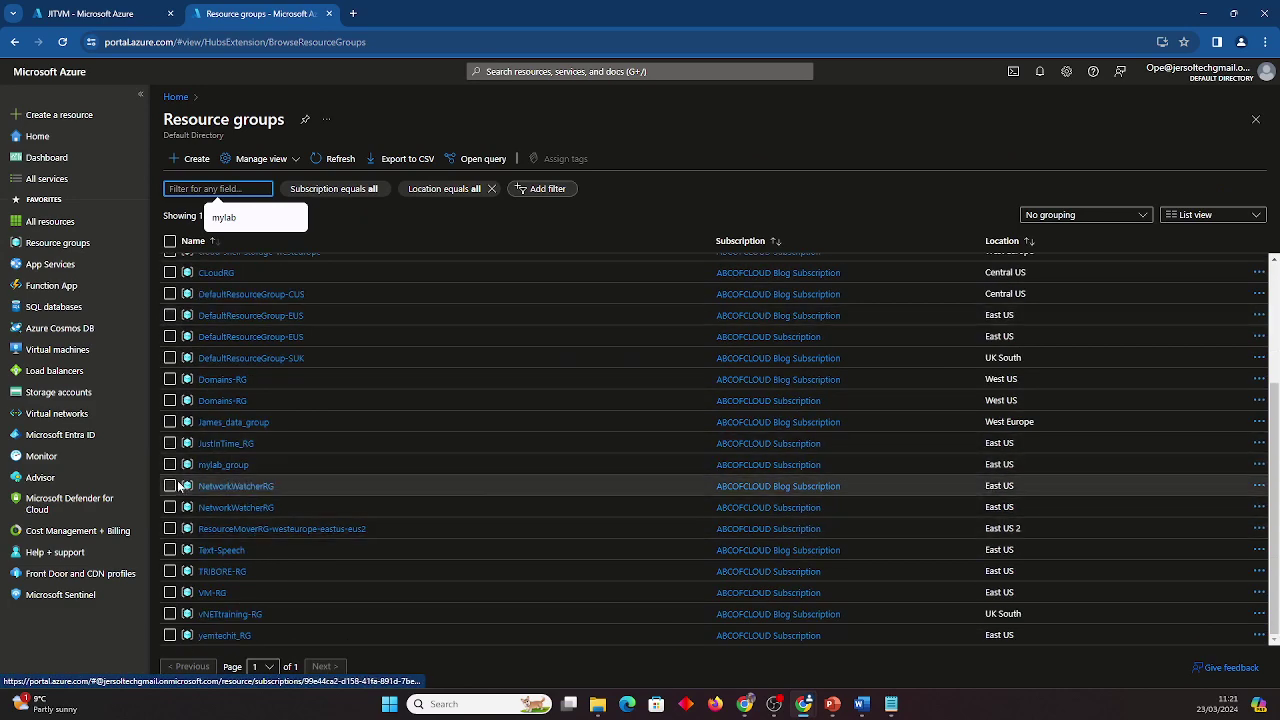
left_click(210, 444)
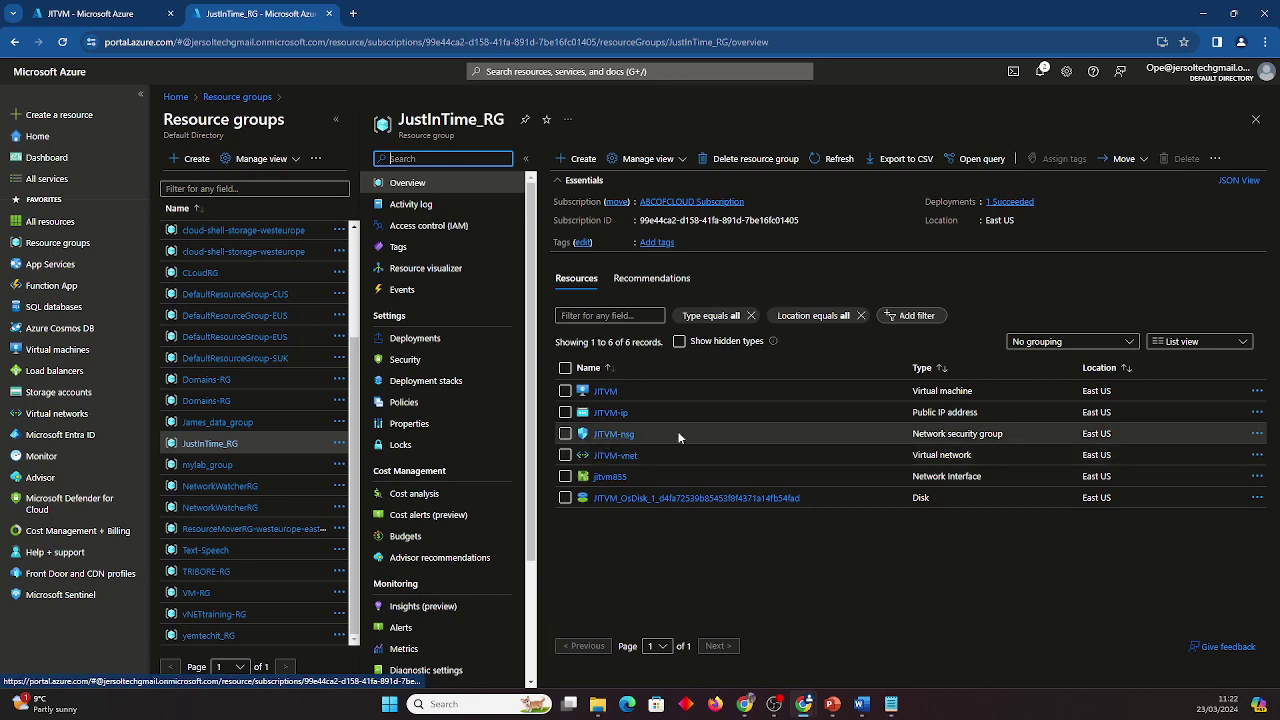
left_click(610, 436)
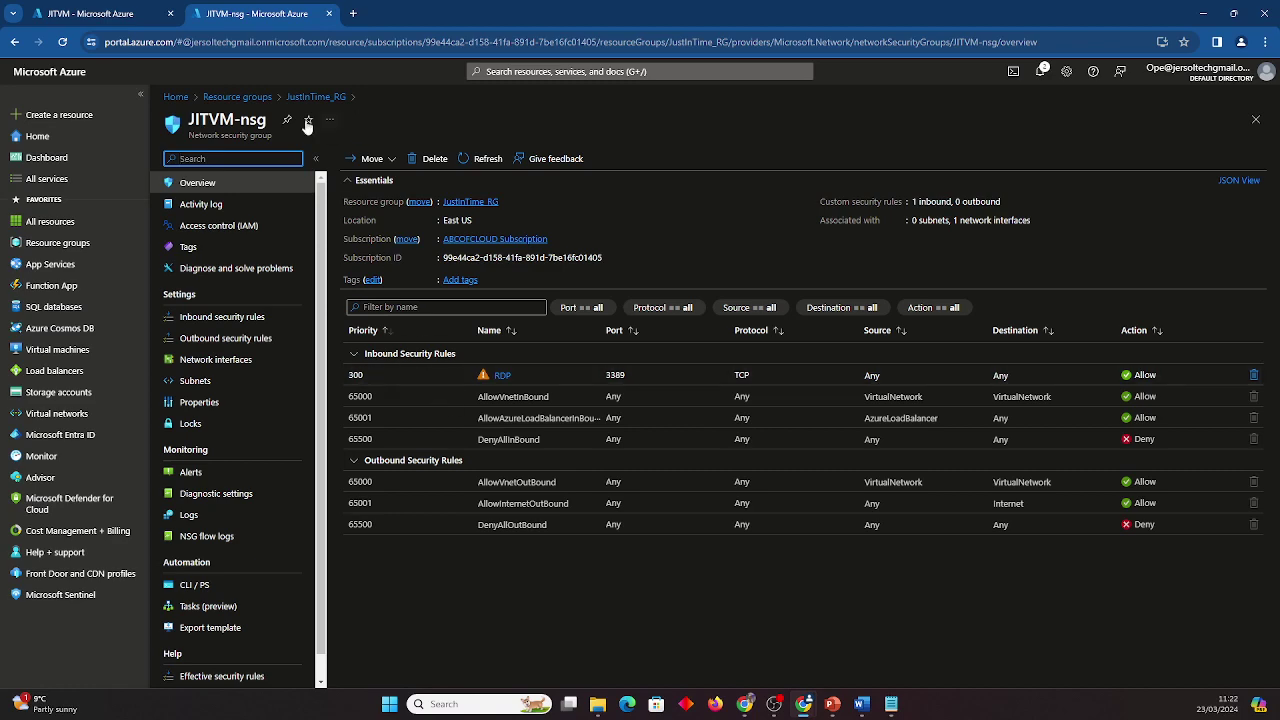
- Return to the tab showing the JITVM virtual machine and enable just-in-time VM access in its configuration
left_click(88, 16)
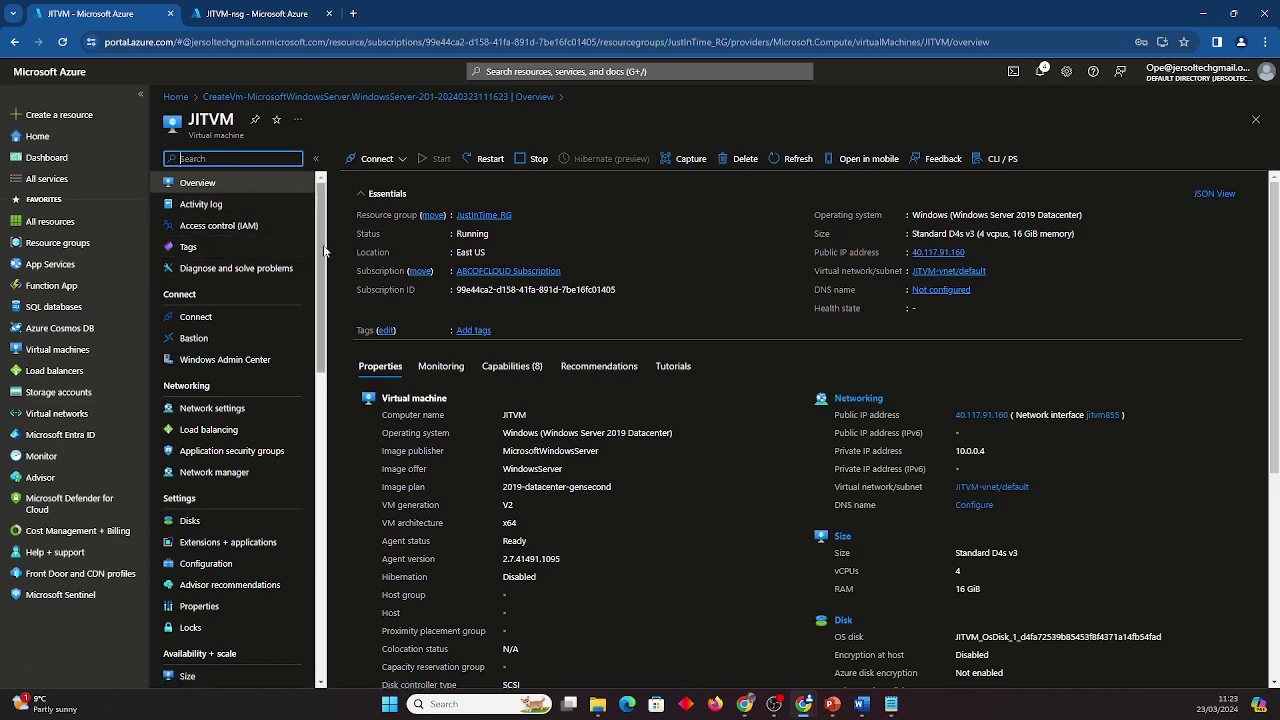
left_click_drag(324, 251, 311, 320)
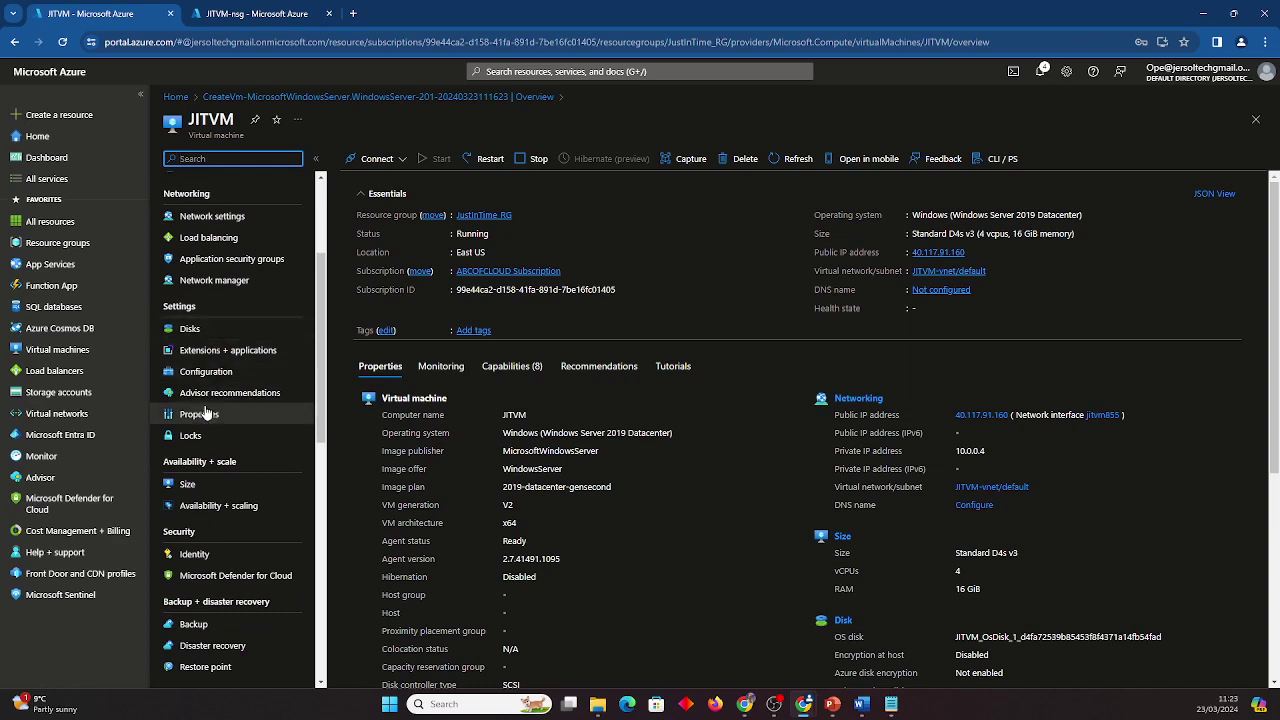
left_click(205, 376)
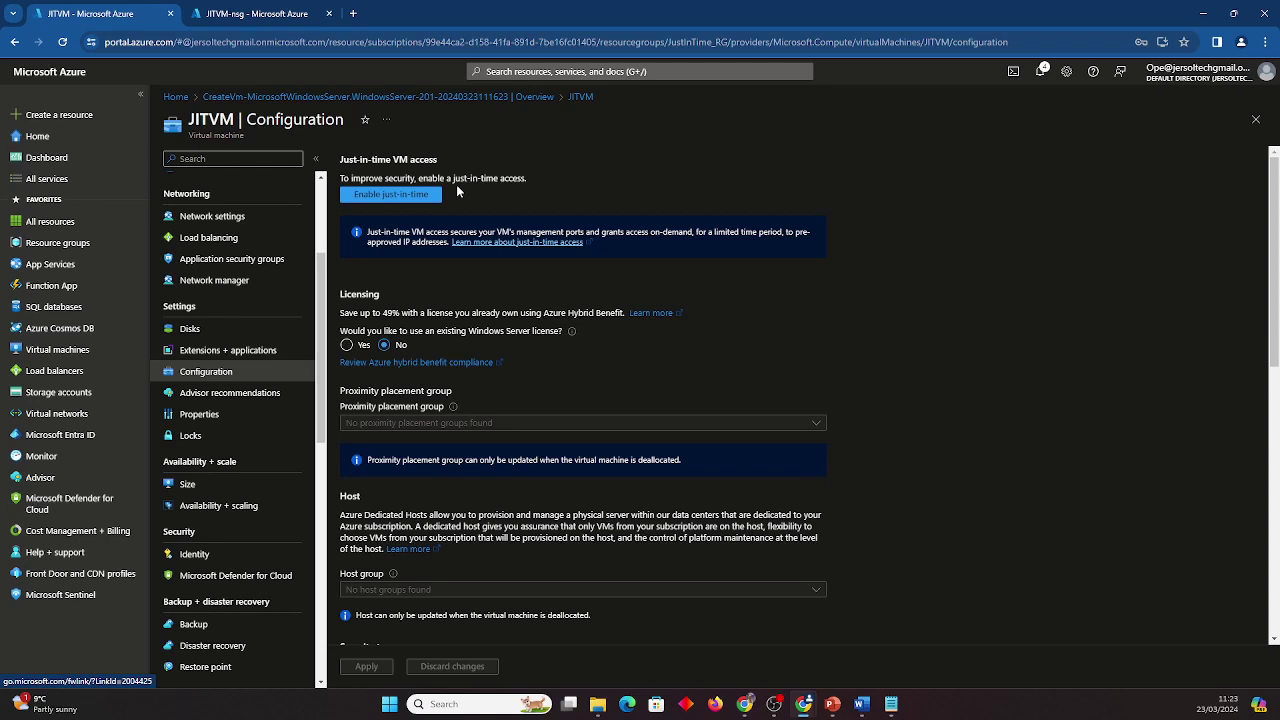
left_click(390, 195)
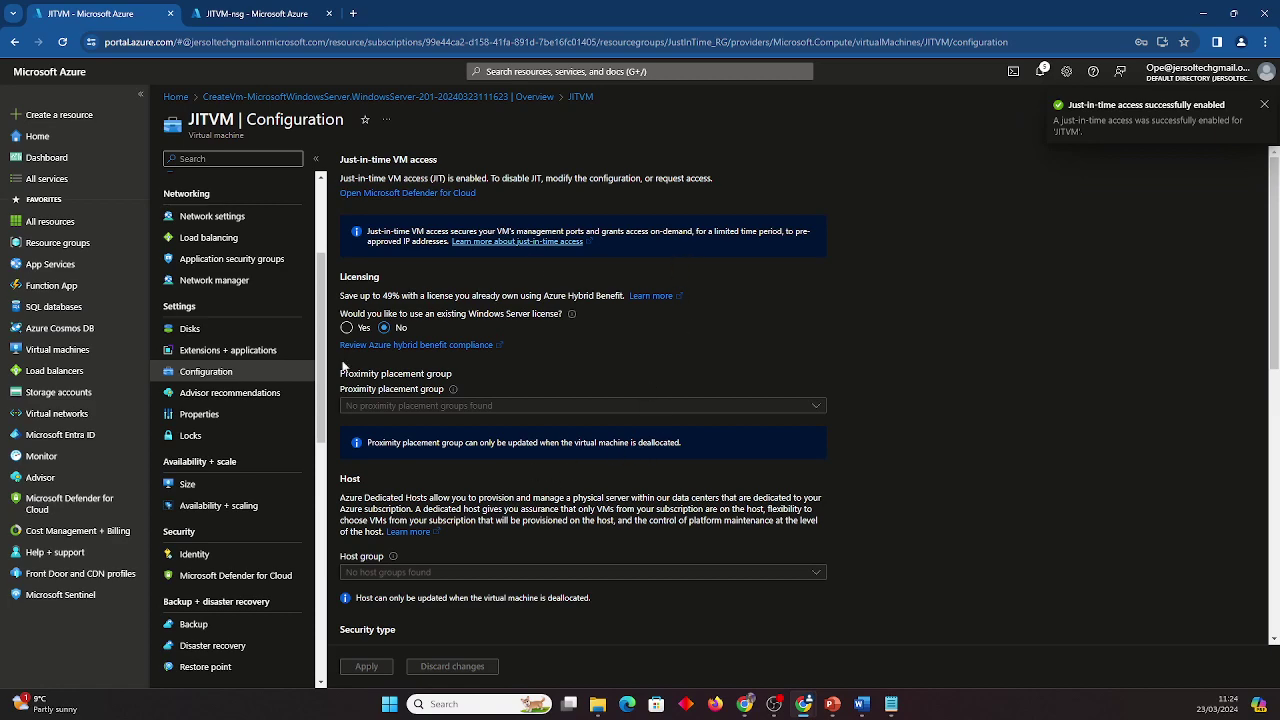
- Refresh the JITVM-nsg network security group and examine the priorities of its inbound security rules
left_click(240, 13)
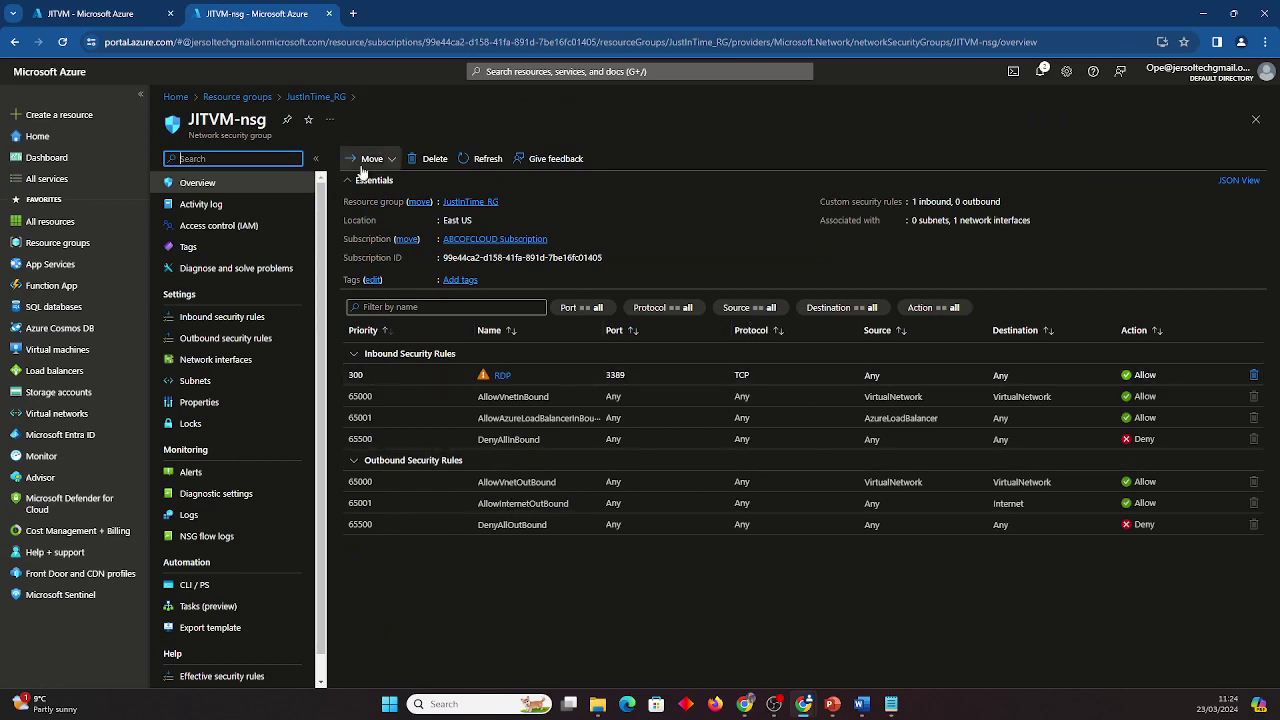
left_click(487, 158)
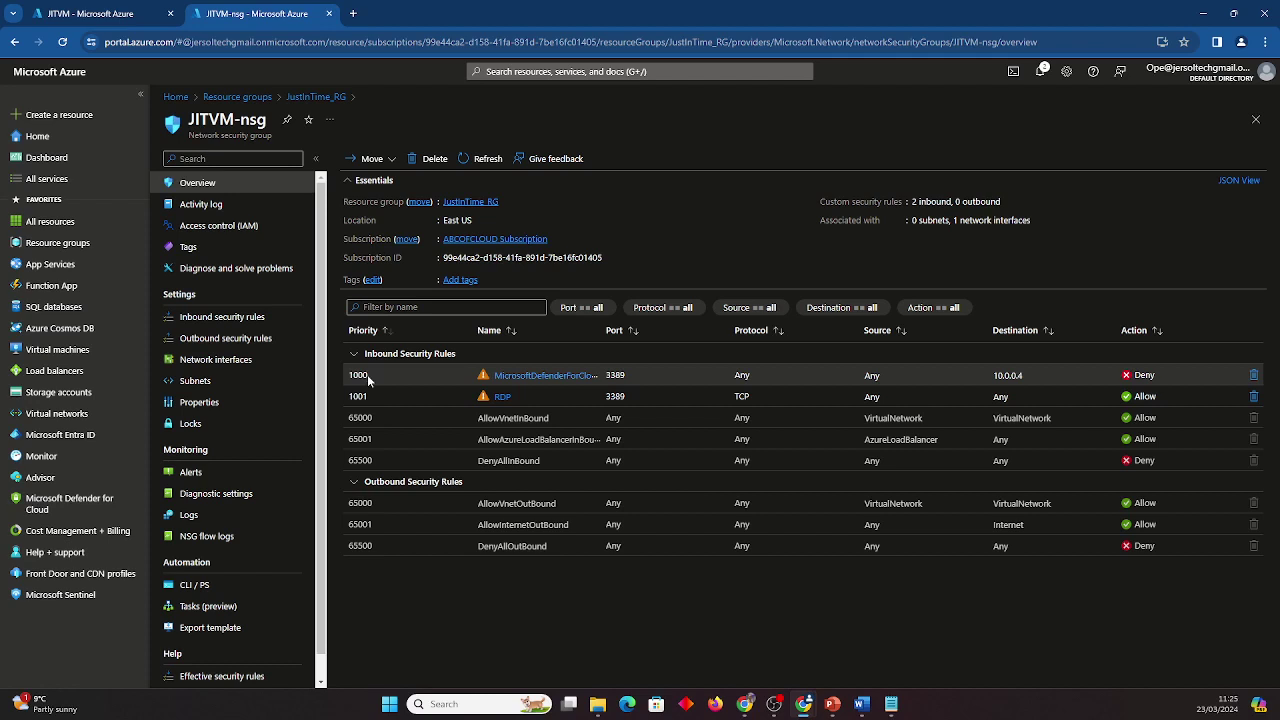
left_click_drag(367, 374, 351, 375)
left_click(352, 375)
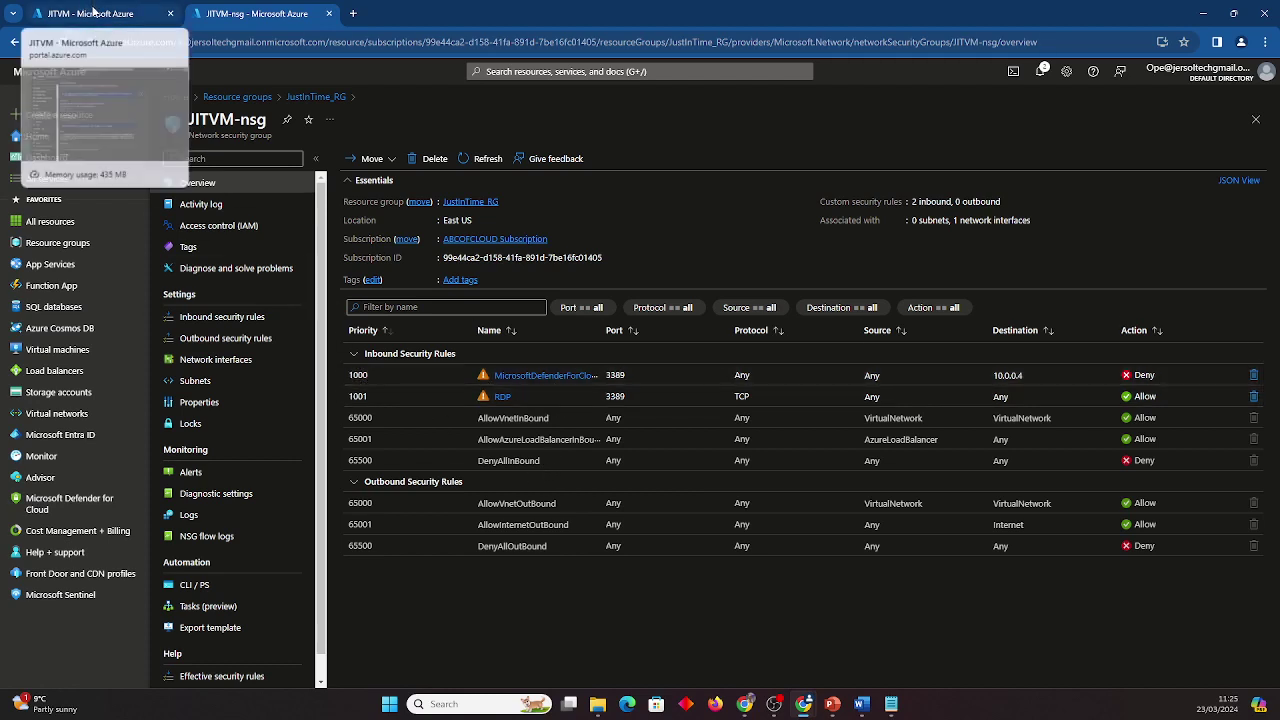
- Open the just-in-time VM access page of Microsoft Defender for Cloud from JITVM's configuration
left_click(92, 12)
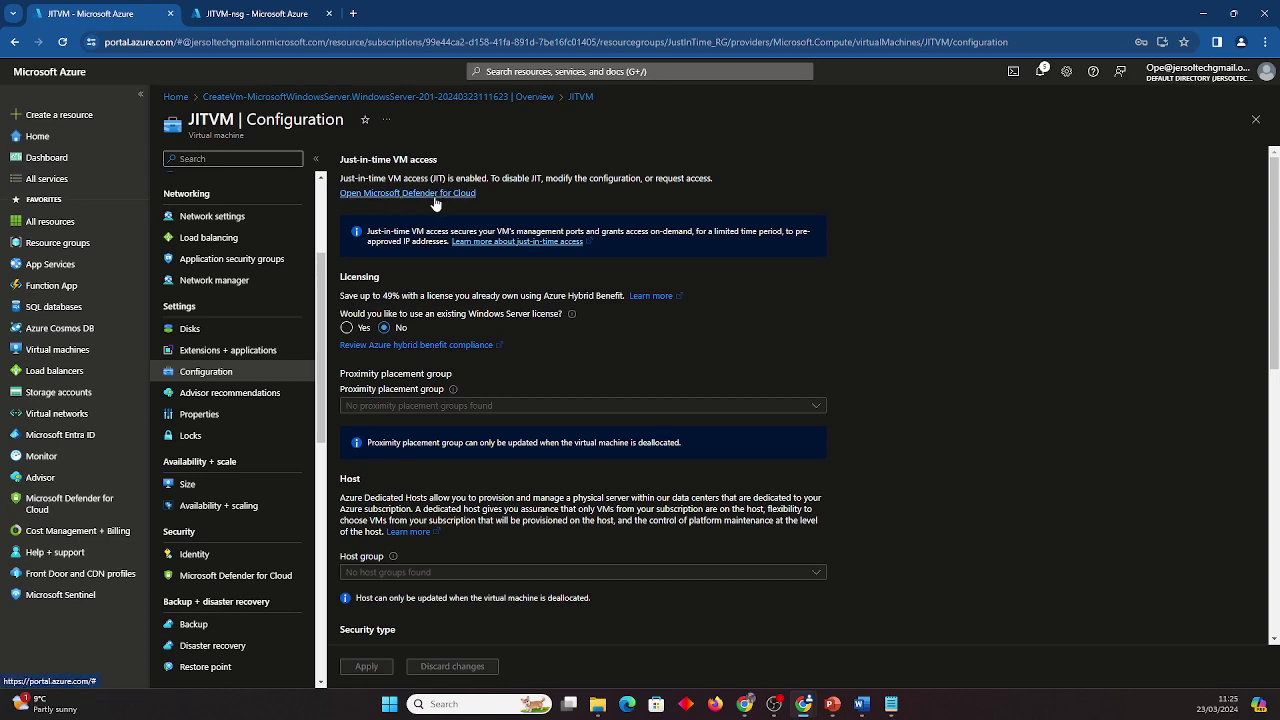
left_click(398, 196)
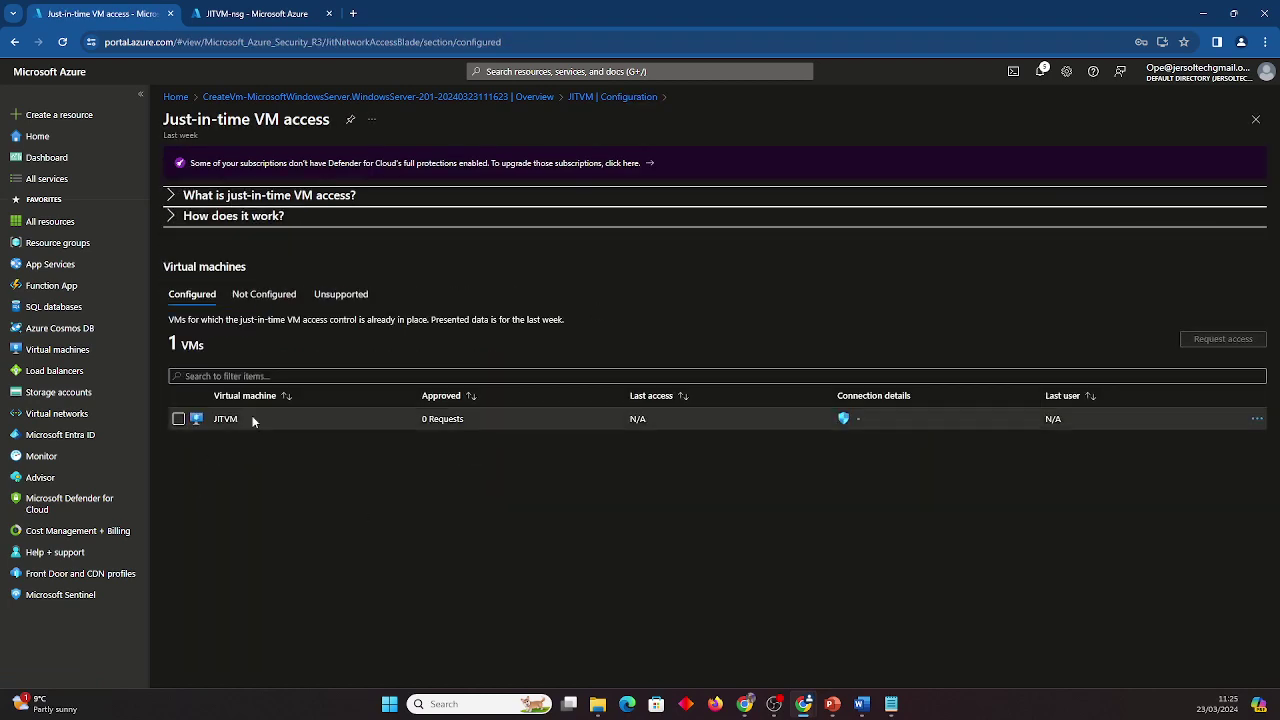
- Select JITVM, examine the port rule in its JIT VM access configuration, and return to the just-in-time VM access page
left_click(178, 419)
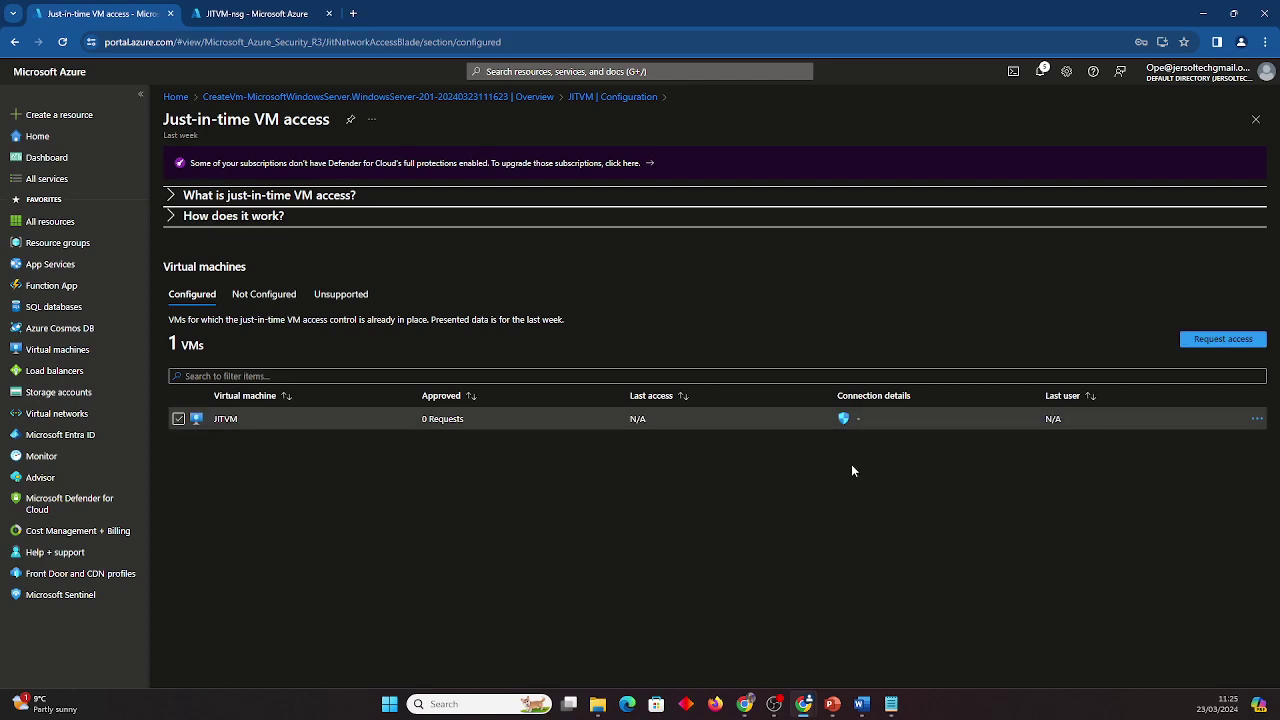
left_click(1257, 419)
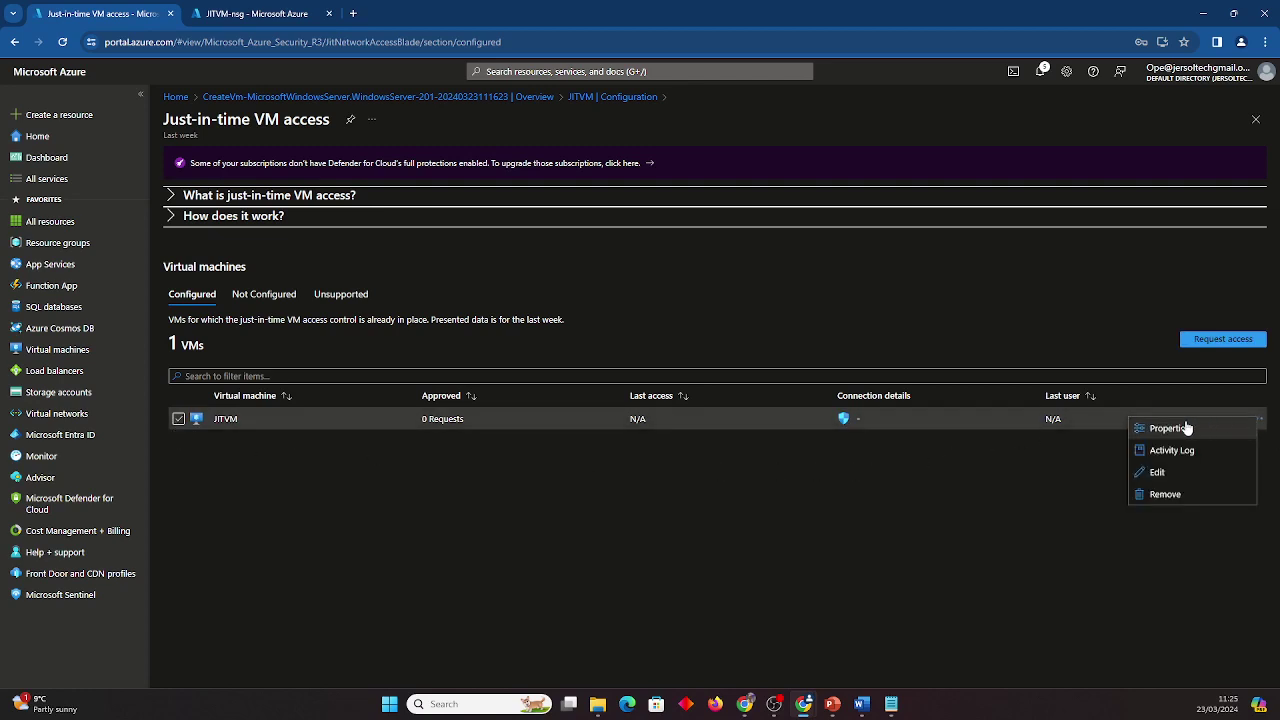
left_click(1170, 479)
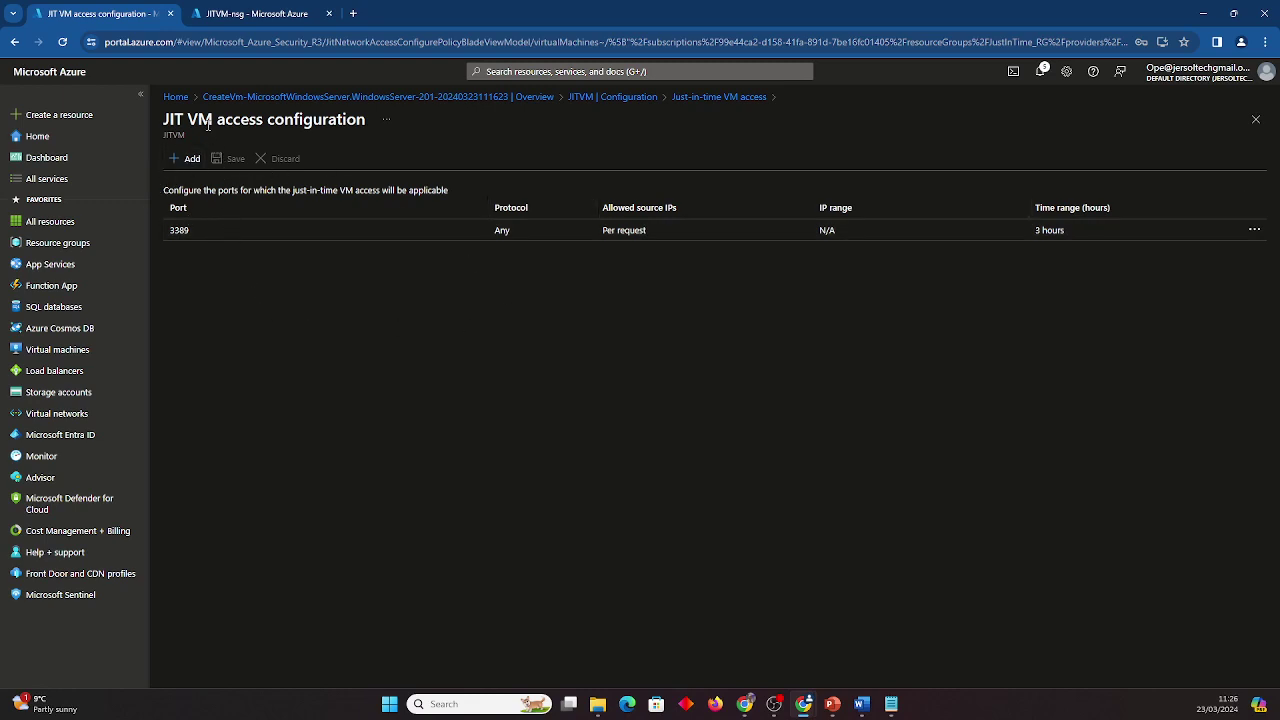
left_click(1254, 230)
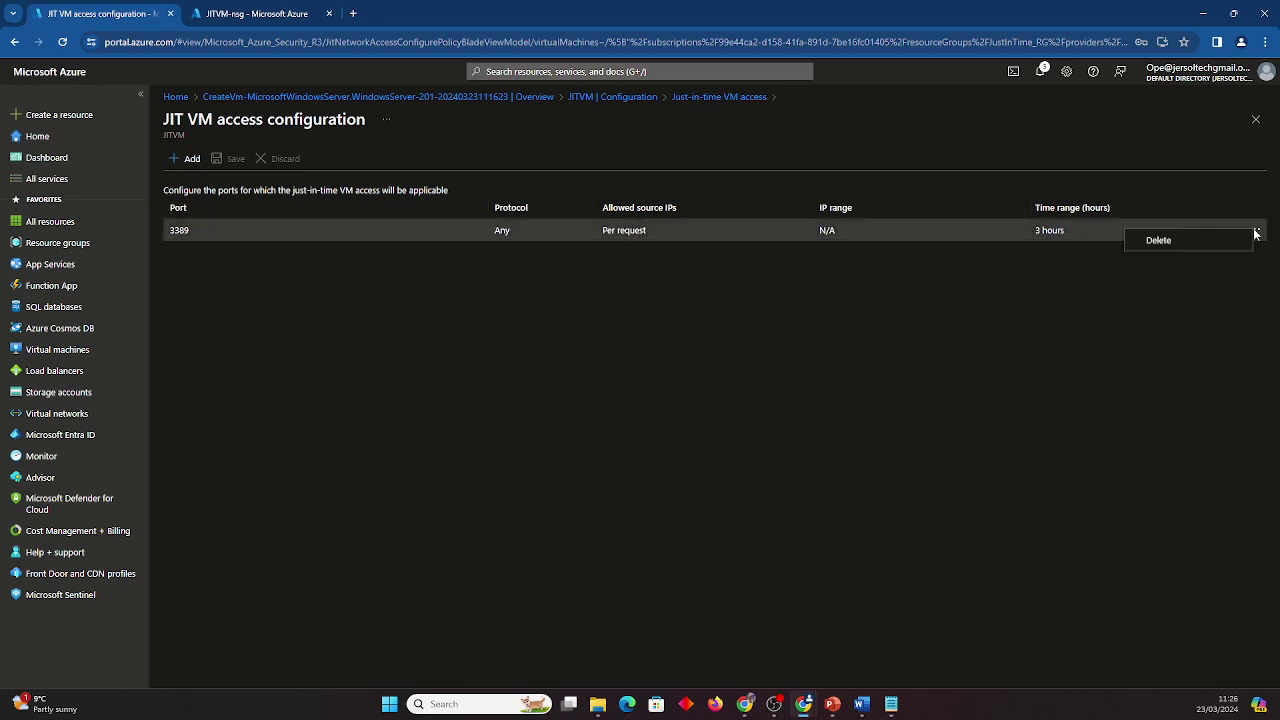
left_click(211, 266)
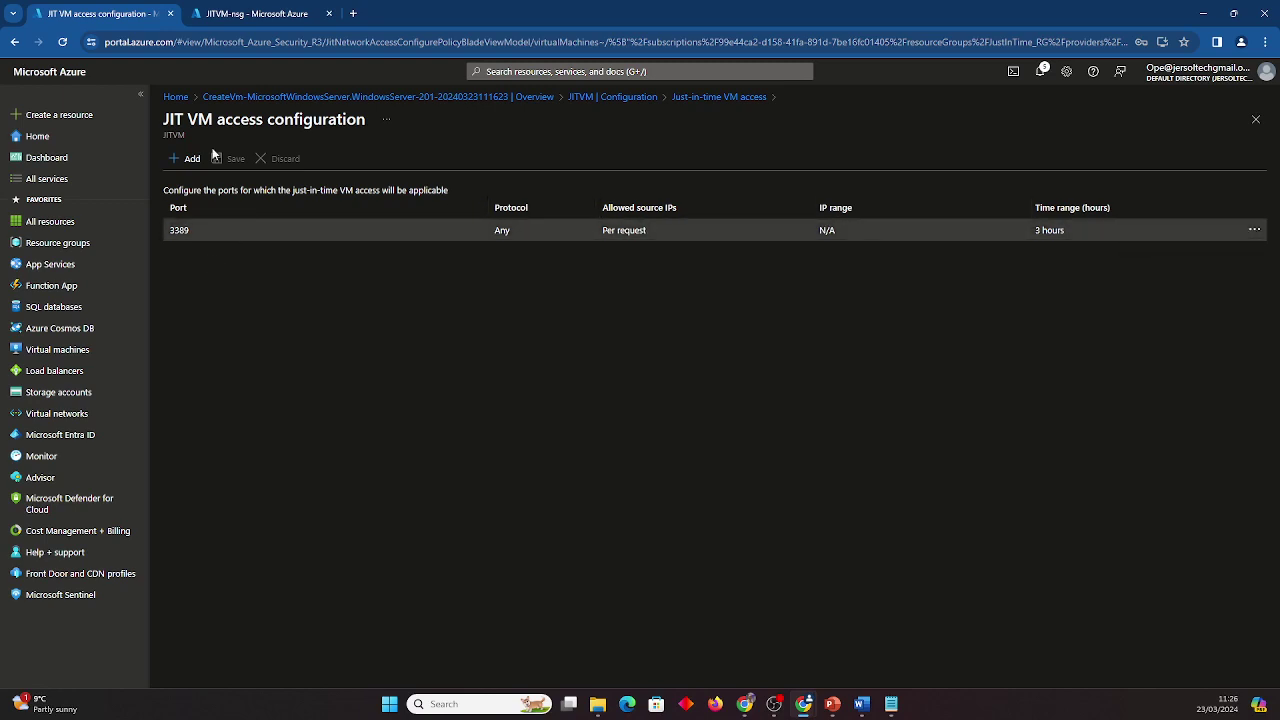
left_click(732, 97)
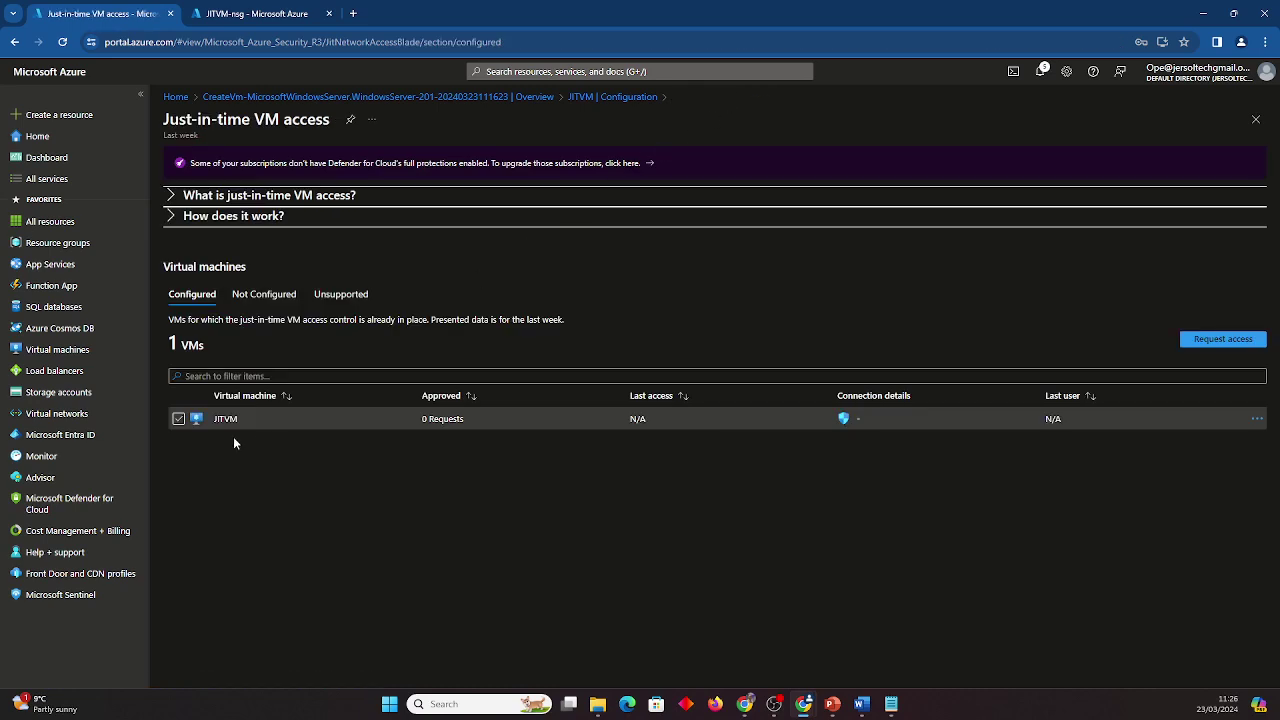
- Examine JITVM's activity log and its properties, returning to the just-in-time VM access page after each
left_click(1256, 420)
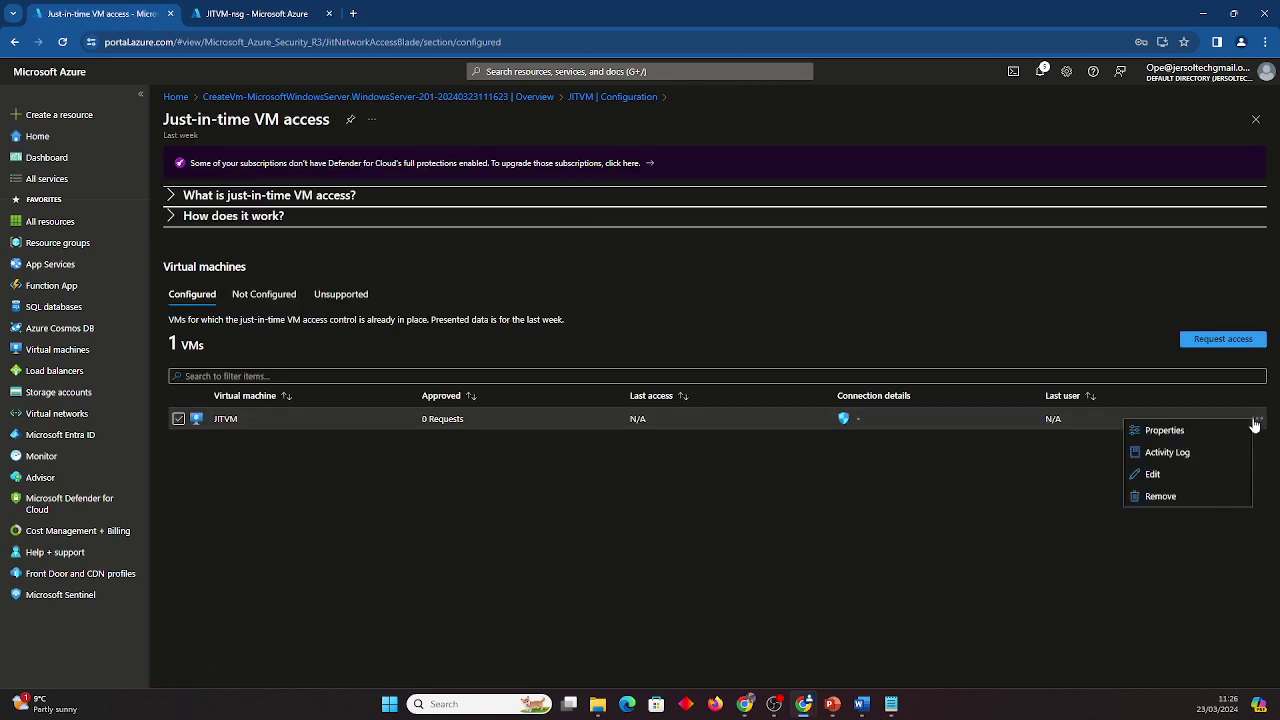
left_click(1168, 454)
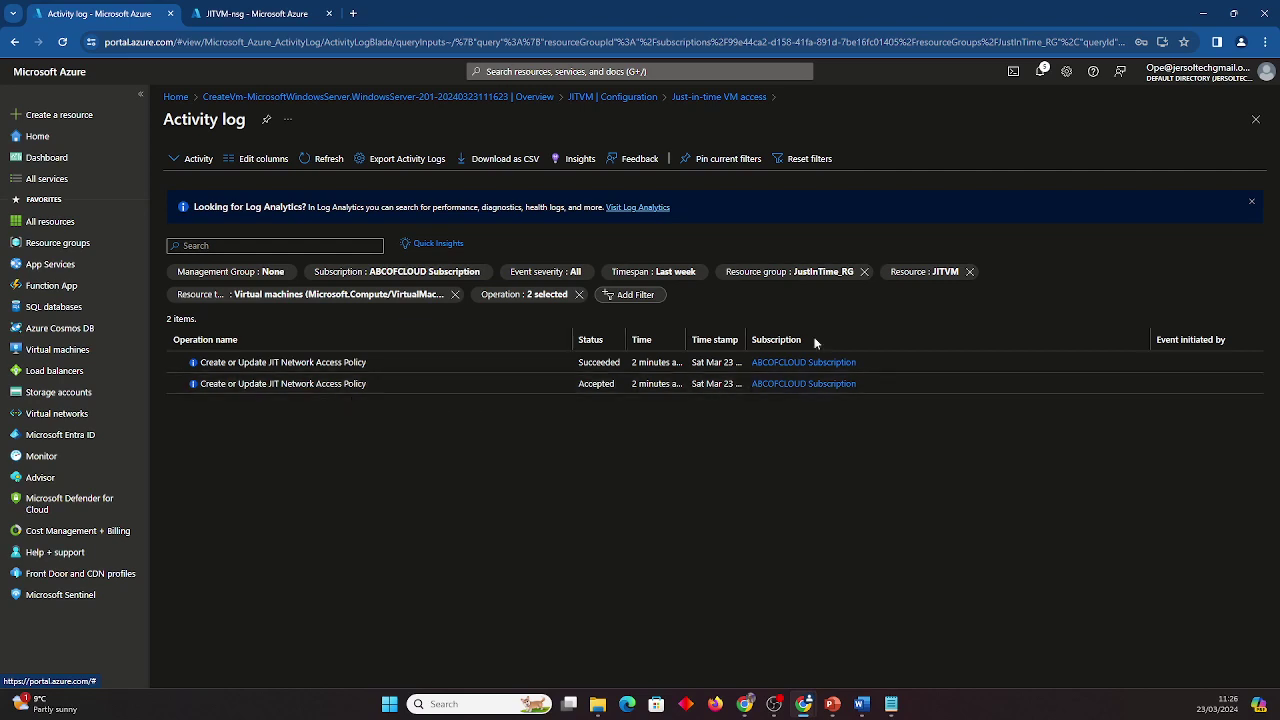
left_click(699, 99)
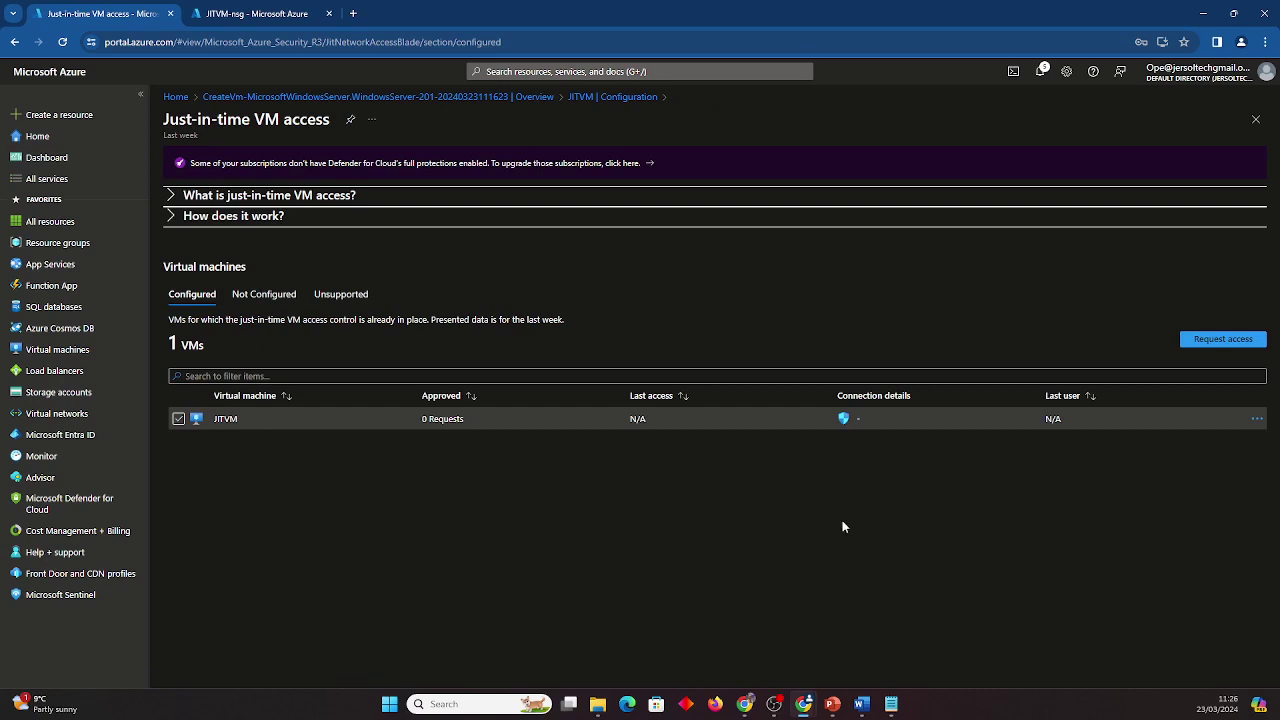
left_click(1257, 422)
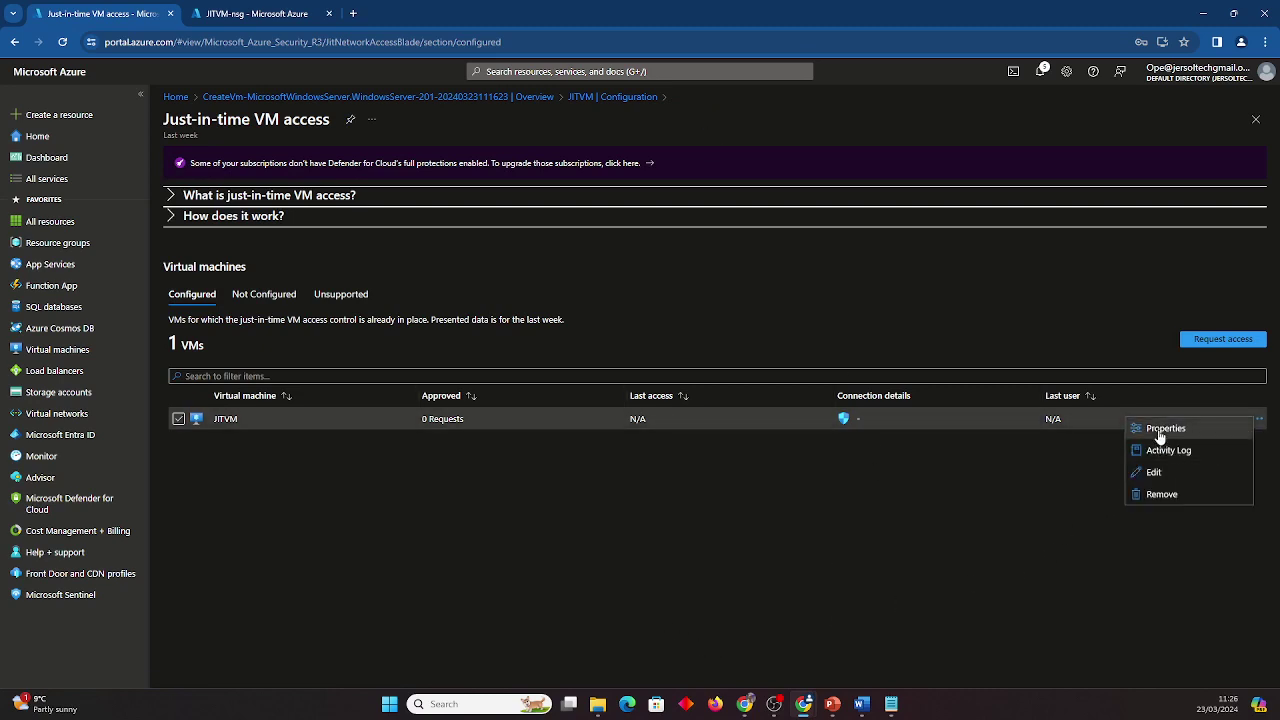
left_click(1160, 432)
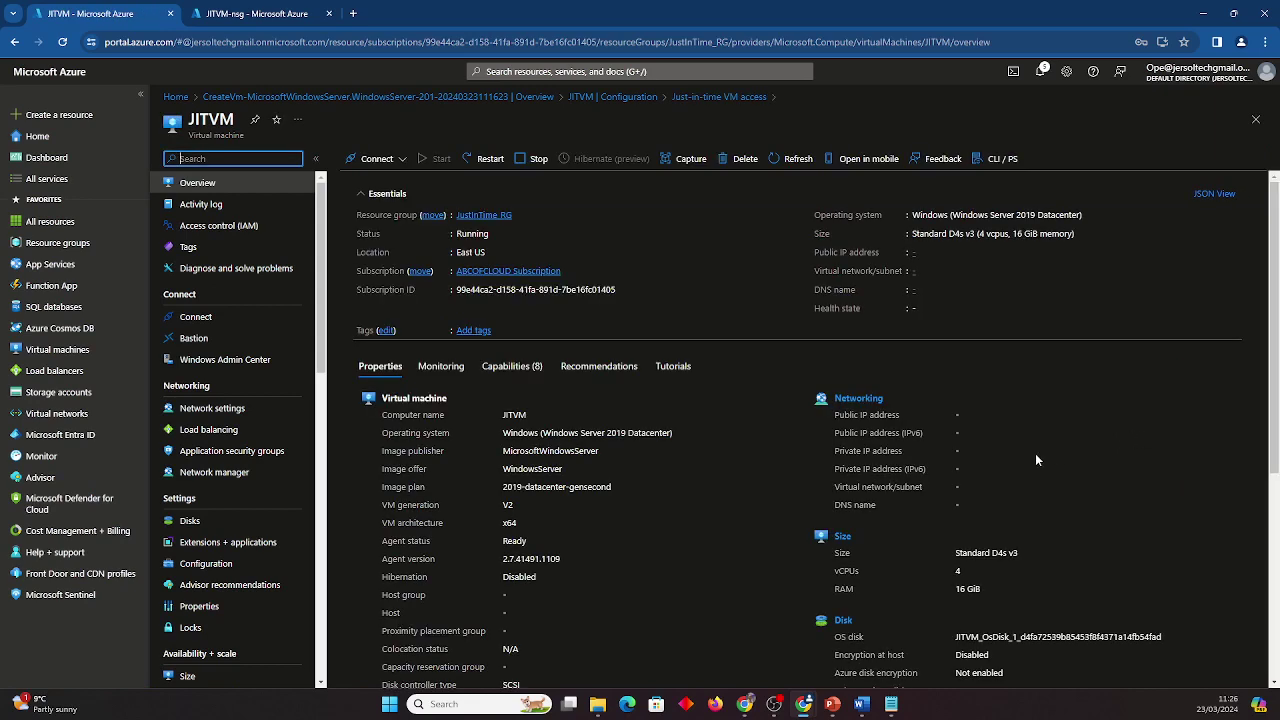
left_click(718, 97)
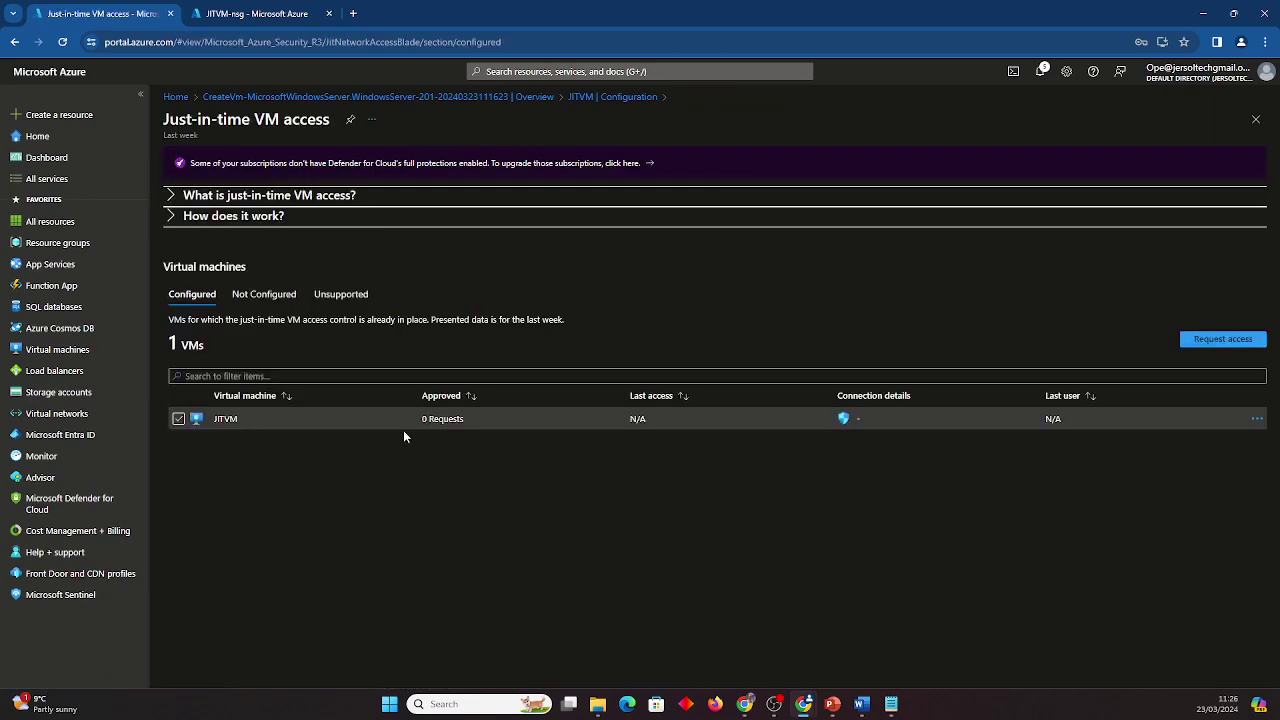
left_click(179, 420)
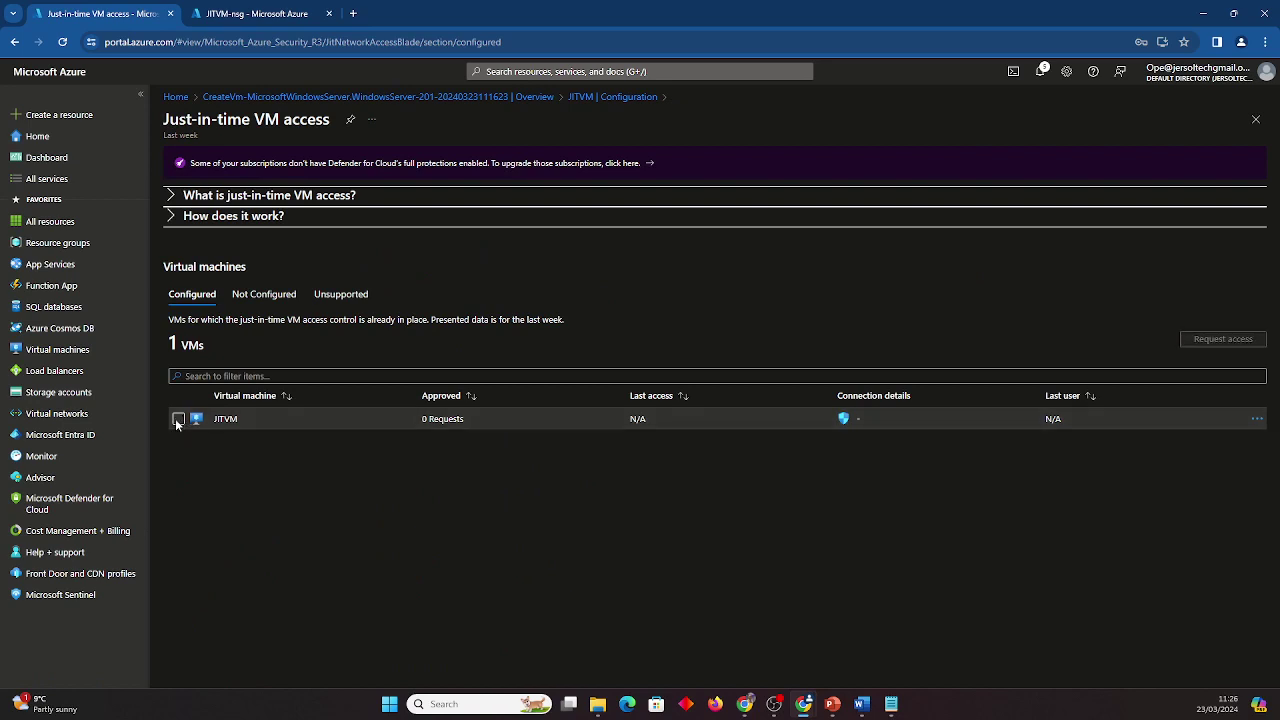
left_click(177, 422)
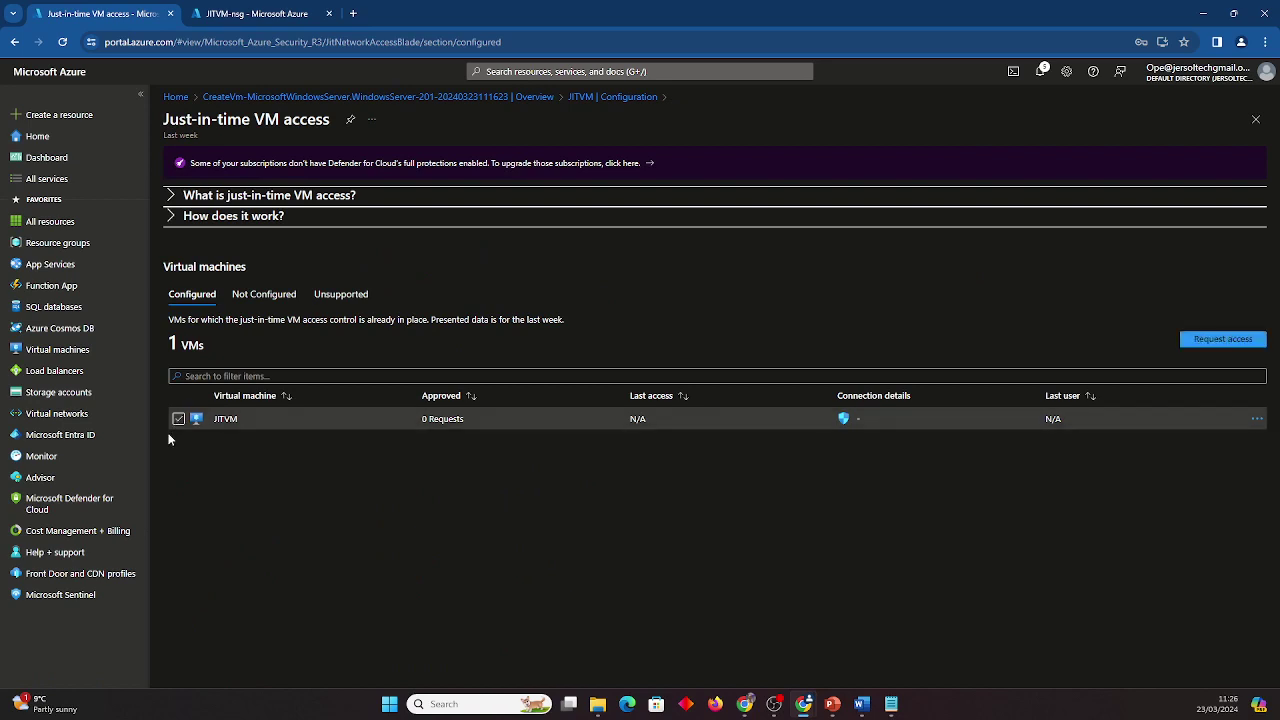
left_click(178, 421)
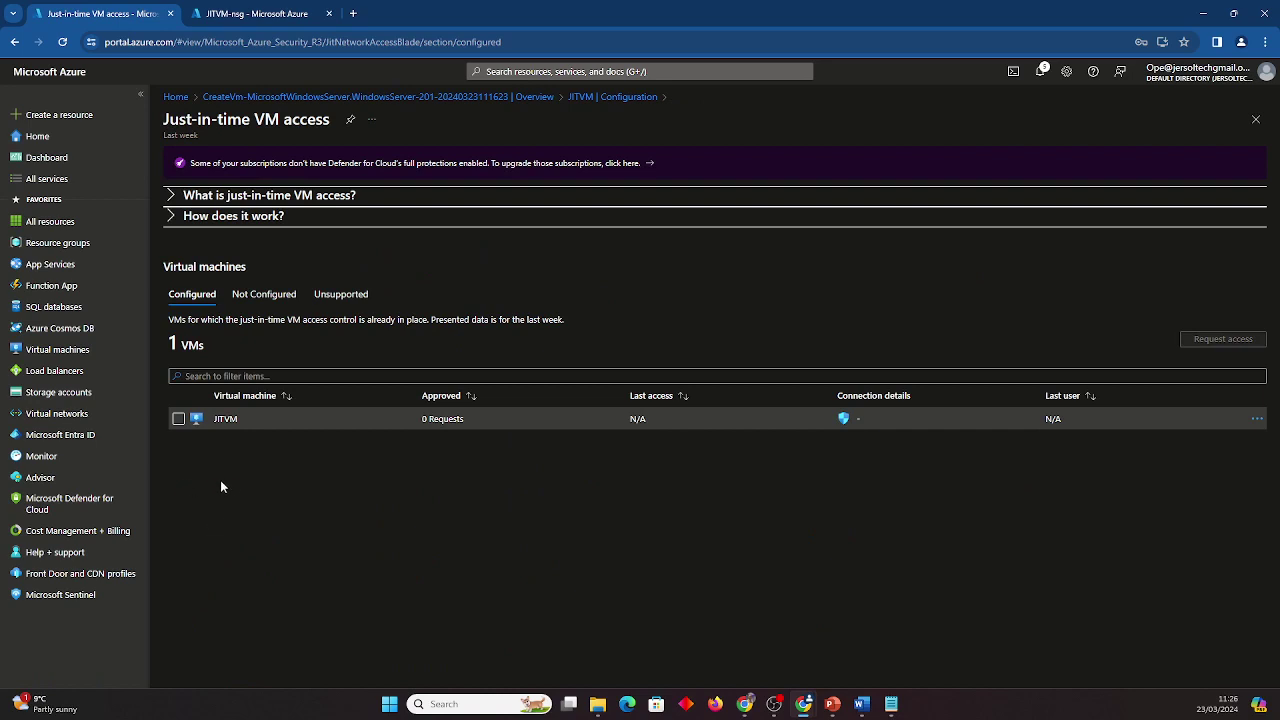
left_click(179, 420)
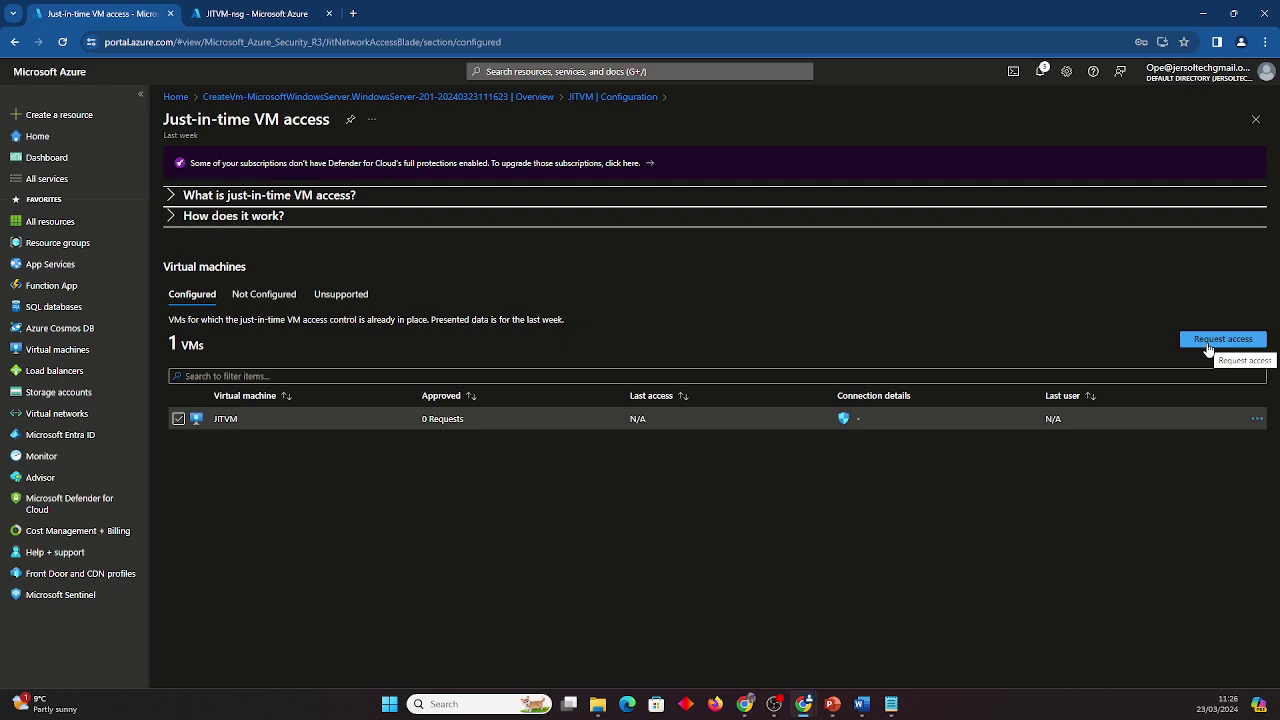
left_click(178, 420)
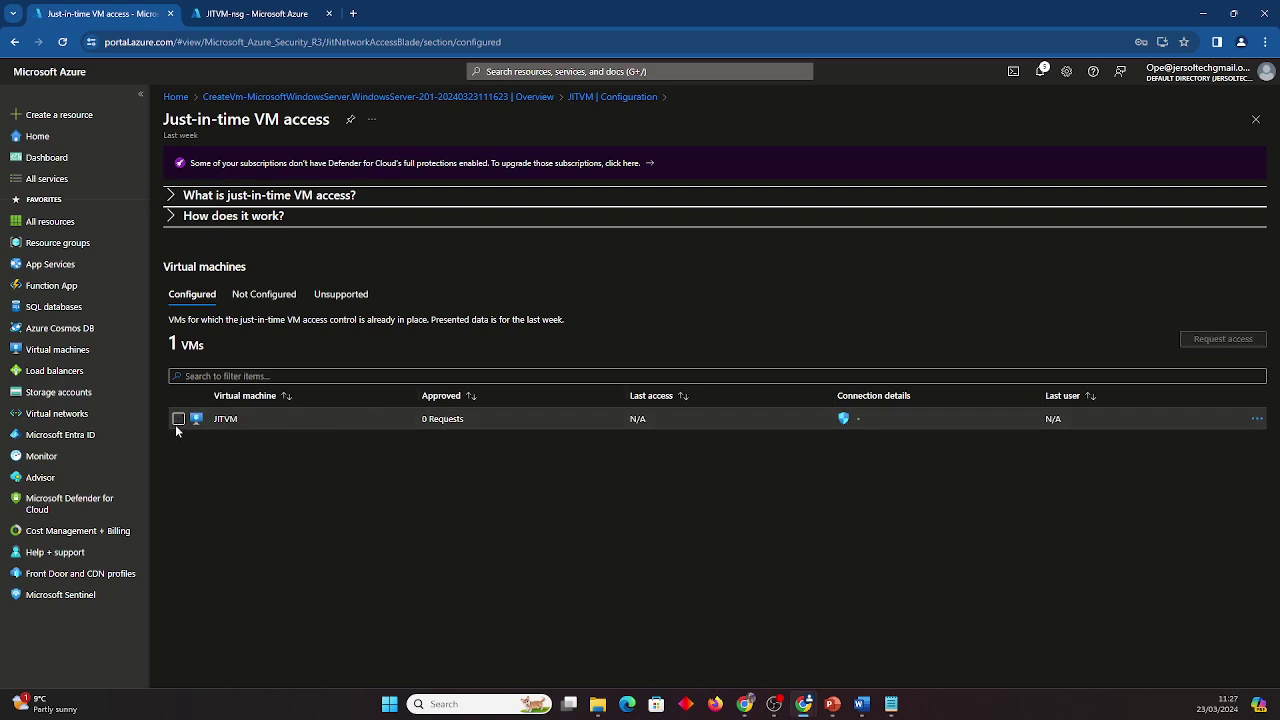
left_click(177, 420)
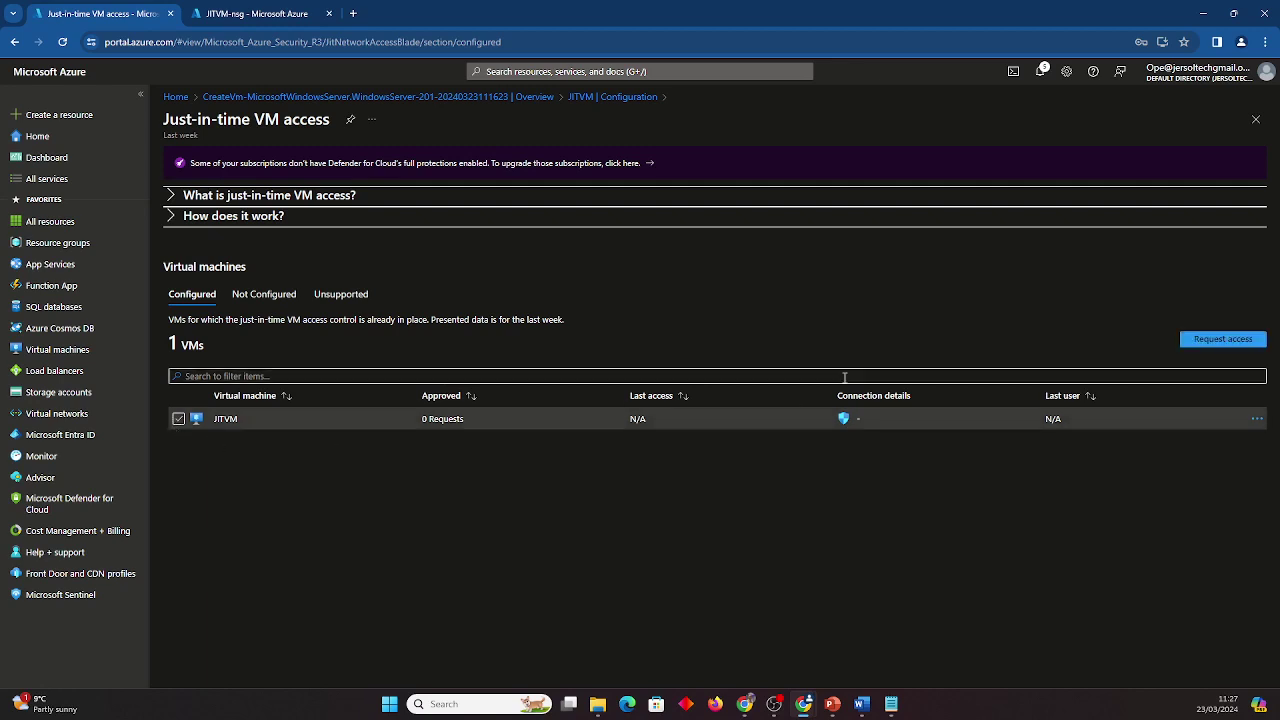
- Request access to JITVM with port 3389 switched on and a time range of 1 hour, and open the port
left_click(1221, 340)
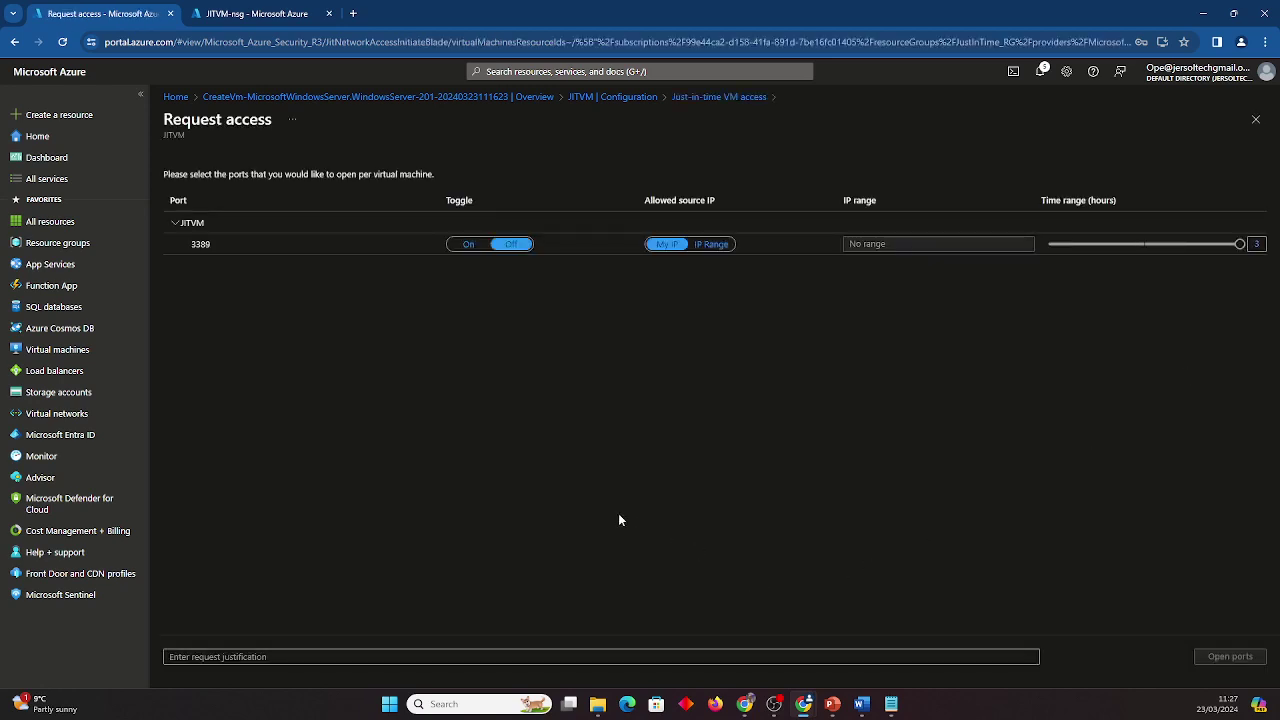
left_click(467, 245)
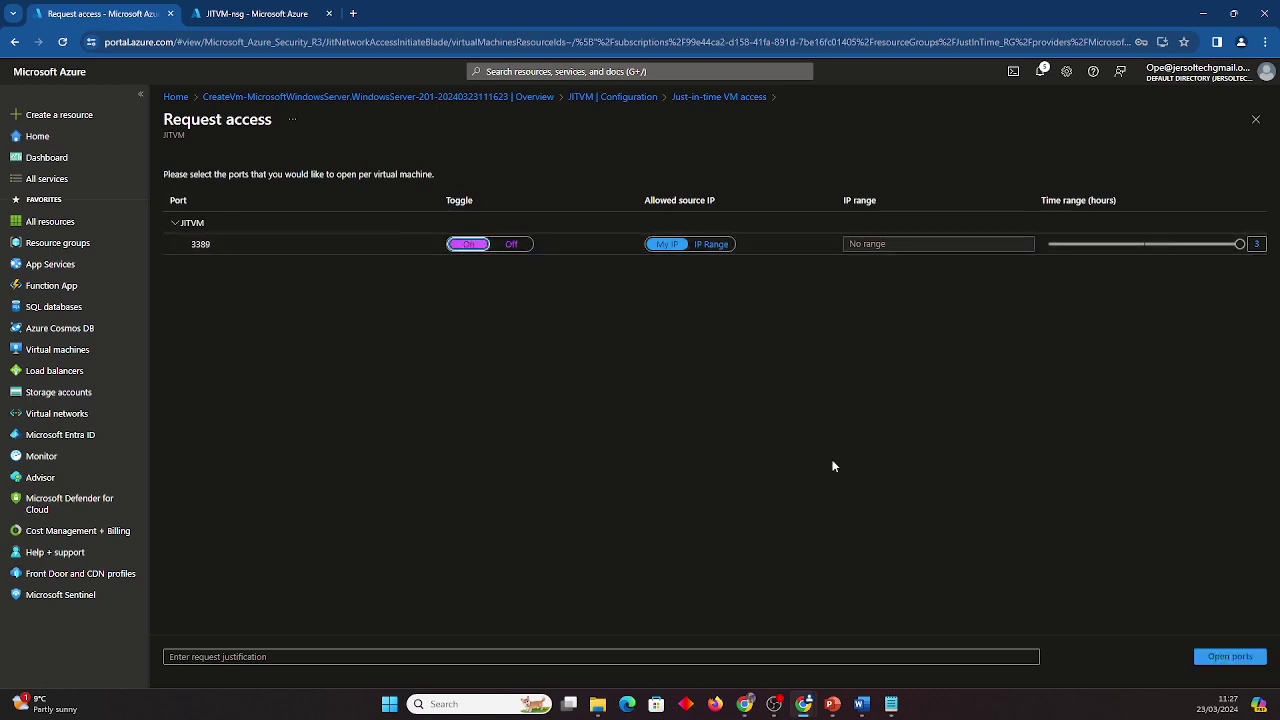
left_click(1256, 244)
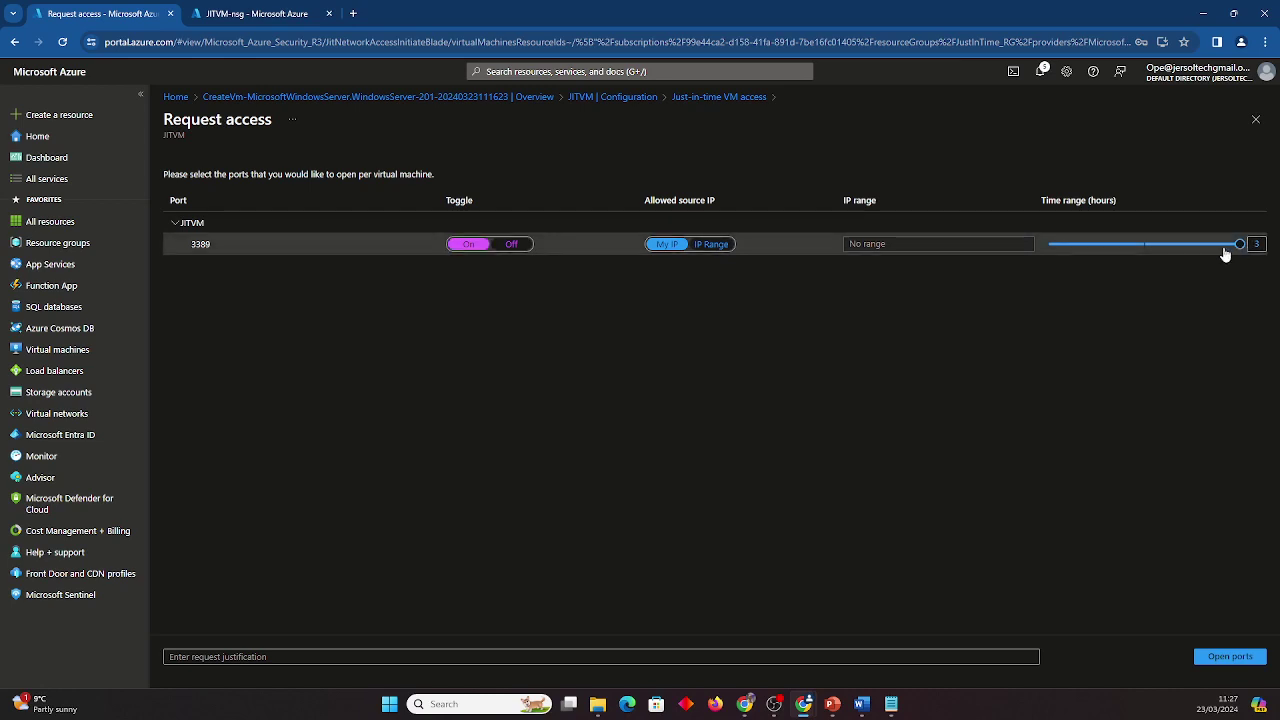
left_click_drag(1238, 246, 1080, 256)
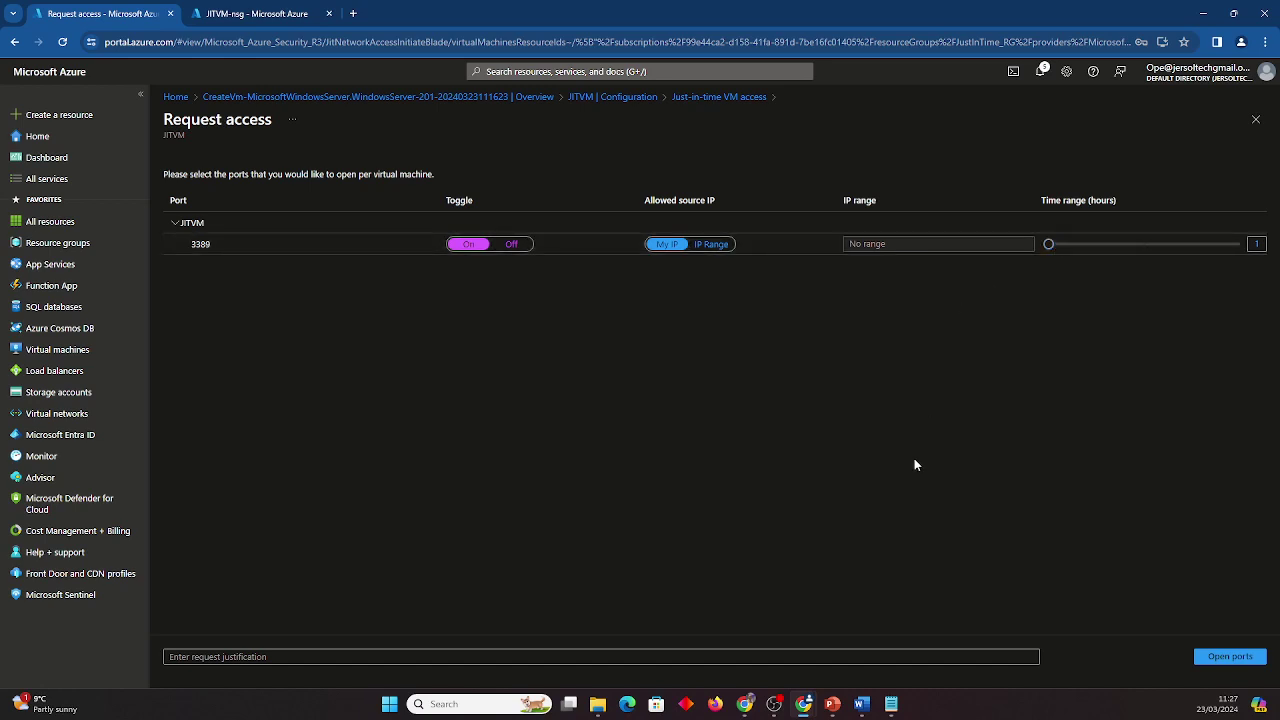
left_click(1230, 657)
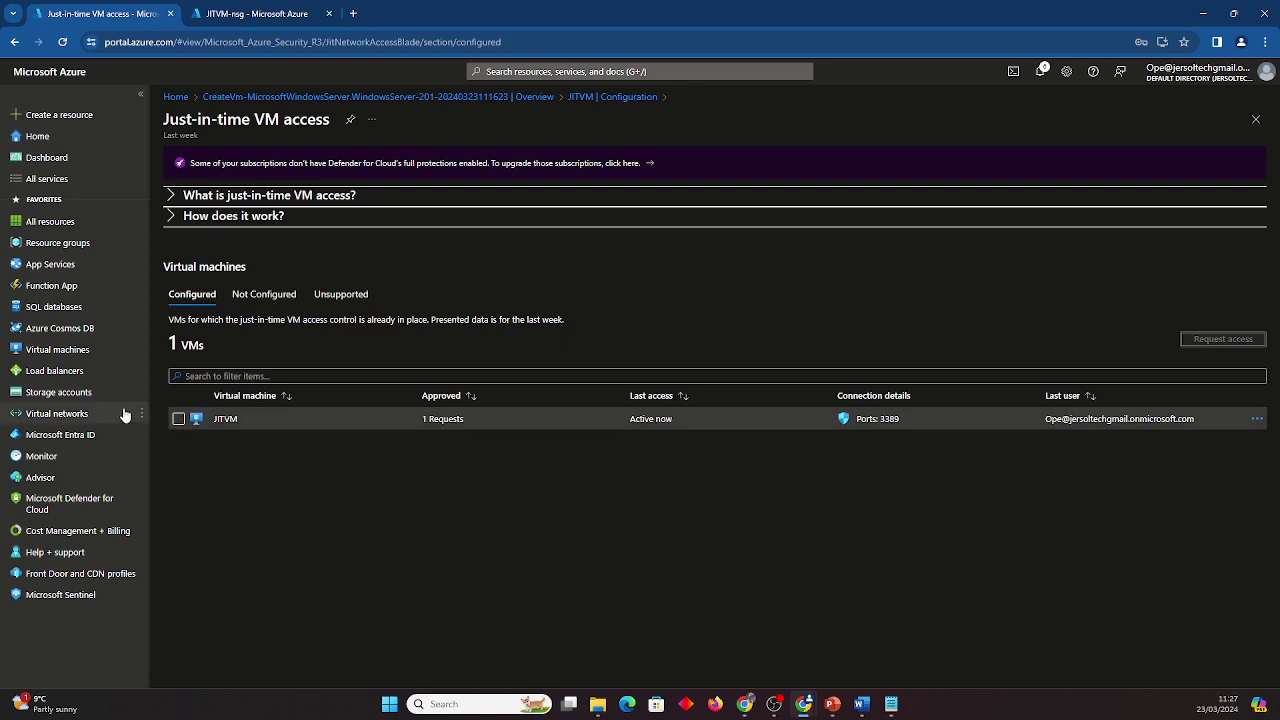
- Go back to JITVM's configuration, then refresh the JITVM-nsg network security group in the other tab to examine its inbound security rules
mouse_move(60, 353)
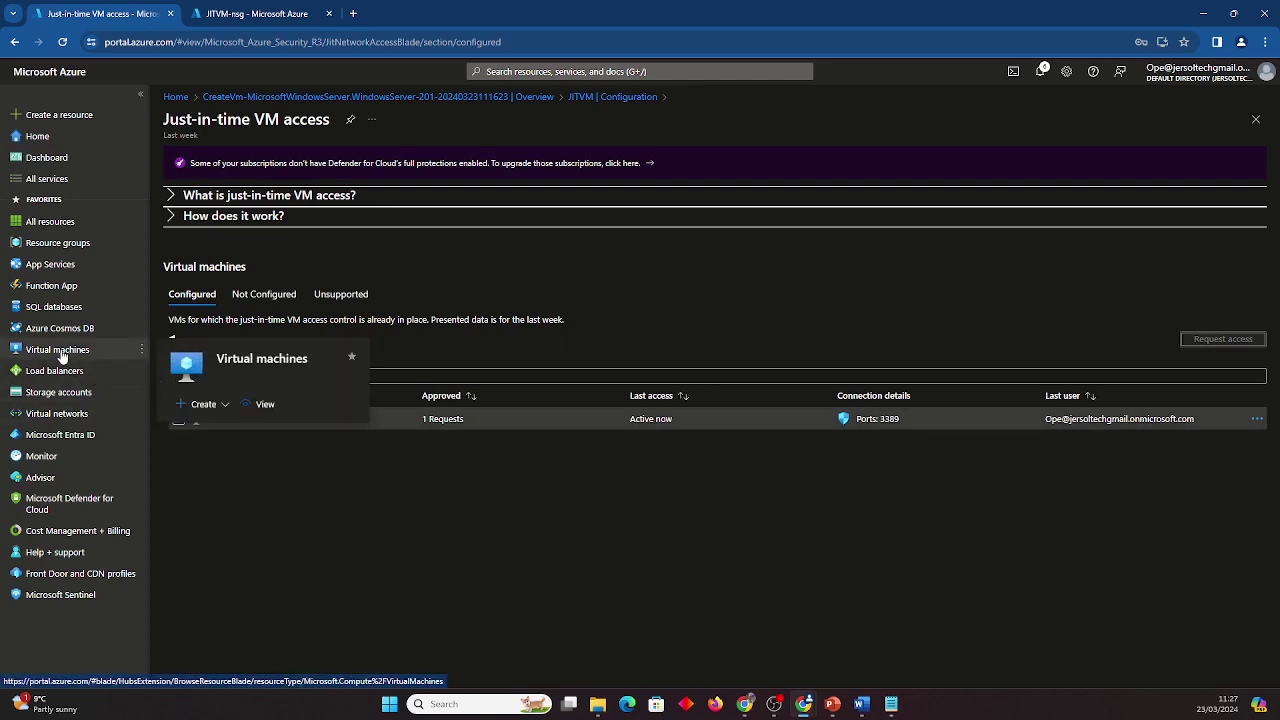
left_click(615, 97)
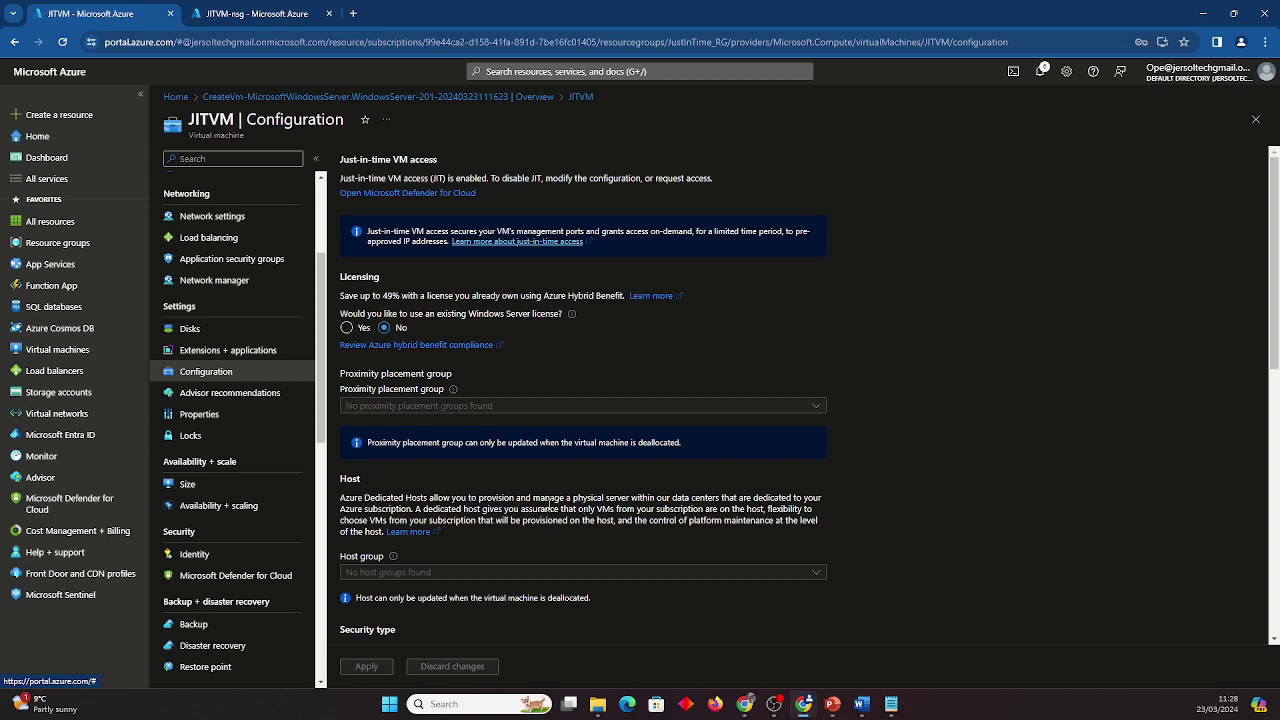
left_click(252, 14)
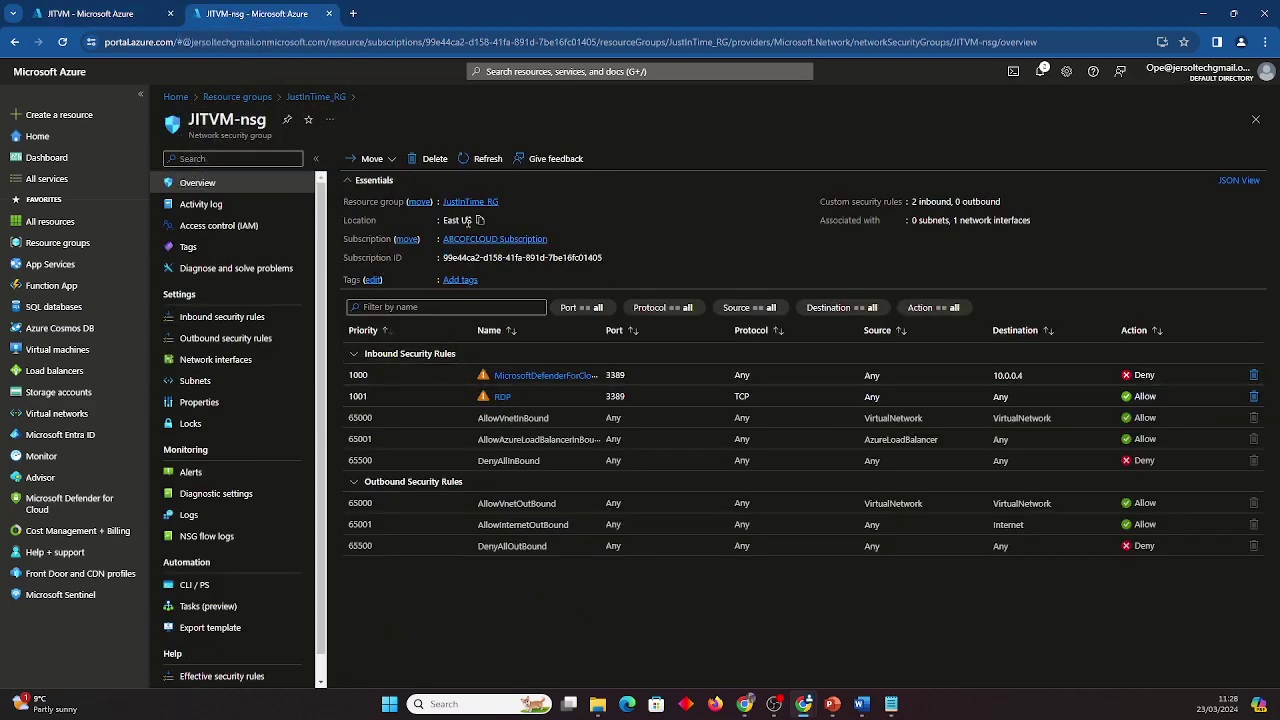
left_click(487, 161)
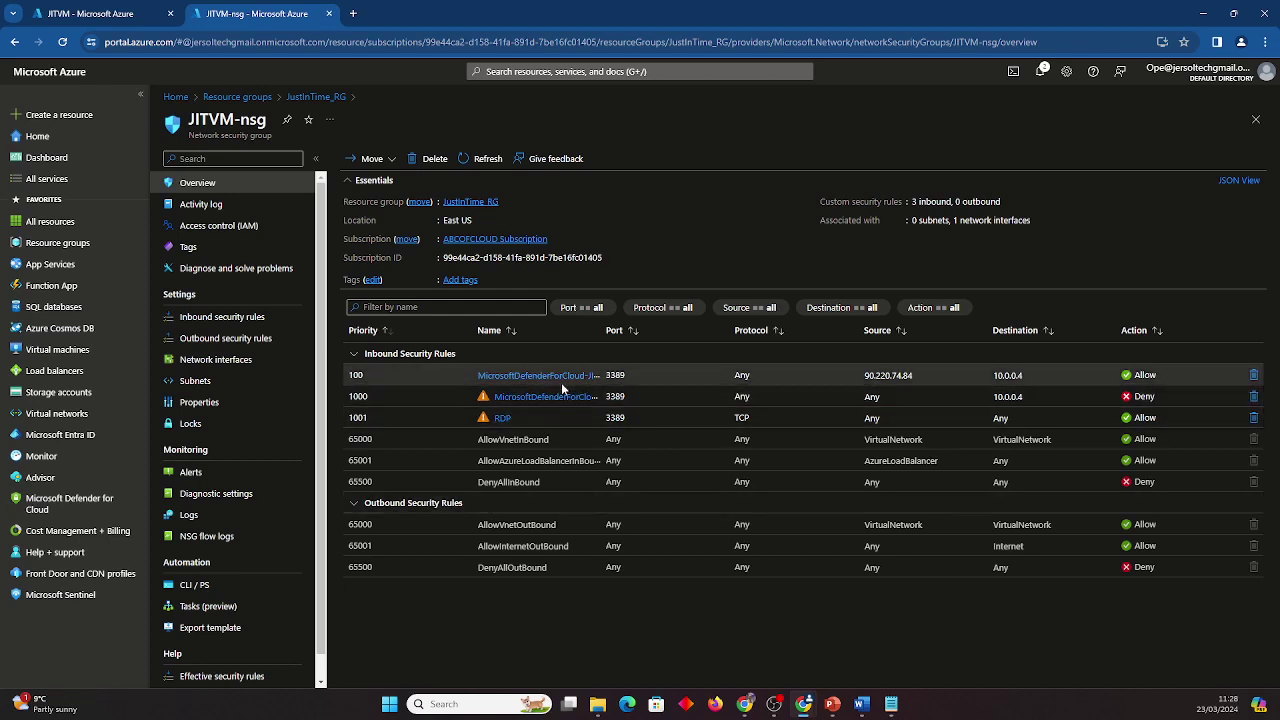
- Return to JITVM's configuration, then open JITVM from the virtual machines list and go to its connection page
left_click(95, 14)
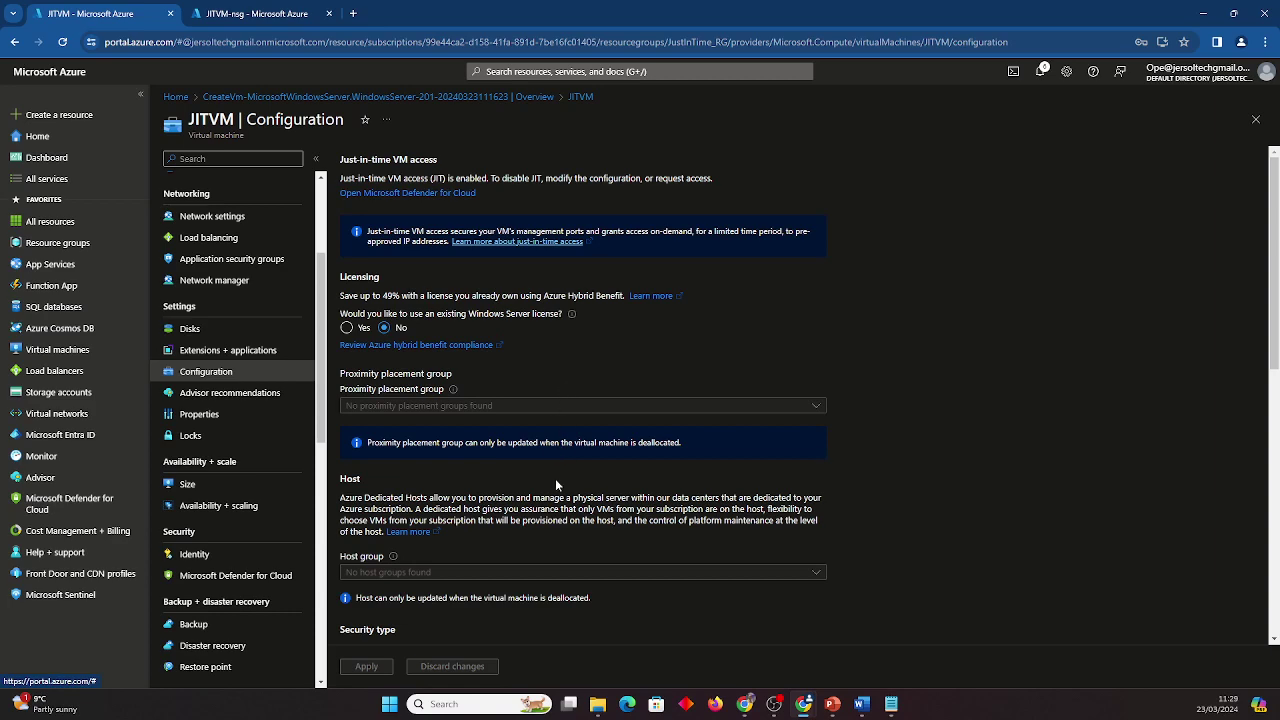
scroll(556, 490, "down", 2)
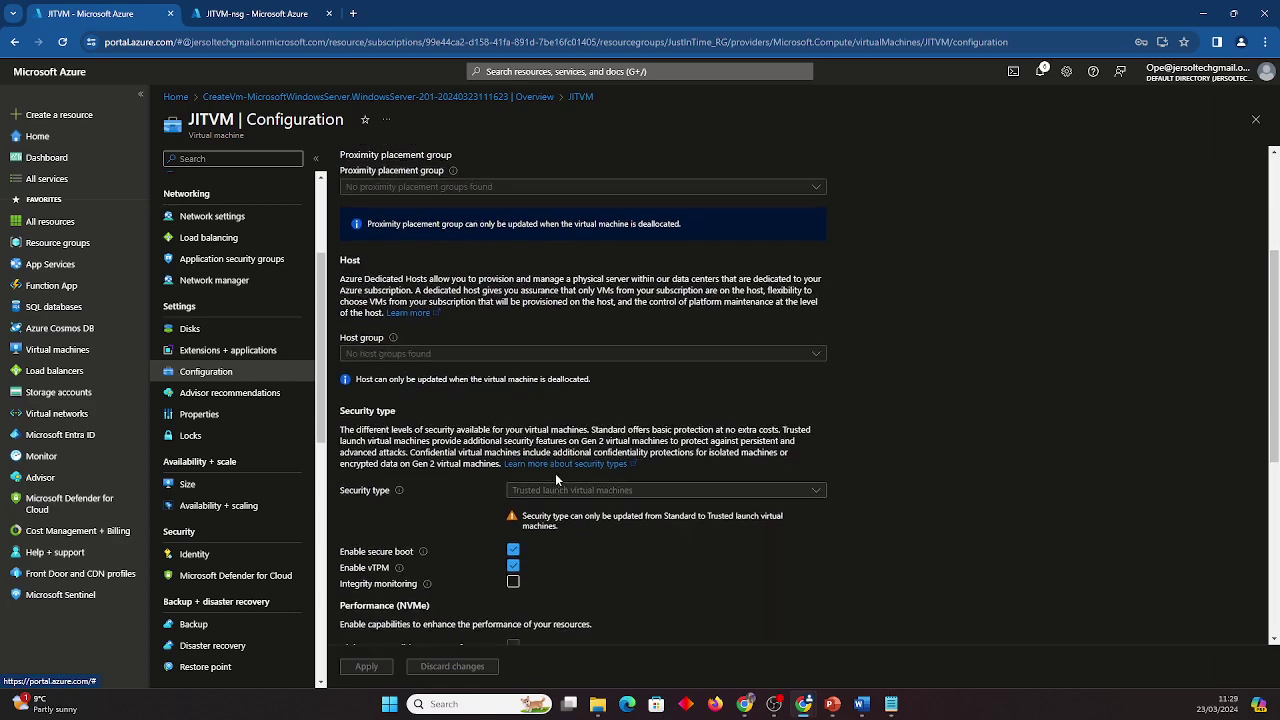
scroll(555, 473, "up", 2)
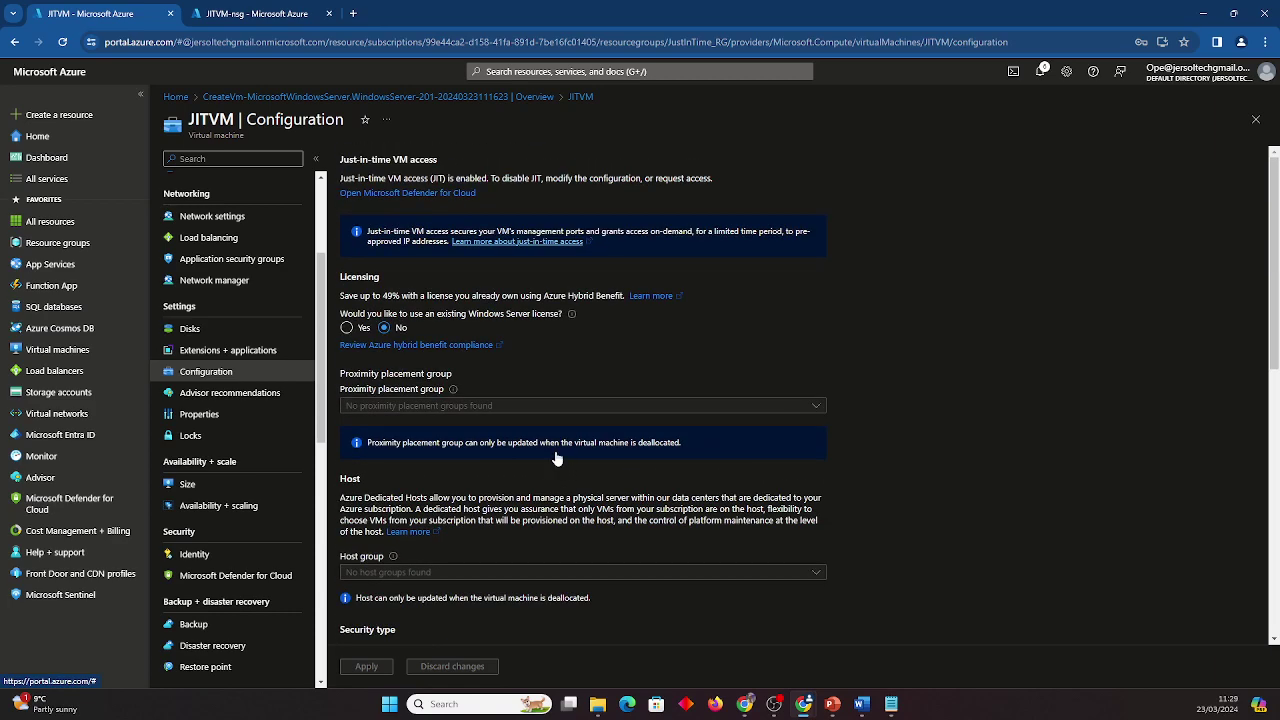
left_click(54, 352)
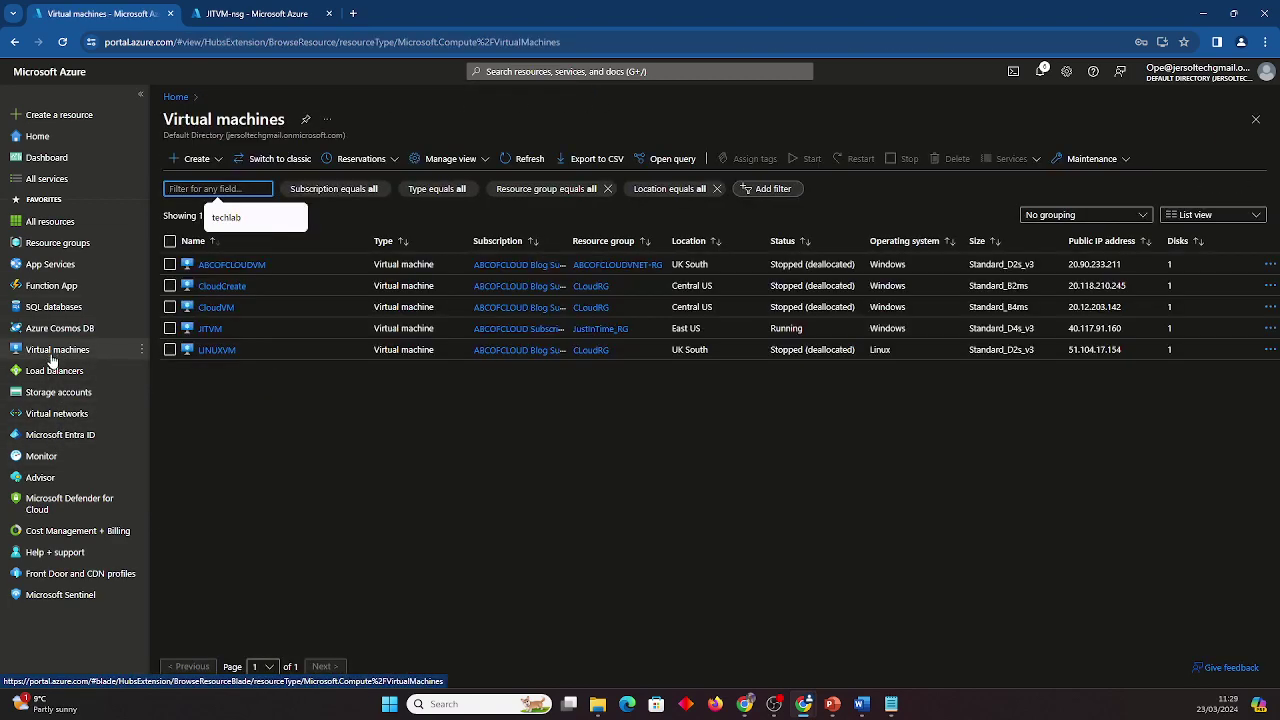
left_click(210, 329)
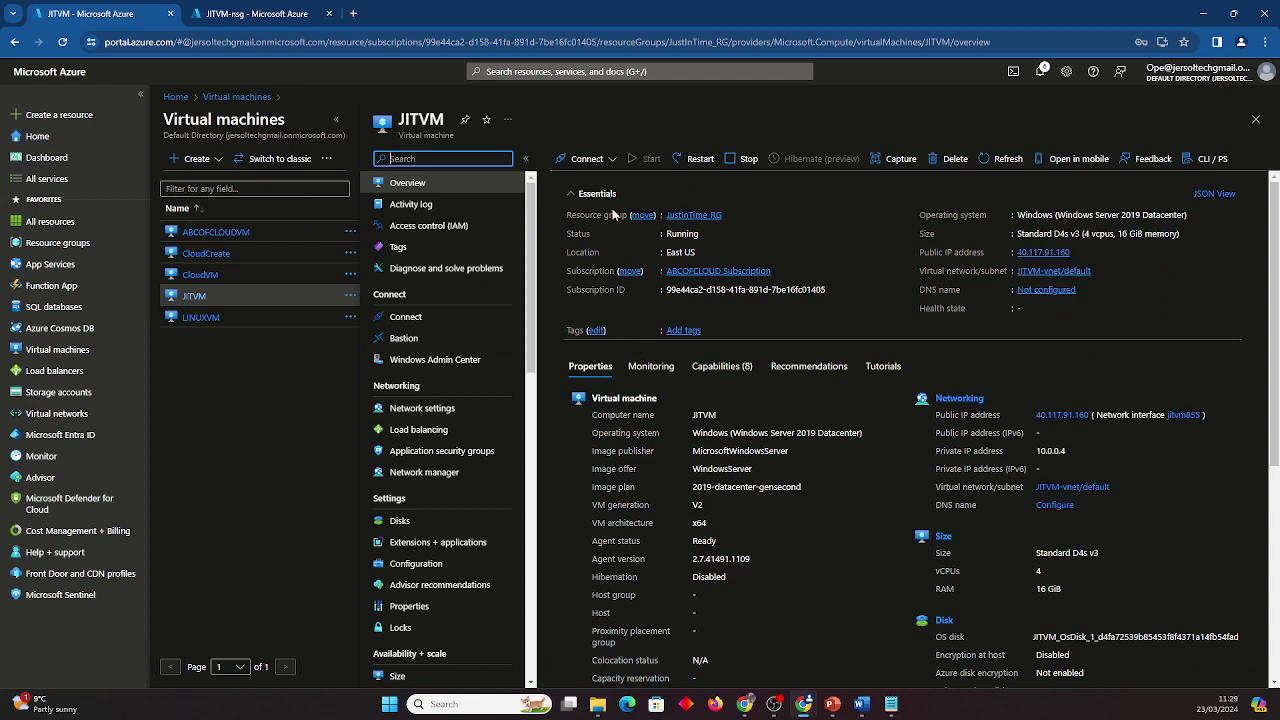
left_click(611, 160)
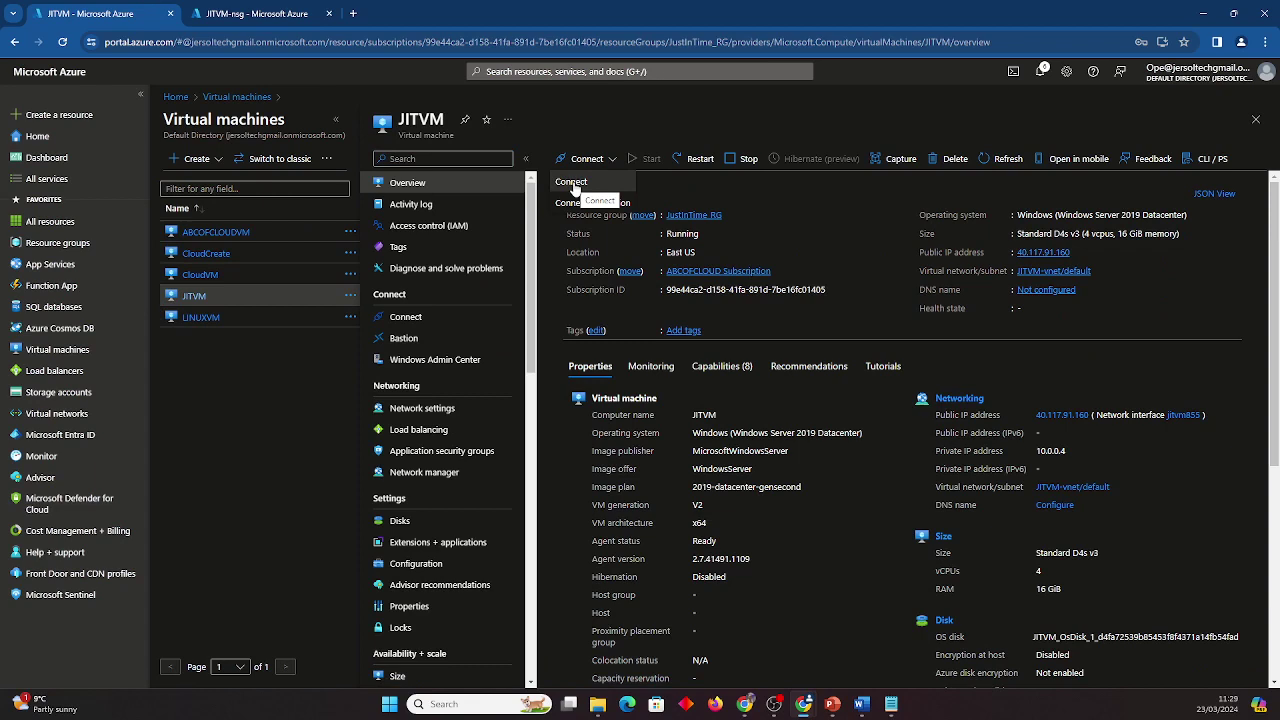
left_click(573, 186)
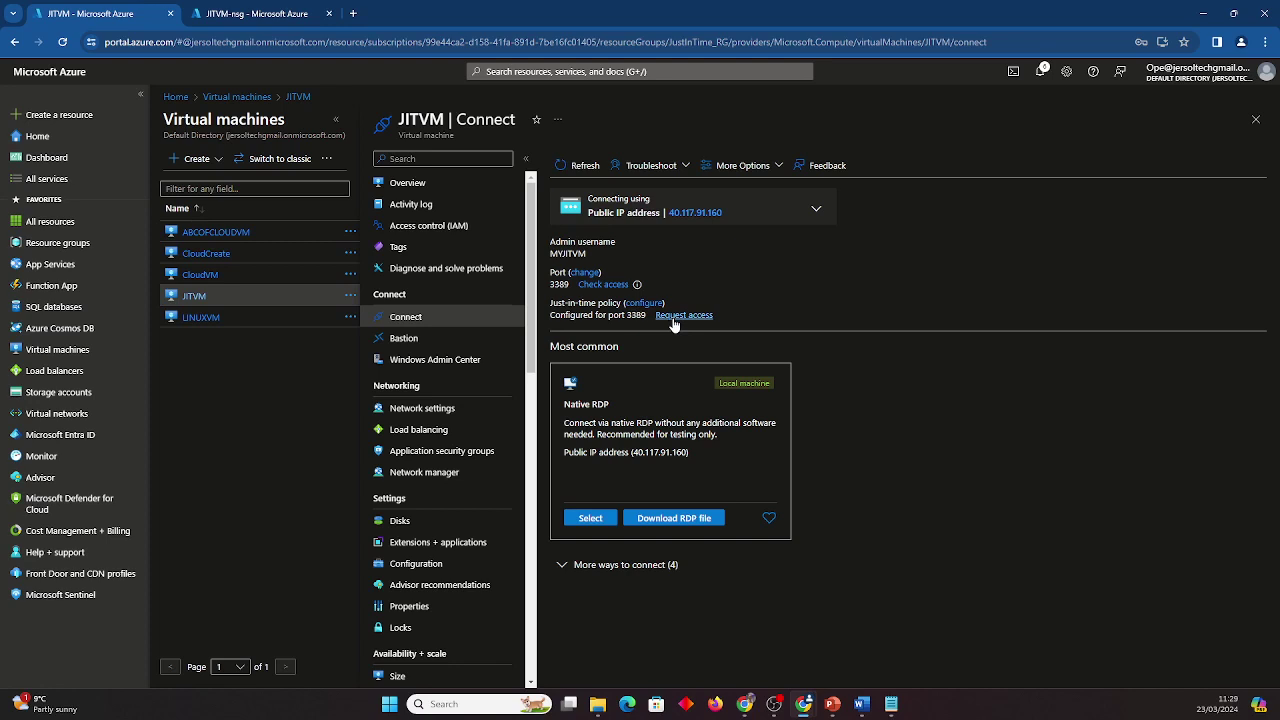
- Request just-in-time access to JITVM with all configured IPs as the source, and close the request dialog
left_click(677, 316)
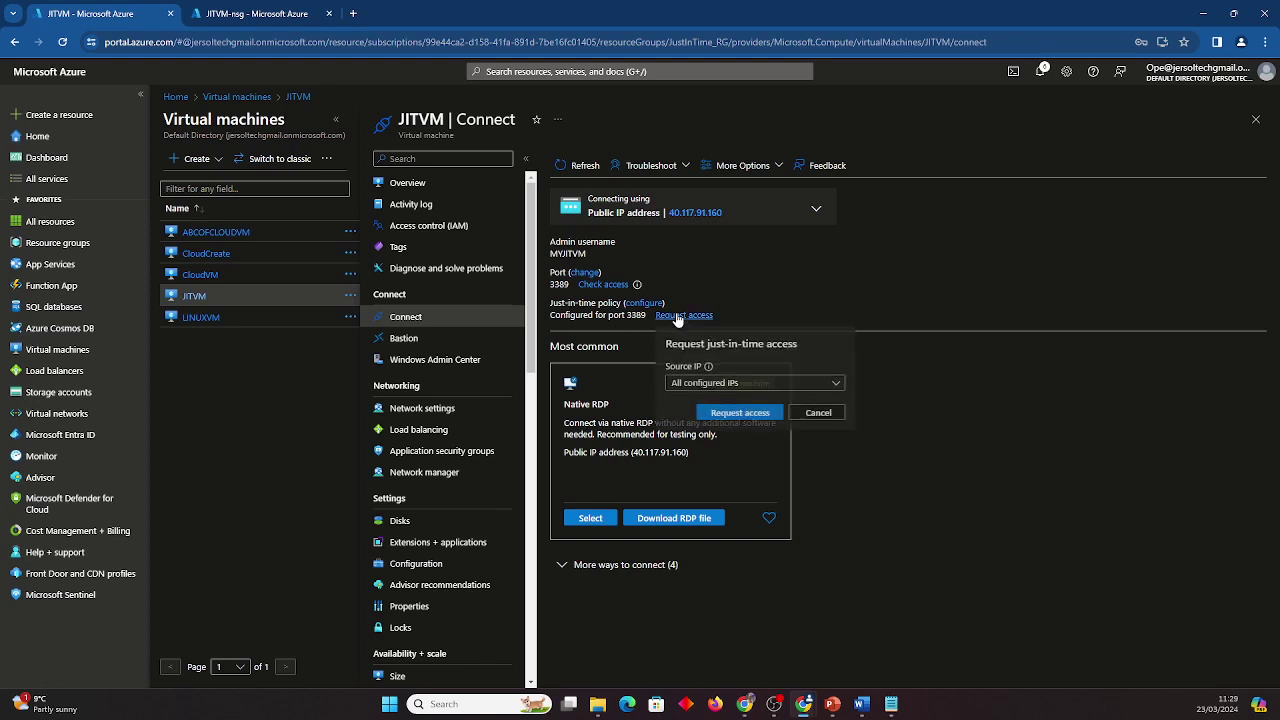
left_click(740, 415)
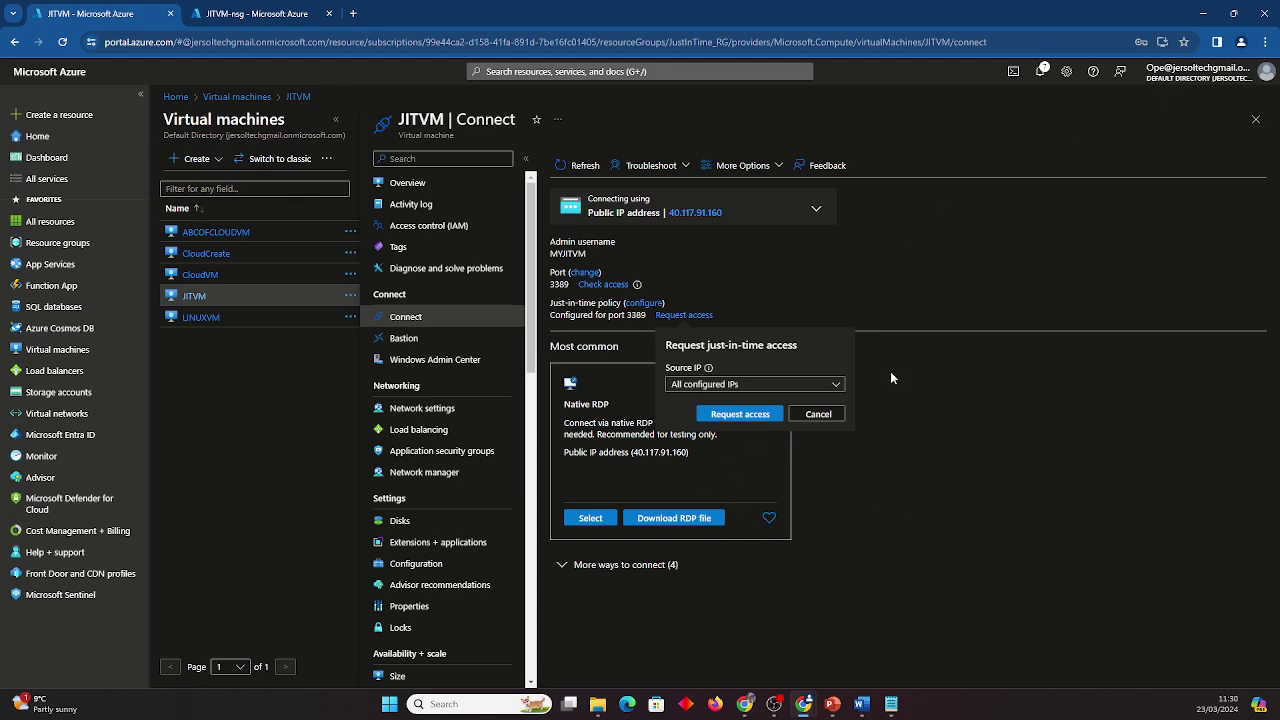
left_click(826, 412)
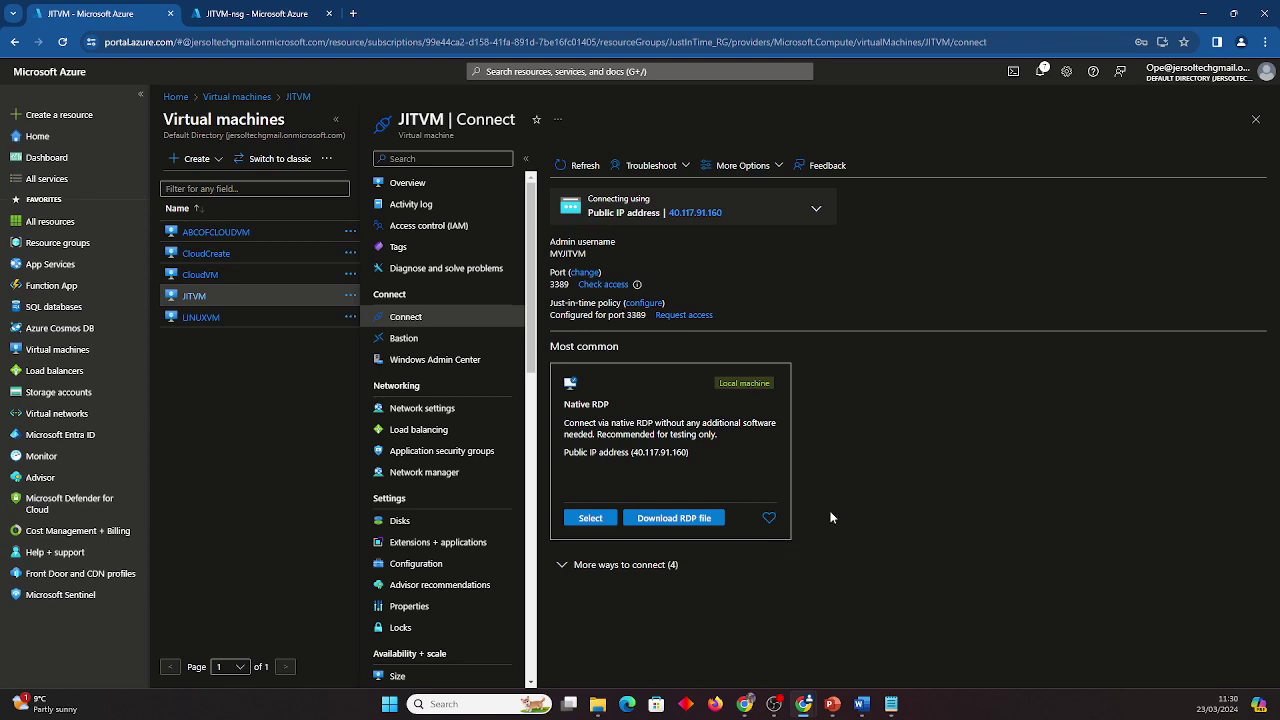
- Download JITVM's RDP file and start the remote desktop connection from it
left_click(673, 518)
left_click(656, 530)
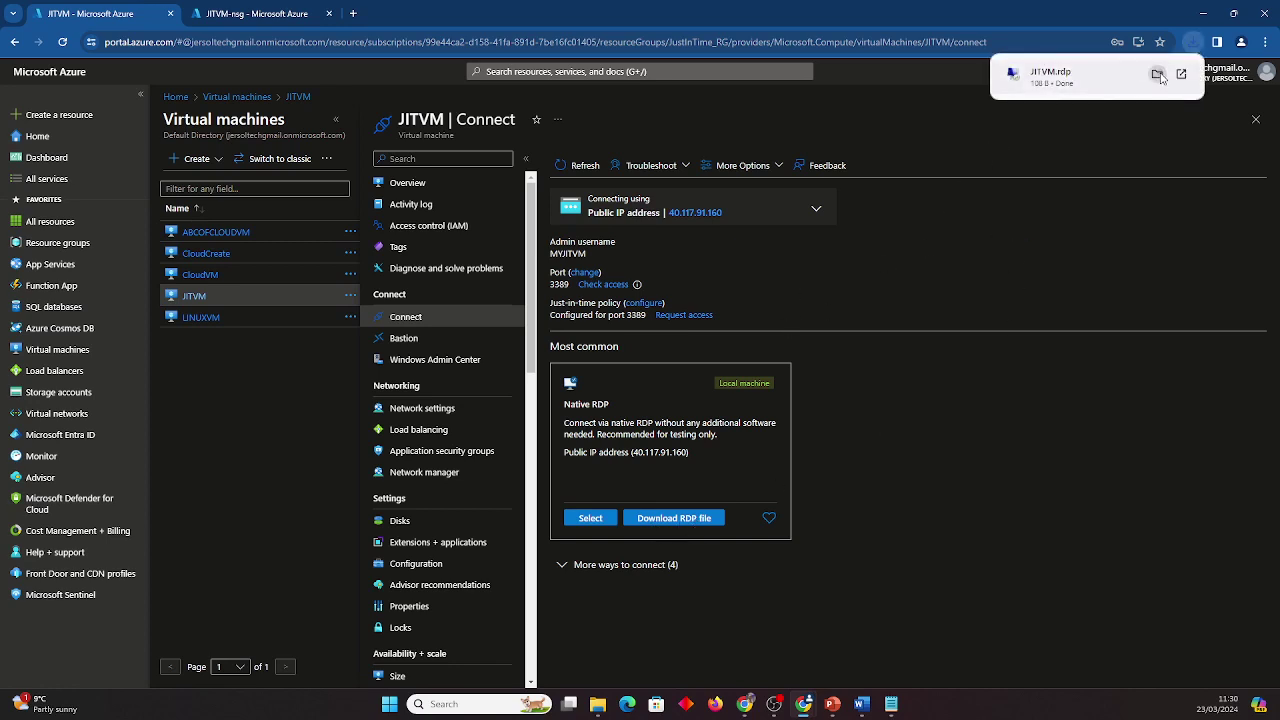
left_click(1158, 80)
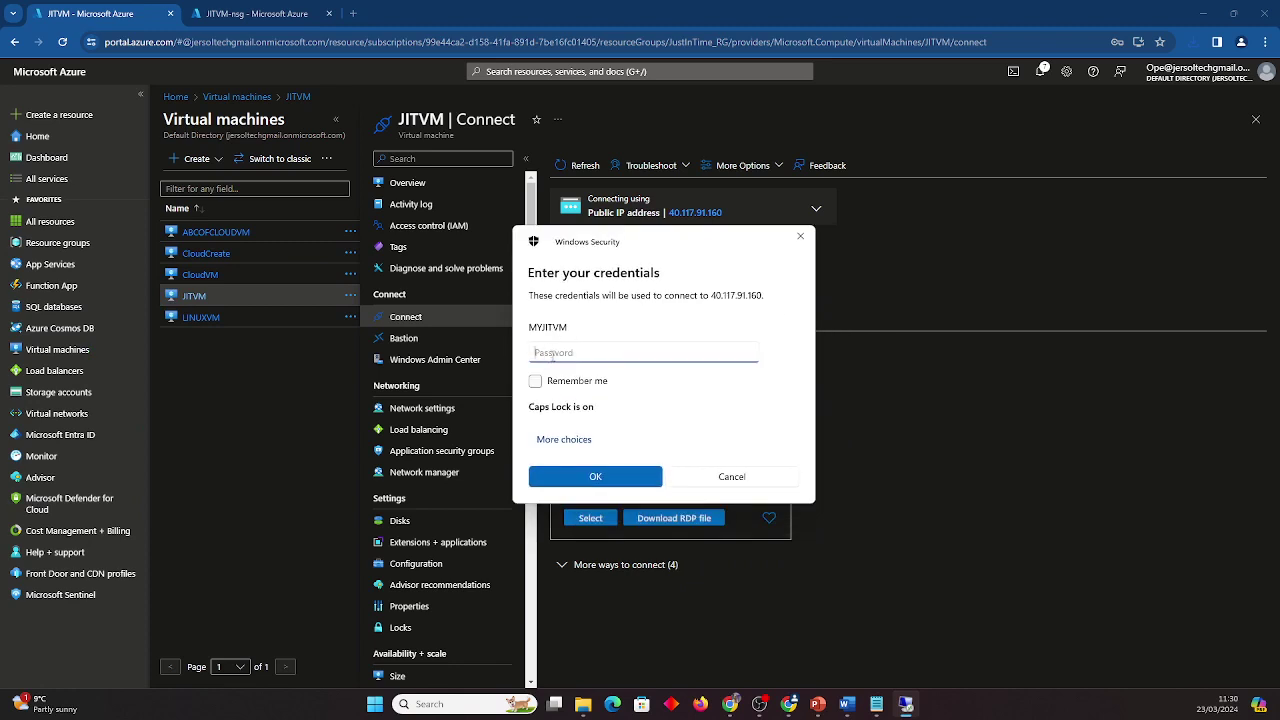
key("ctrl+v")
key("ctrl+a")
key("BackSpace")
key("Caps_Lock")
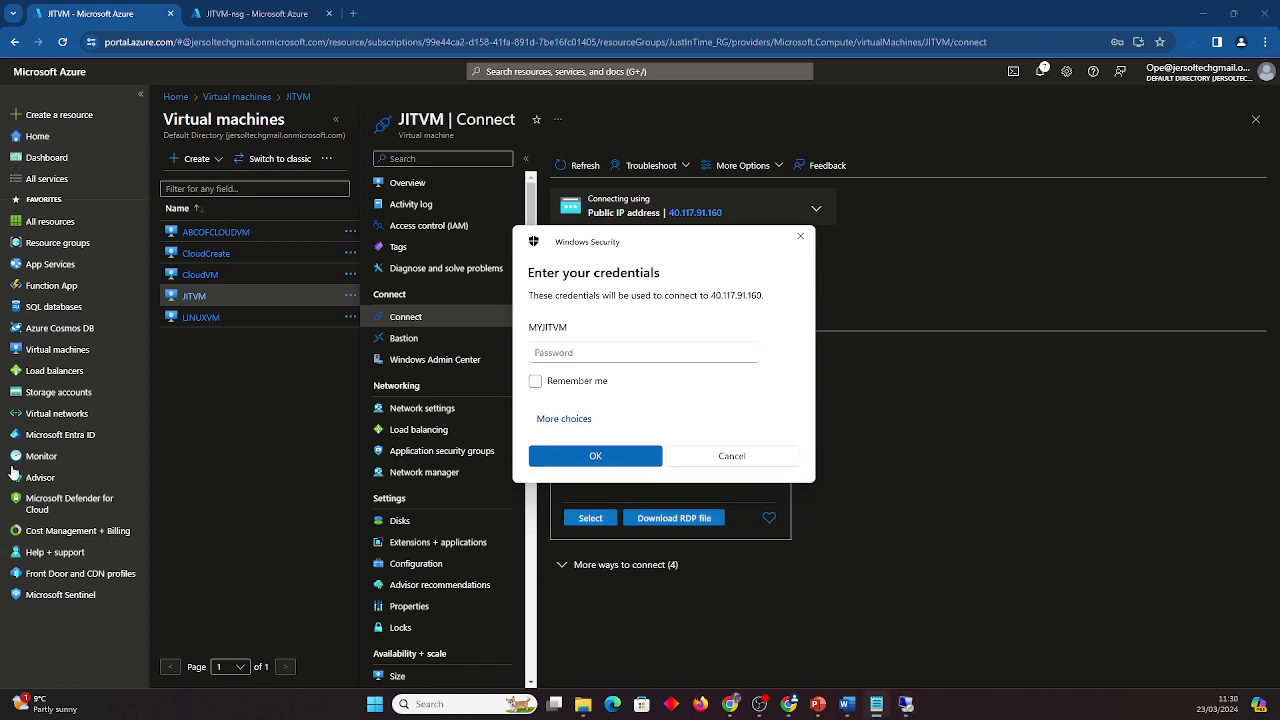
left_click(578, 351)
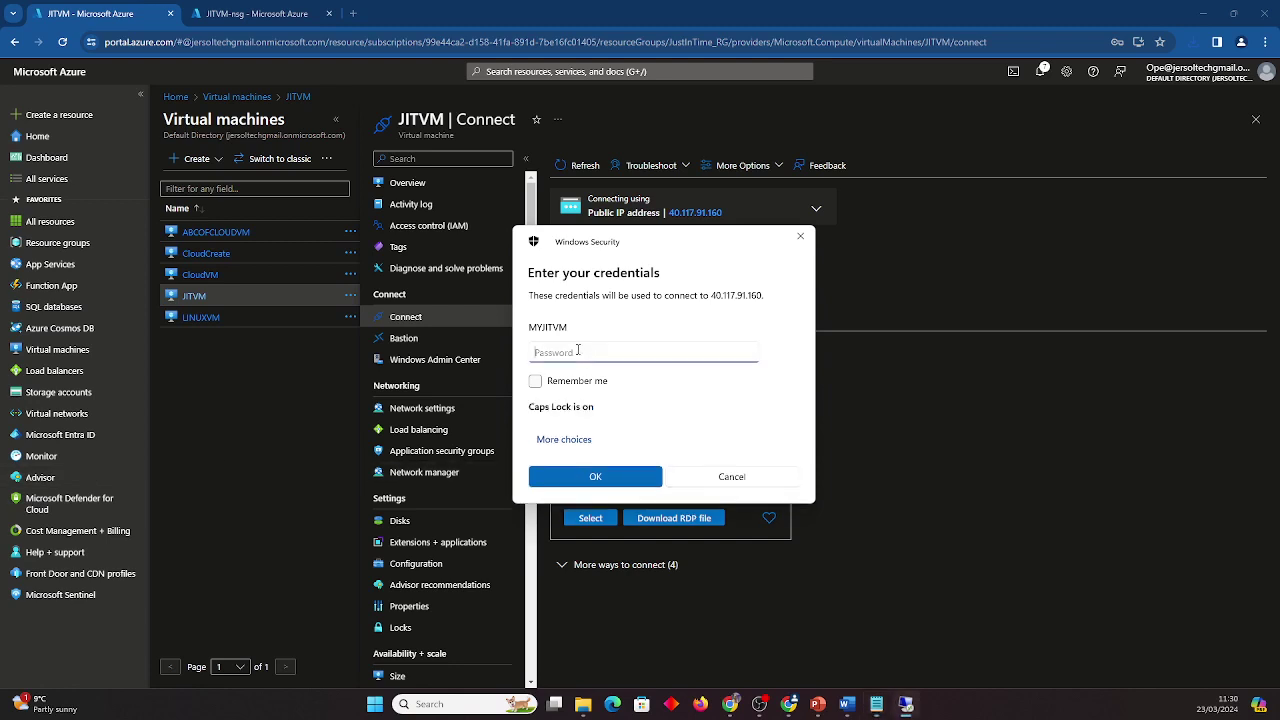
key("ctrl+v")
left_click_drag(703, 355, 532, 358)
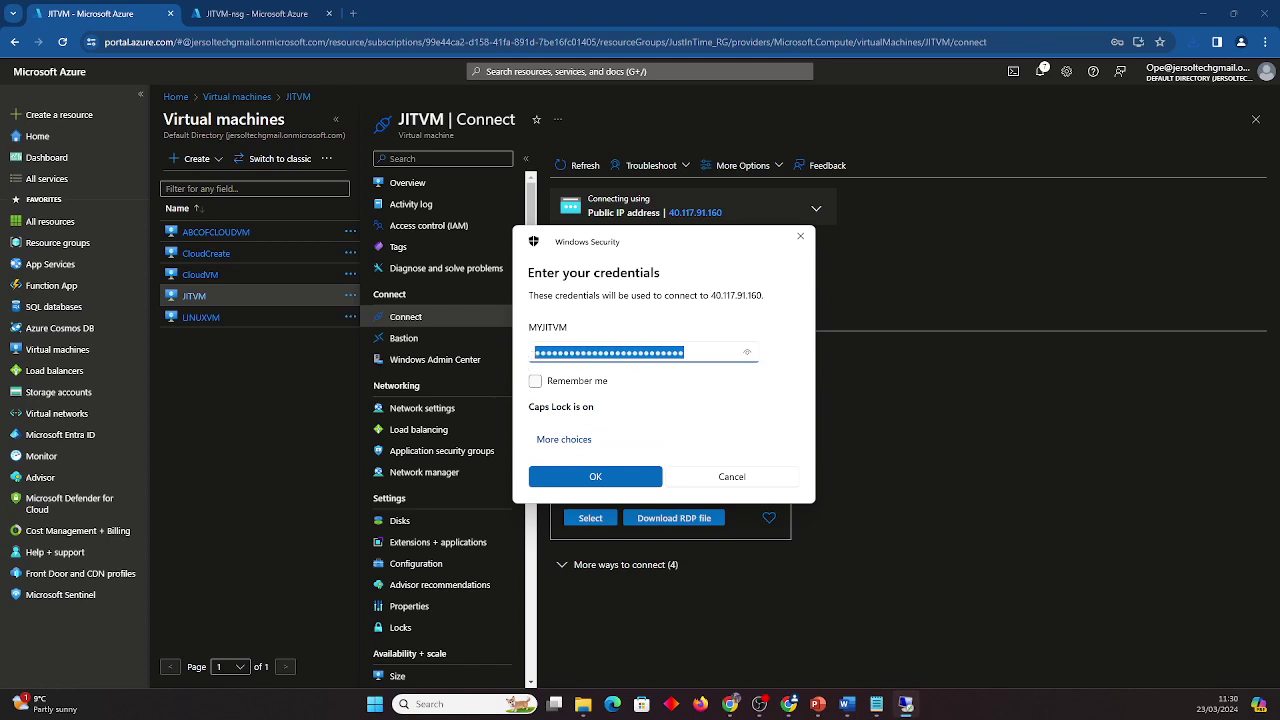
key("alt+Tab")
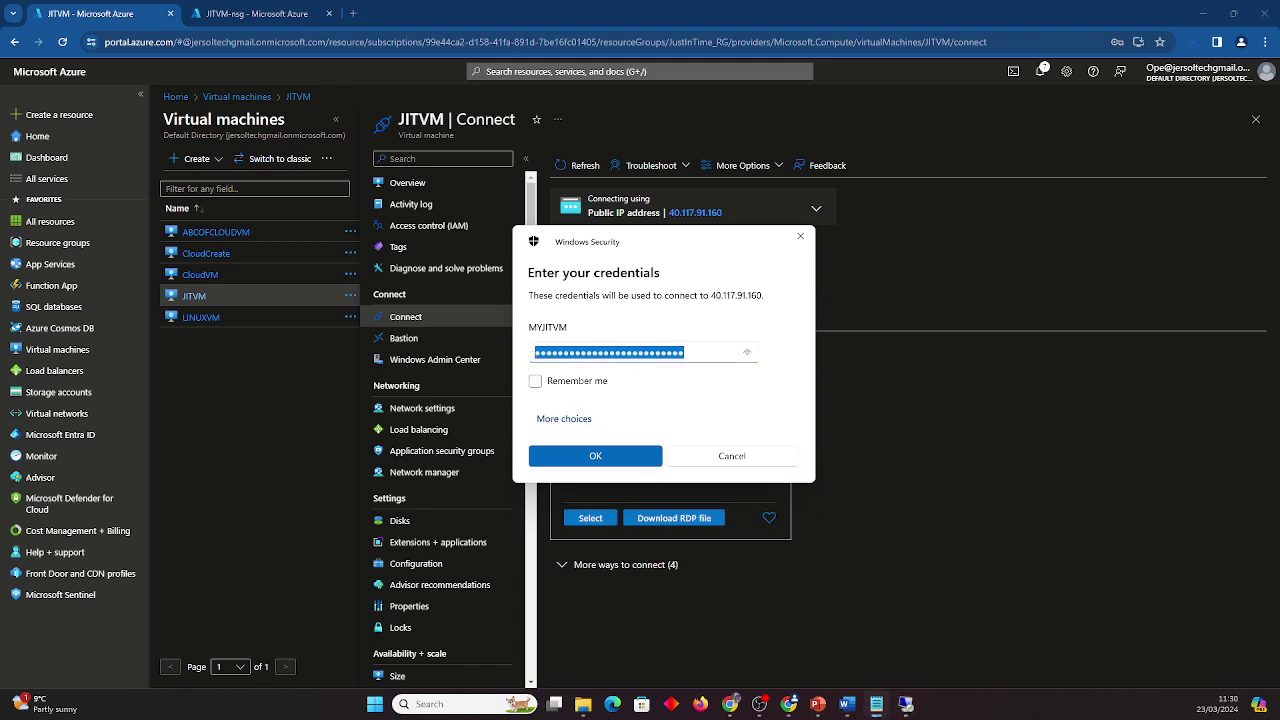
key("alt+Tab")
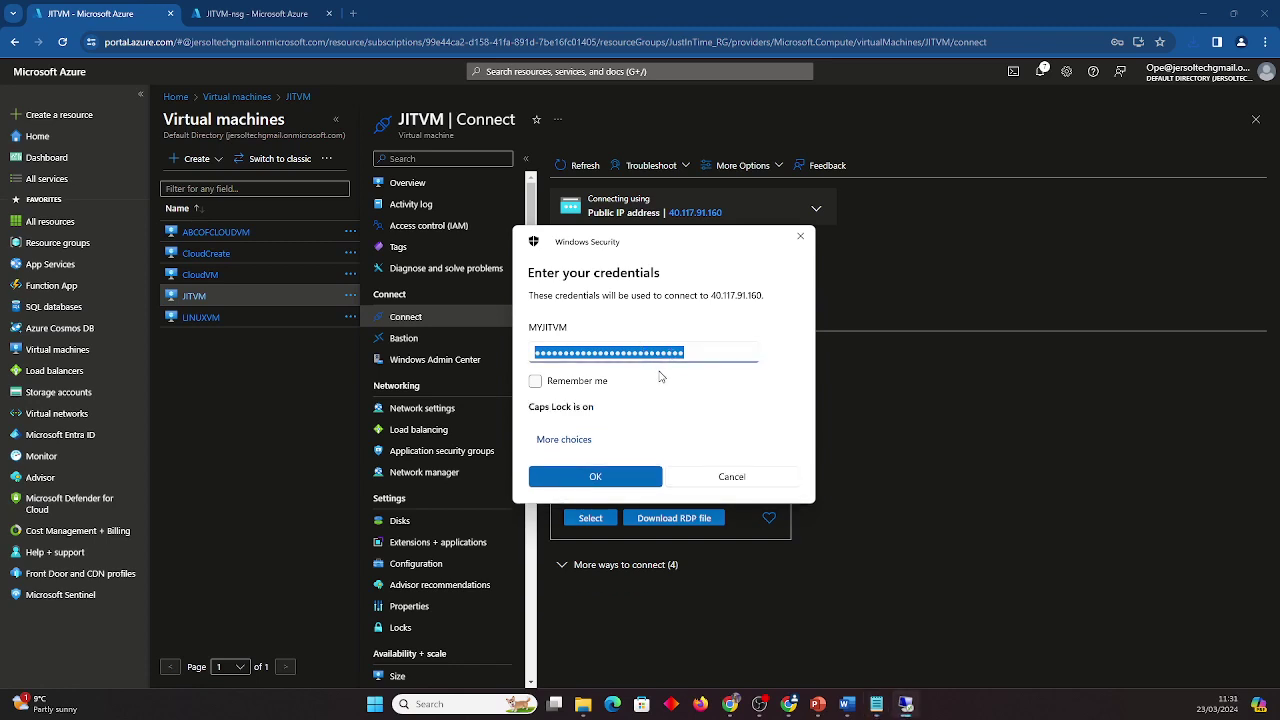
key("ctrl+v")
key("ctrl+a")
type("•••")
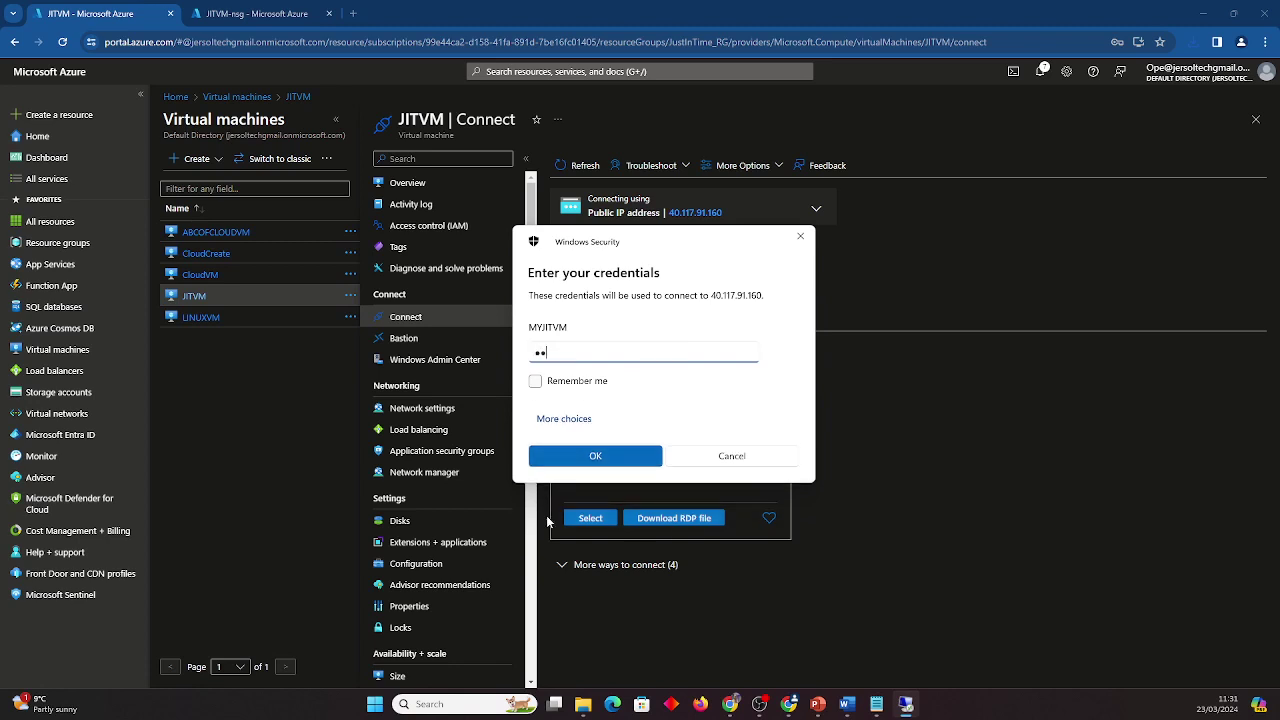
type("•••••••")
key("BackSpace")
key("BackSpace")
key("BackSpace")
key("BackSpace")
key("BackSpace")
key("BackSpace")
key("BackSpace")
key("BackSpace")
key("BackSpace")
key("BackSpace")
- Enter the JITVM administrator account password and connect despite the untrusted certificate
key("Caps_Lock")
type("•••••••••••••")
left_click(582, 460)
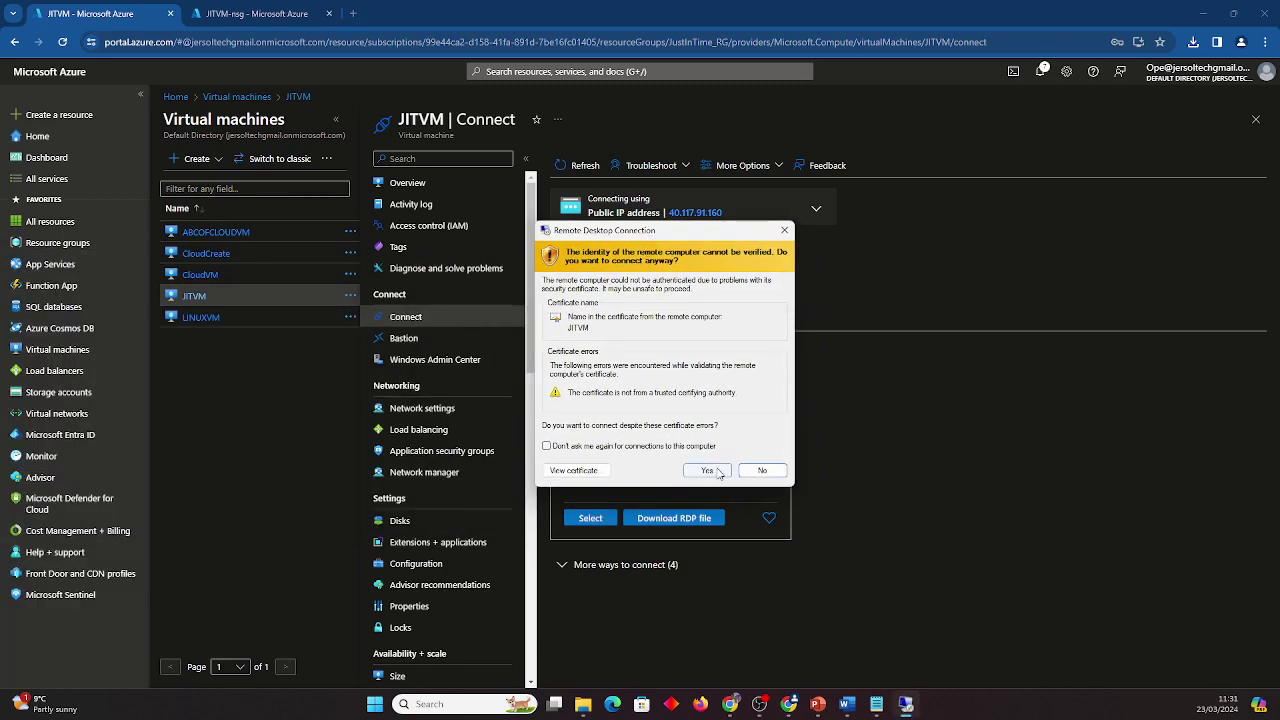
left_click(717, 471)
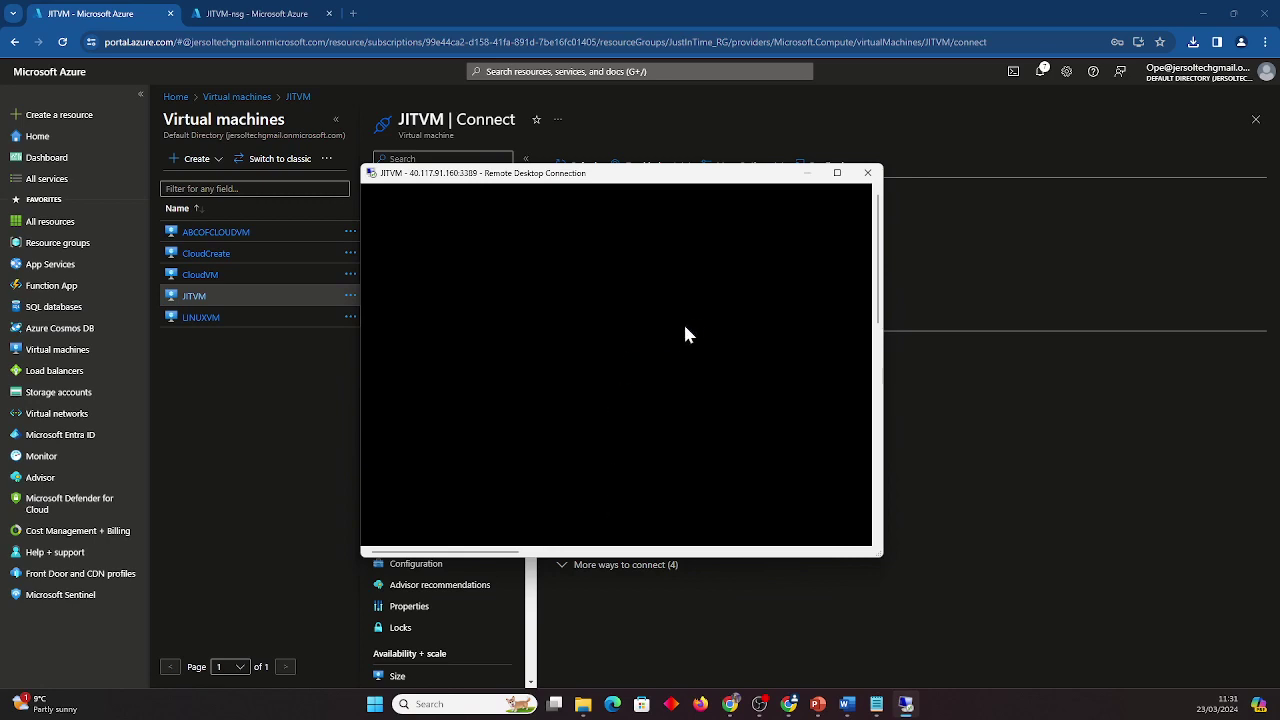
- Maximize the remote desktop session and allow the server to be discoverable on its network
mouse_move(840, 175)
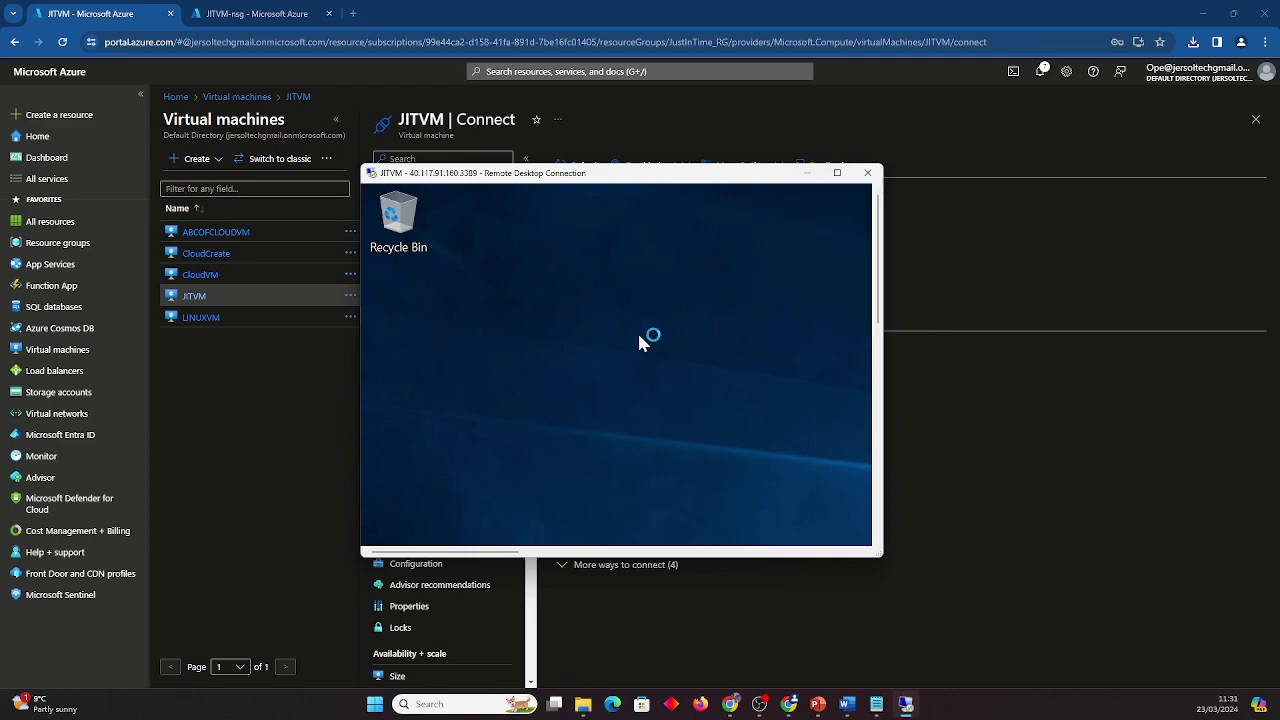
left_click(837, 173)
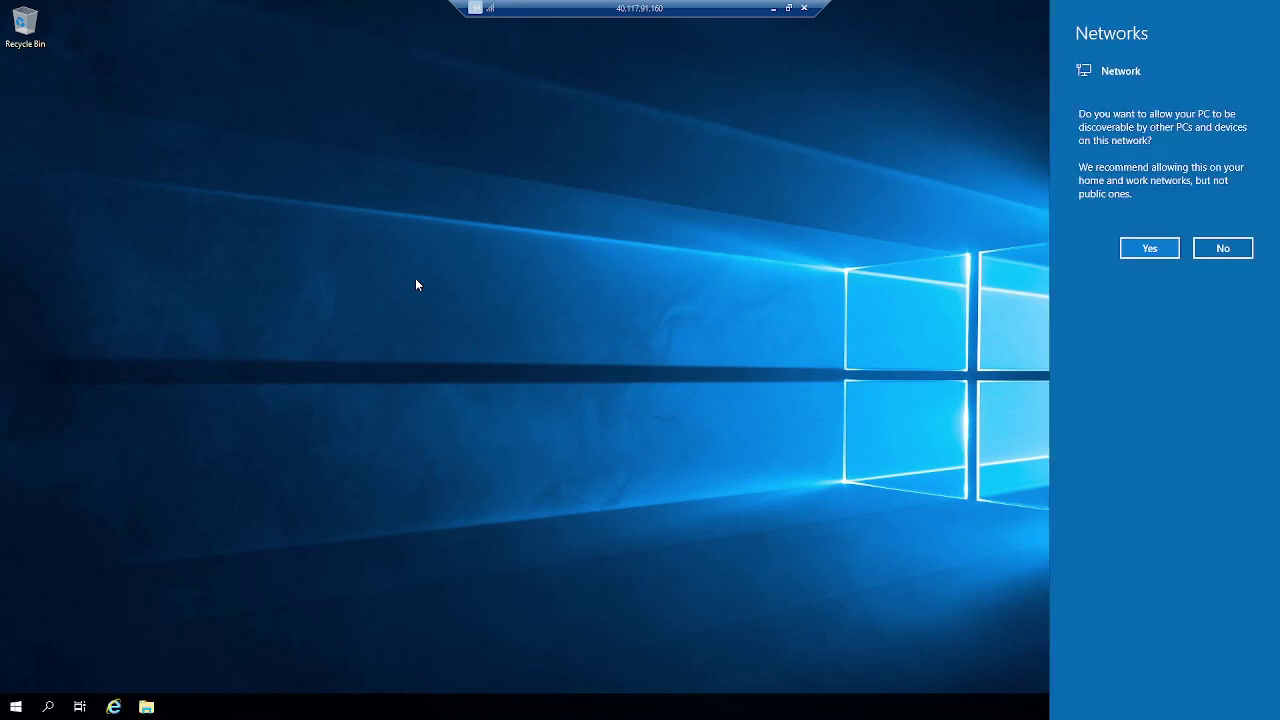
left_click(1130, 247)
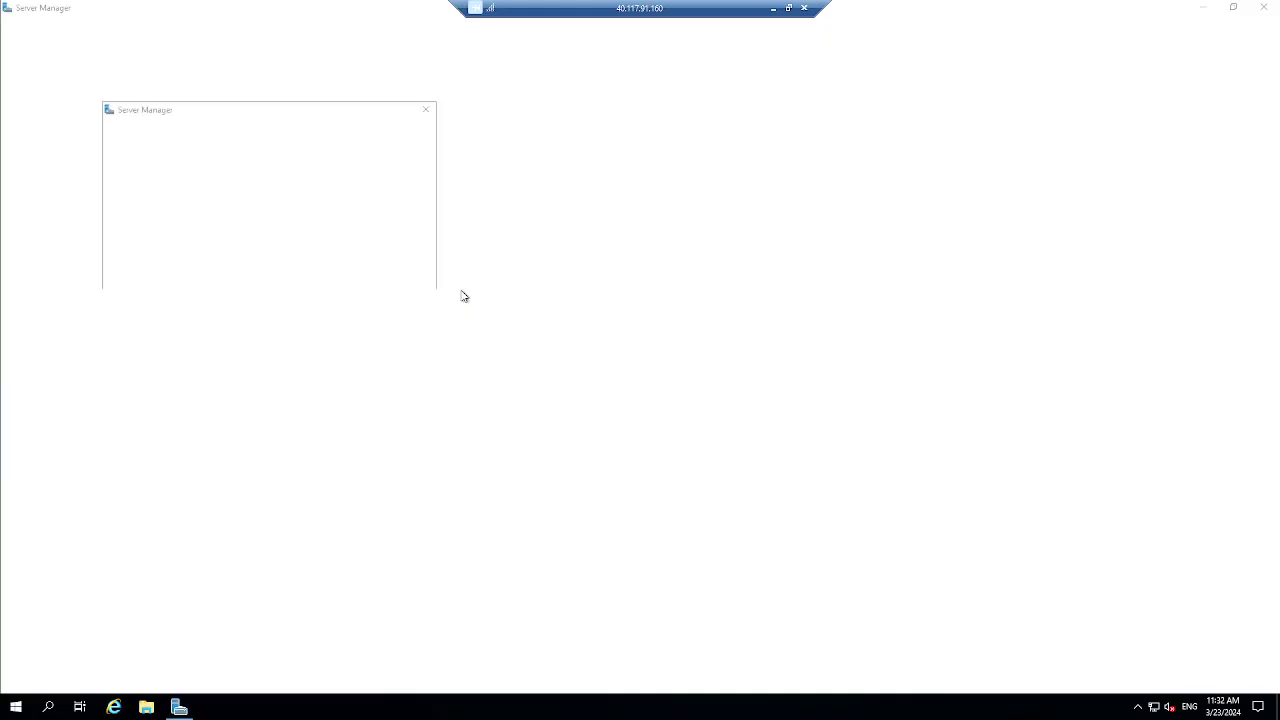
- Dismiss the Server Manager message, then minimize Server Manager and the remote session to return to the Azure portal
left_click(426, 112)
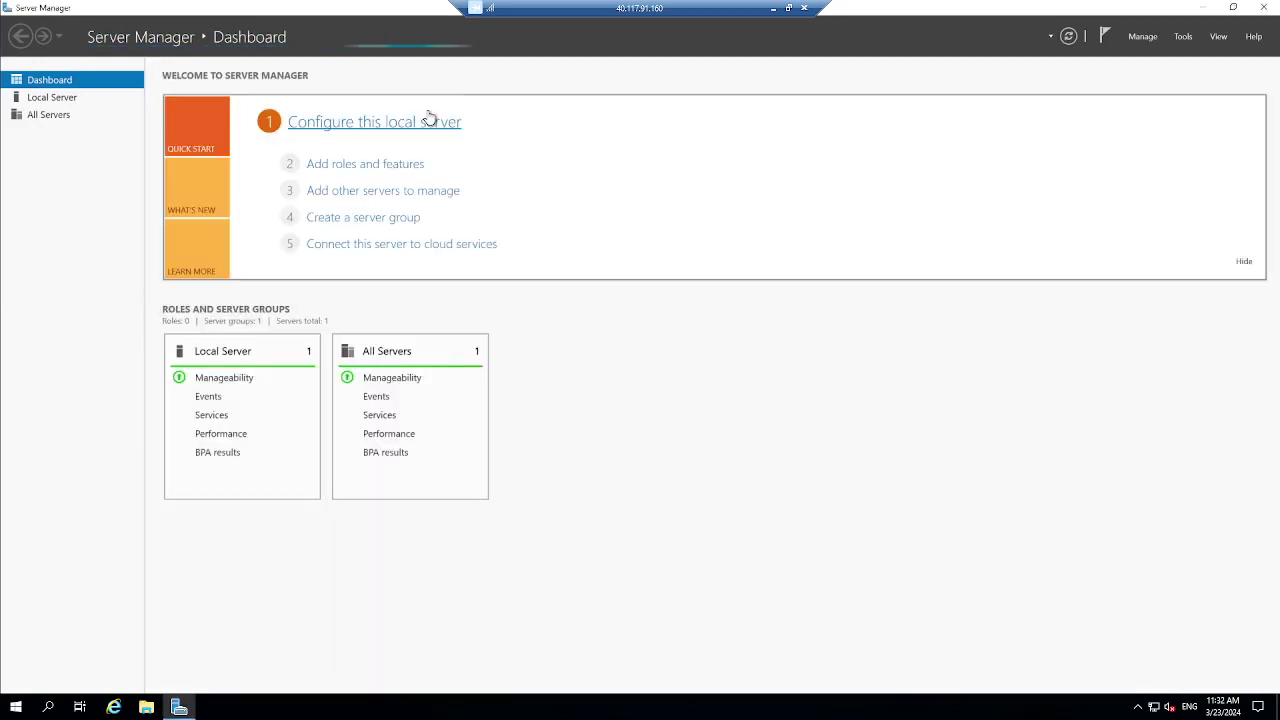
left_click(1202, 9)
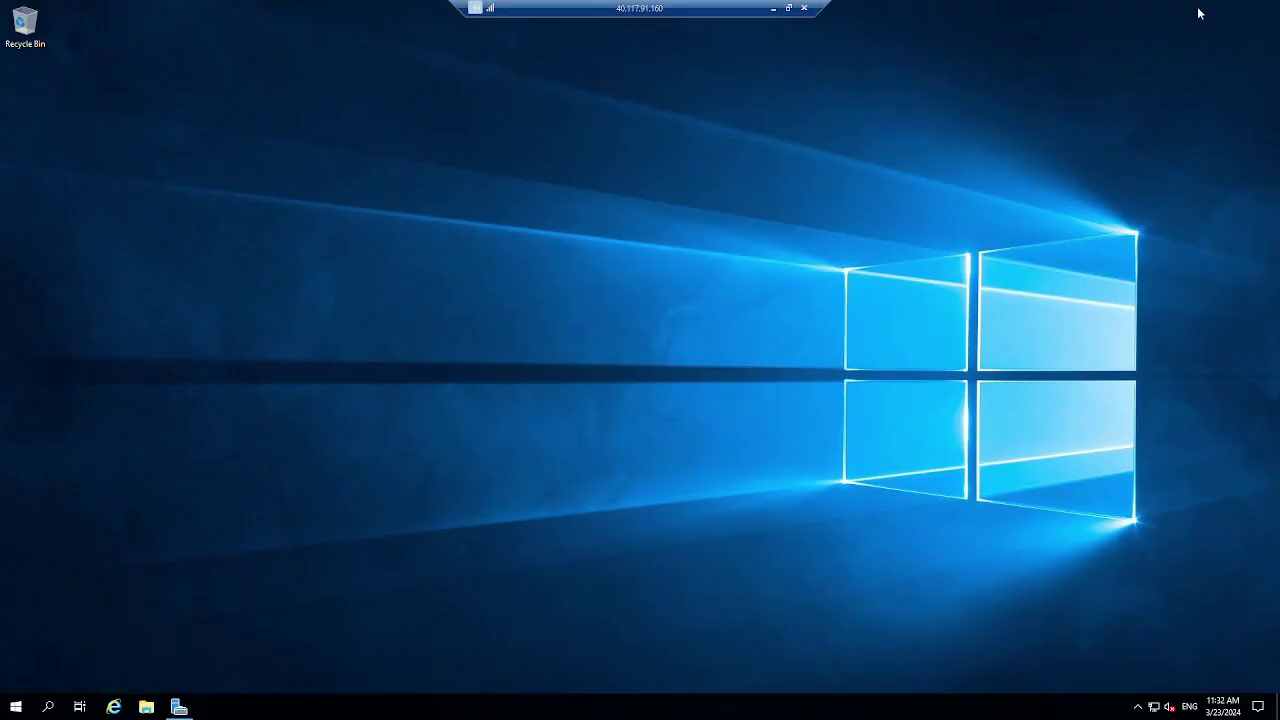
left_click(776, 9)
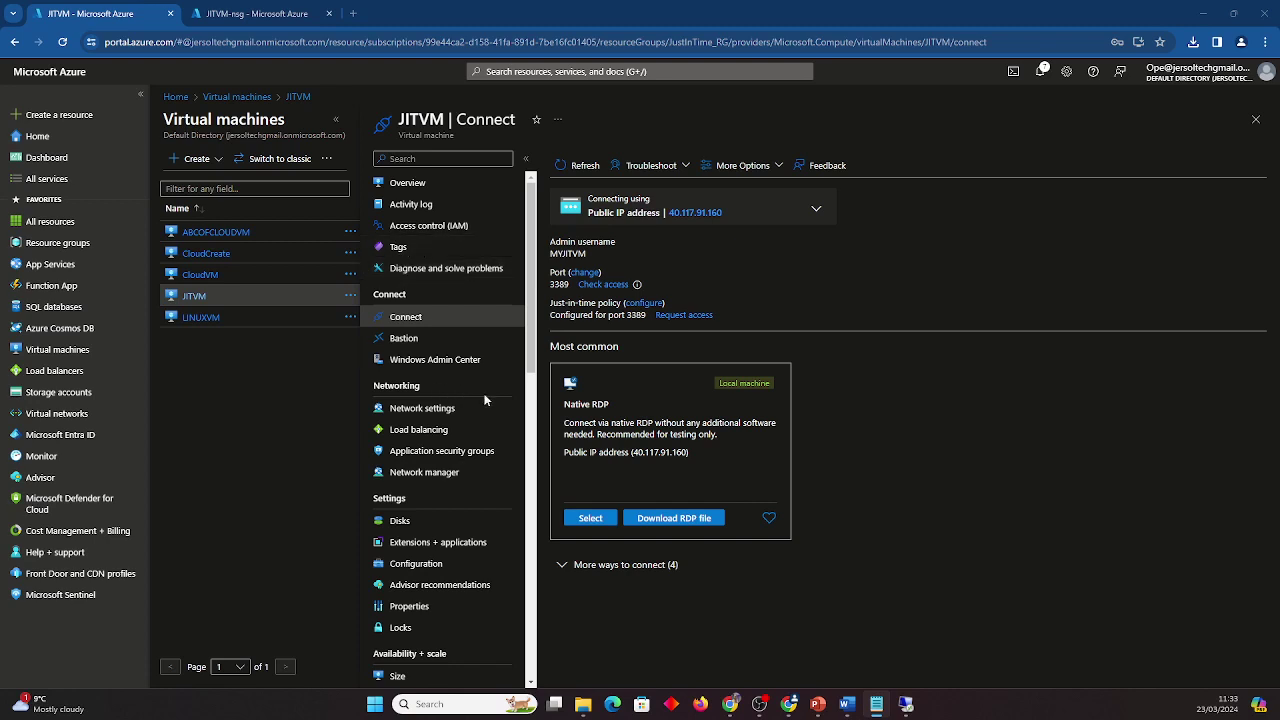
- Open just-in-time VM access from JITVM's configuration and examine the activity log for JITVM
left_click(451, 566)
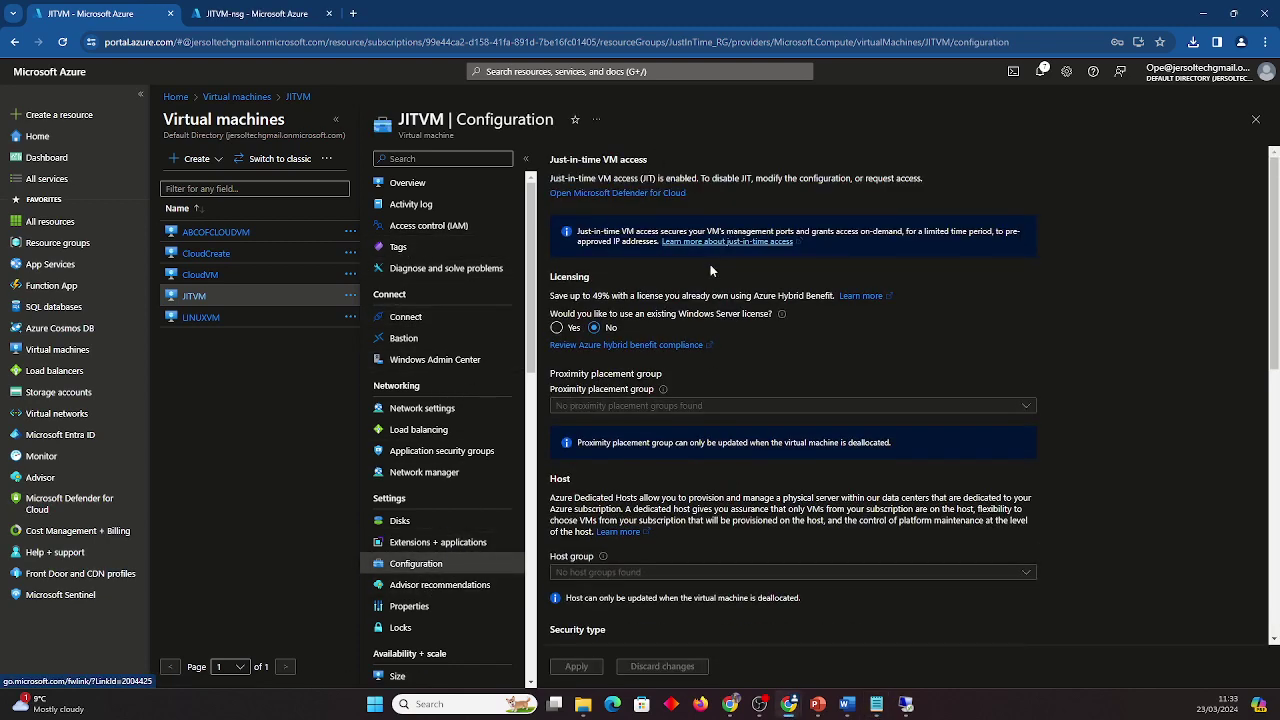
left_click(591, 195)
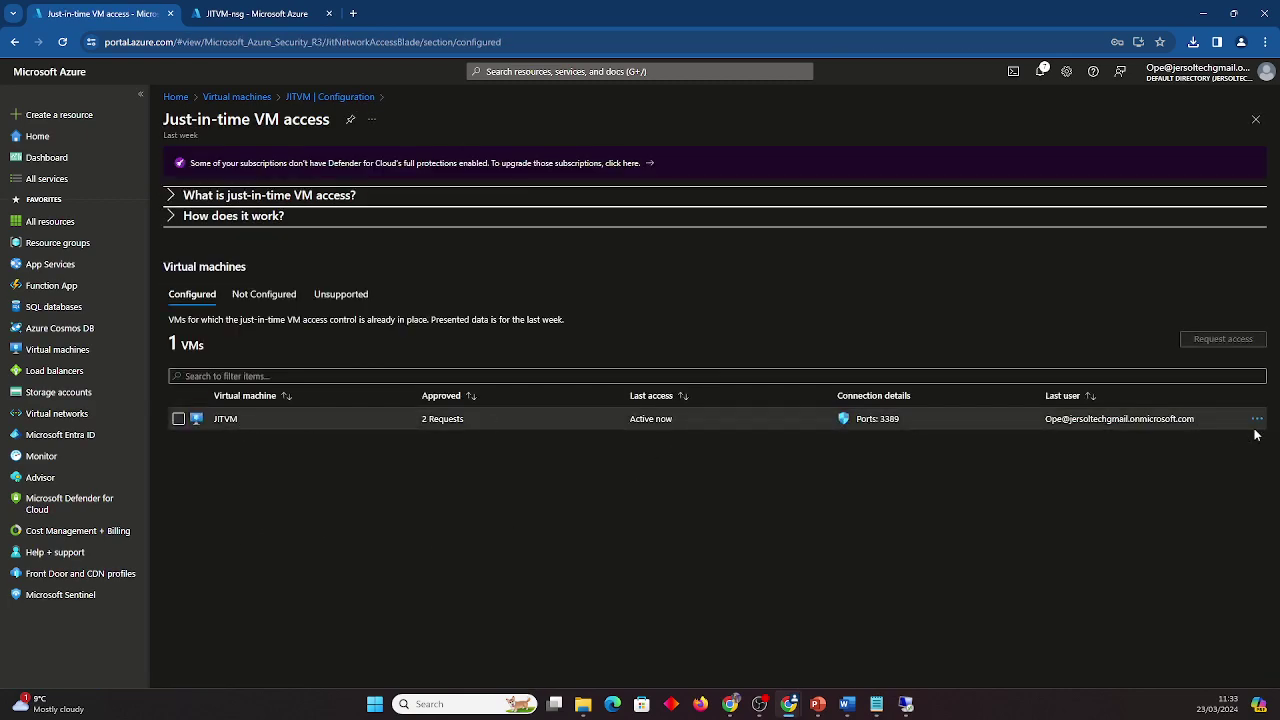
left_click(177, 420)
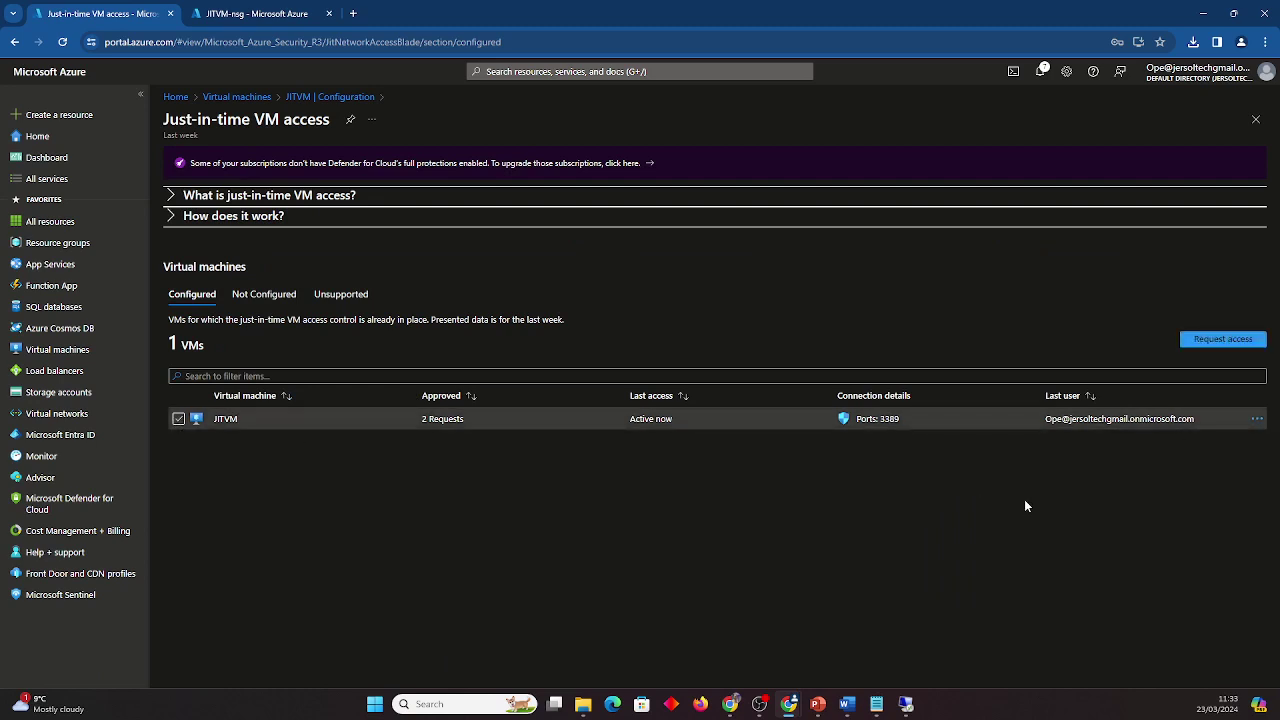
left_click(1257, 419)
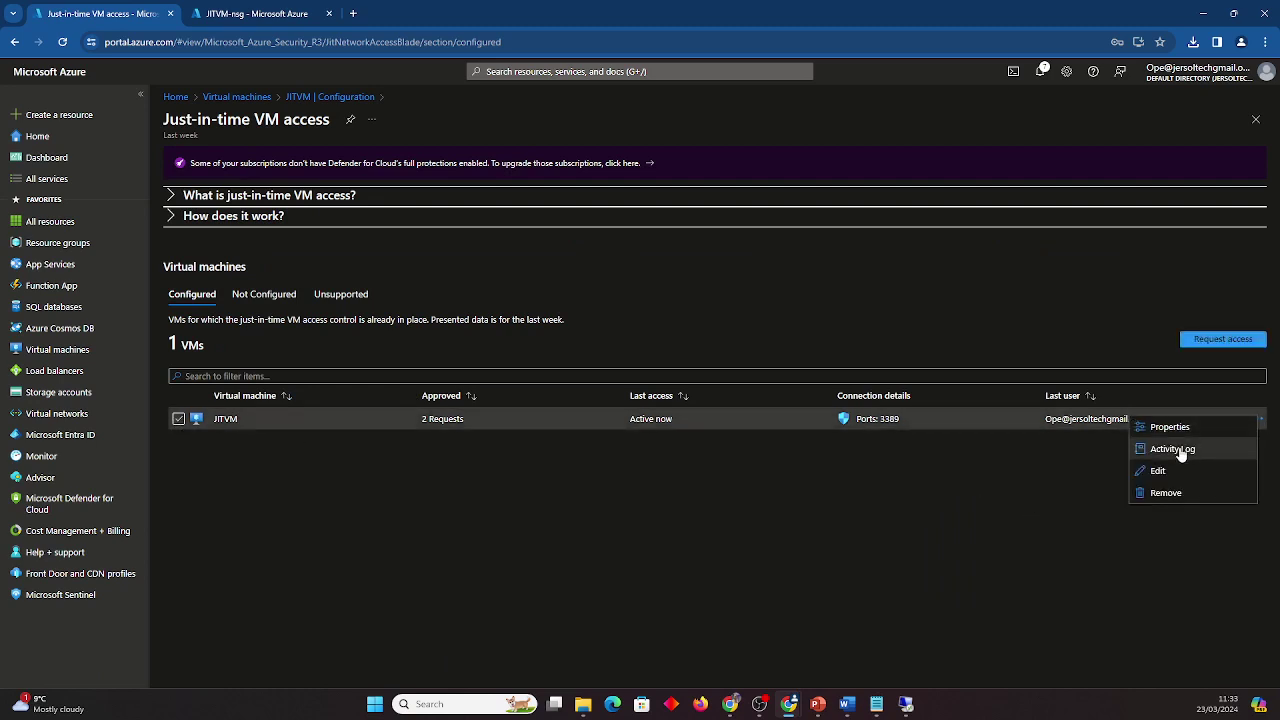
left_click(1180, 447)
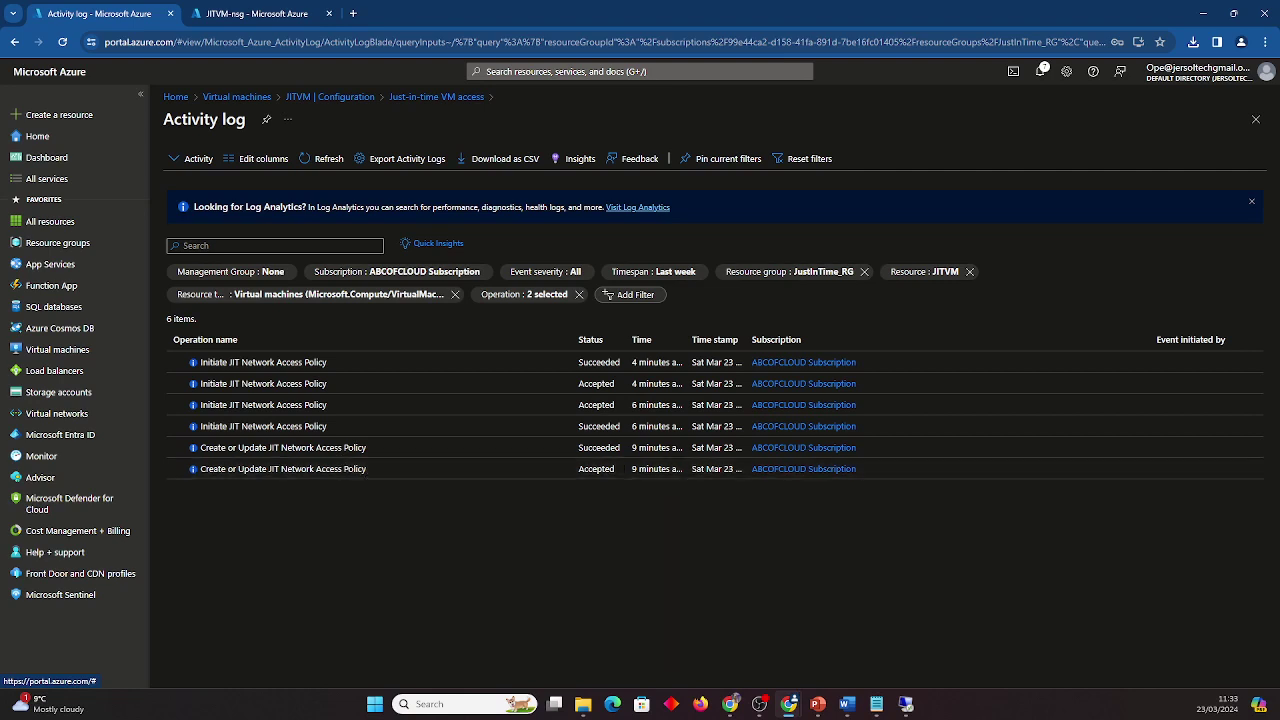
- Switch to Microsoft Word
left_click(847, 704)
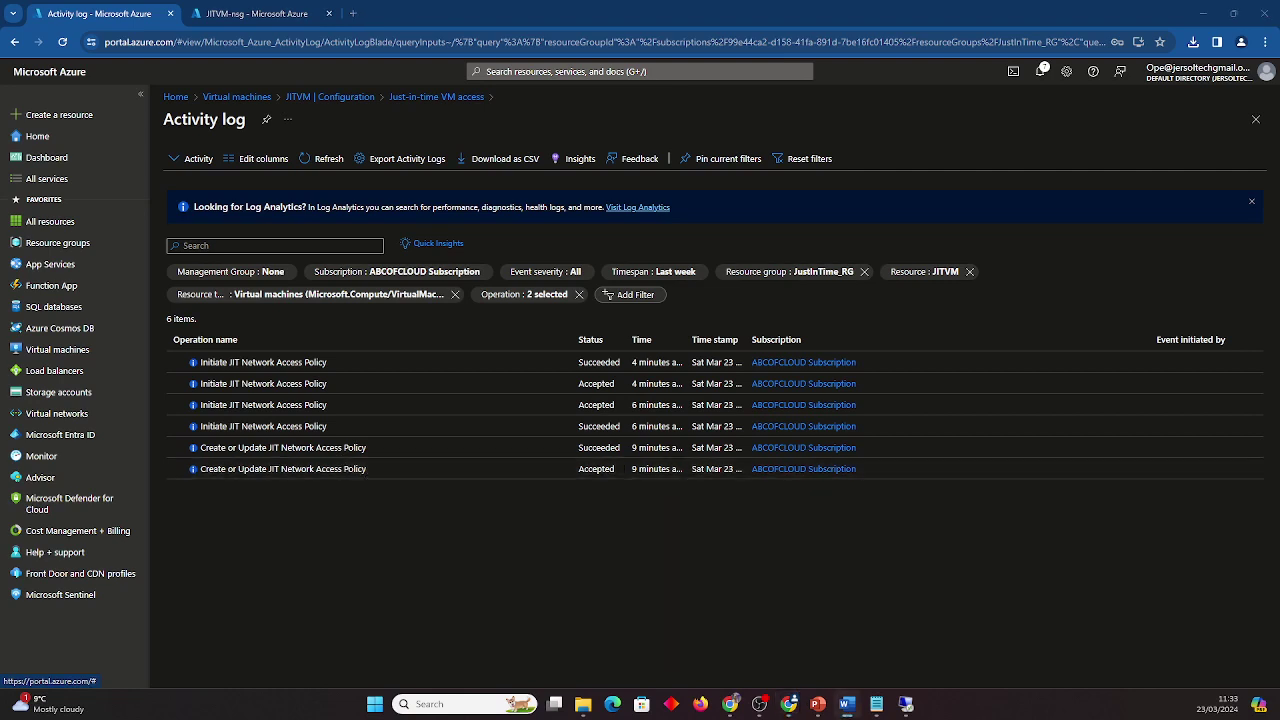